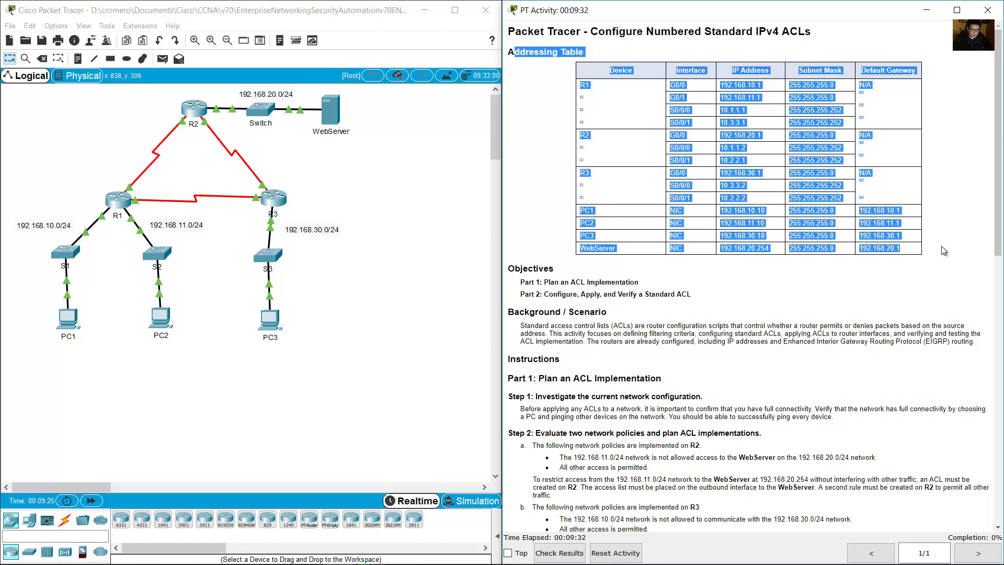
Step: Review the addressing table entries for routers R1 to R3, PC1 to PC3 and the WebServer
click(925, 225)
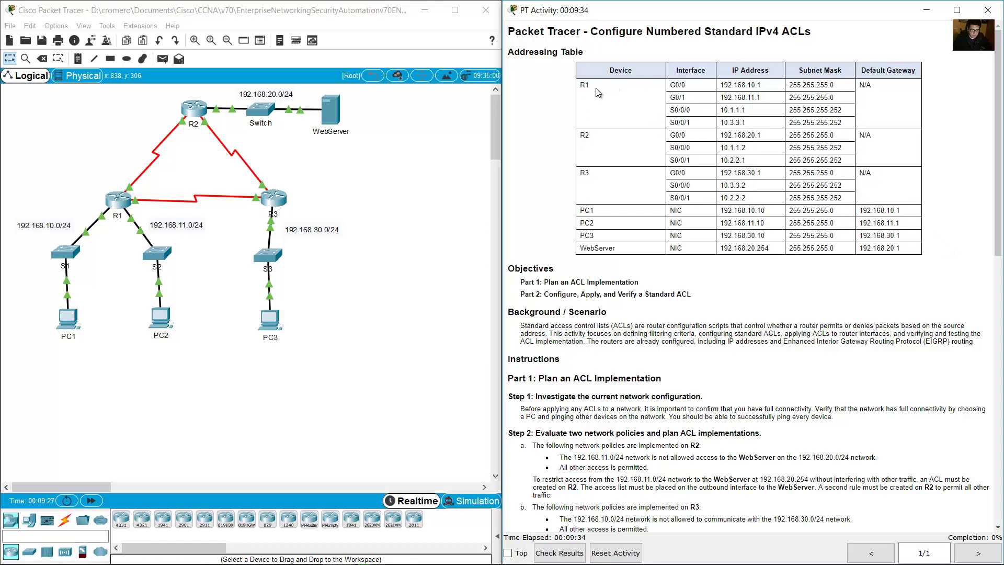
drag(580, 83, 923, 201)
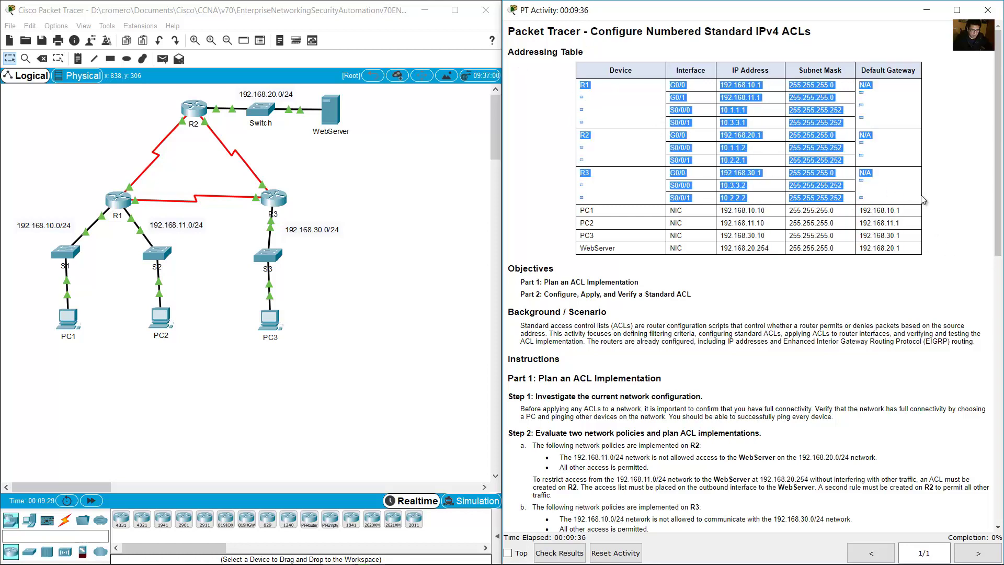
drag(583, 210, 844, 239)
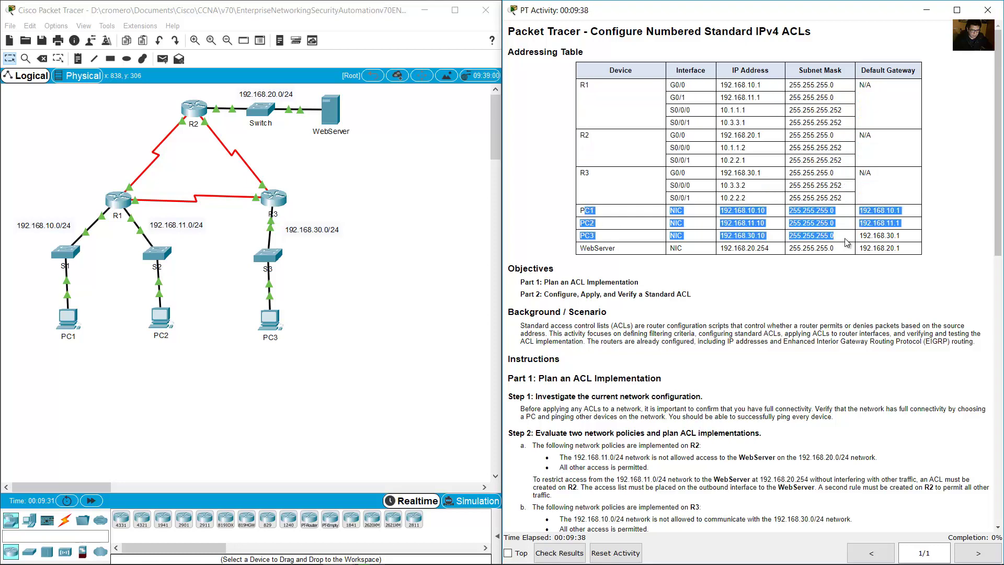
drag(580, 249, 839, 245)
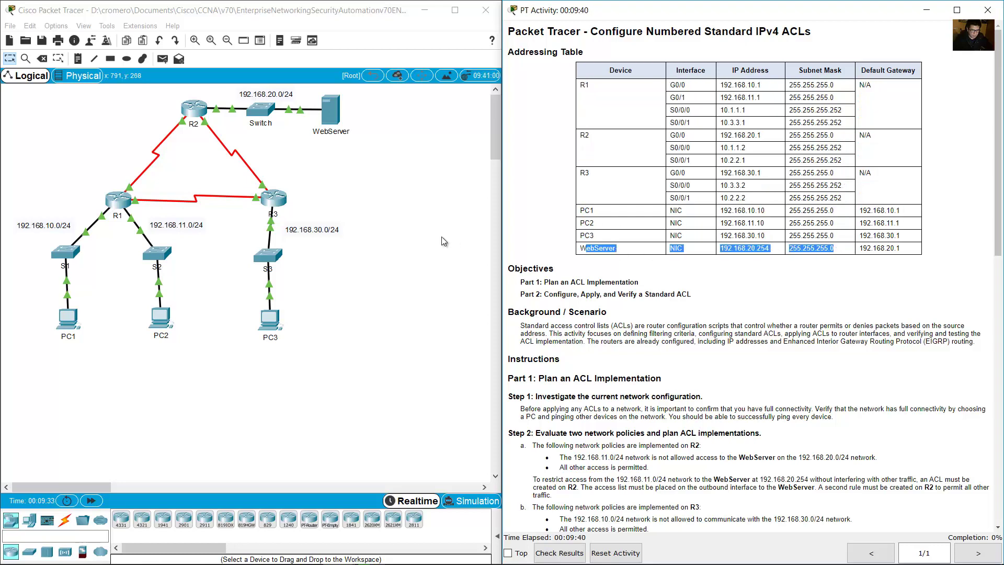
Step: Examine the topology's routers, PCs and WebServer and the 192.168.10.0, 192.168.11.0, 192.168.20.0 and 192.168.30.0 networks they belong to
click(418, 234)
drag(87, 107, 280, 203)
click(28, 294)
drag(26, 290, 321, 351)
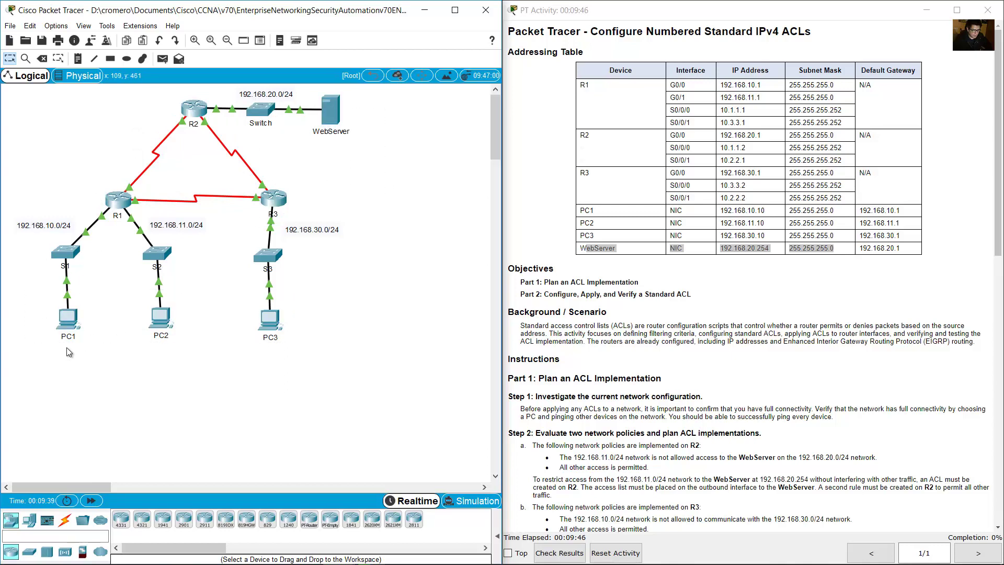
drag(32, 198, 90, 369)
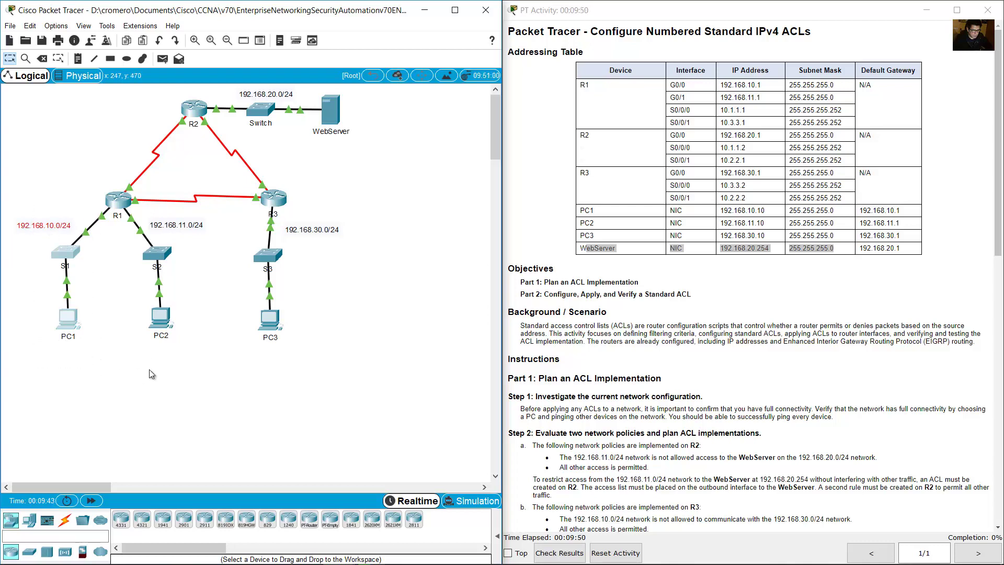
drag(205, 385, 131, 225)
drag(389, 387, 246, 225)
click(295, 193)
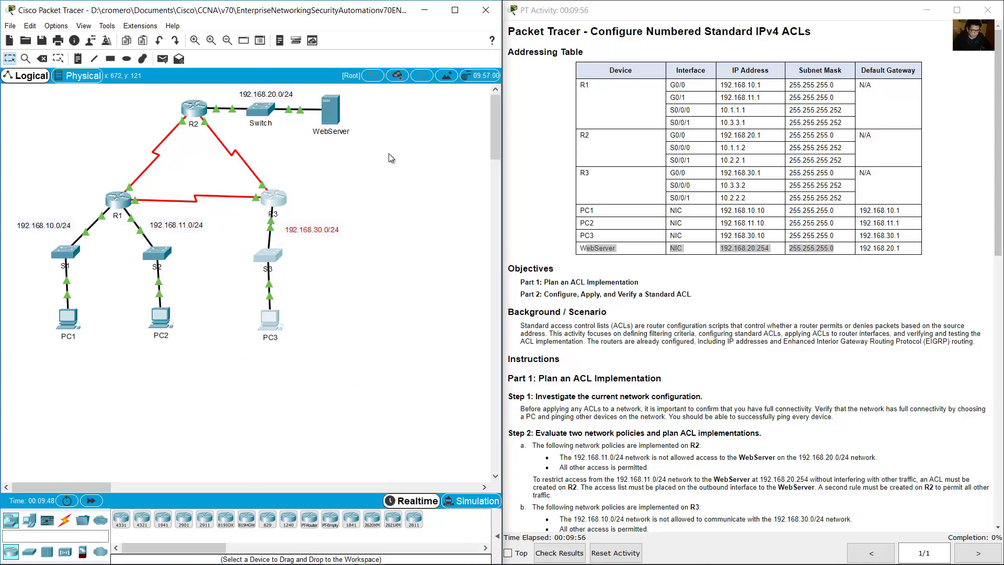
drag(427, 142, 243, 95)
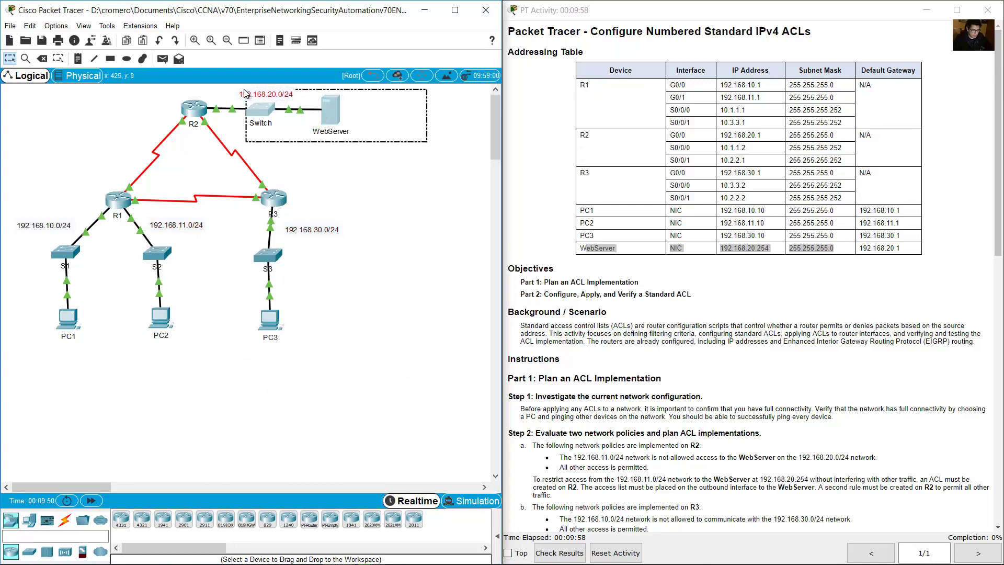
click(78, 385)
drag(79, 385, 17, 215)
drag(181, 393, 115, 225)
click(406, 152)
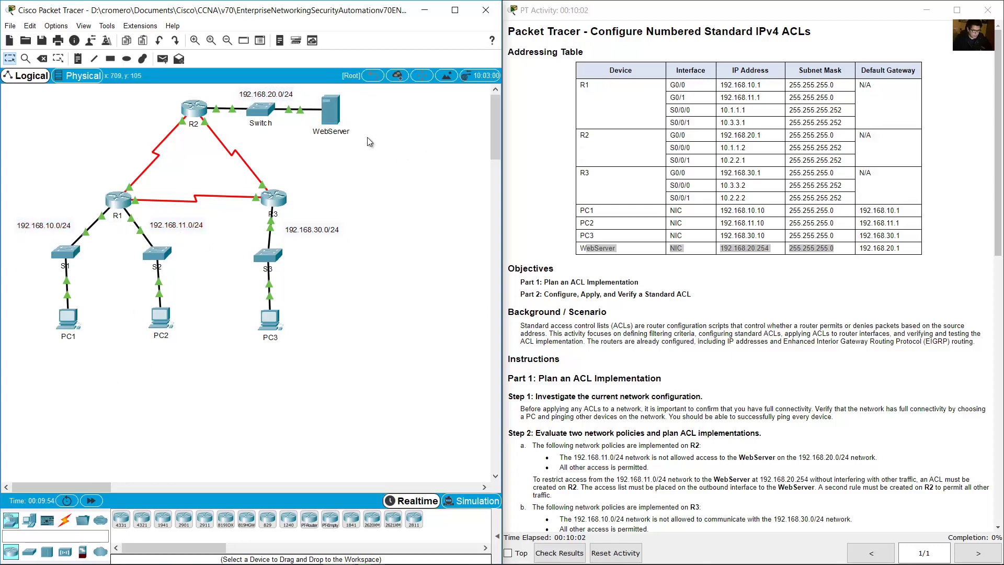
drag(409, 149, 261, 99)
drag(333, 375, 263, 242)
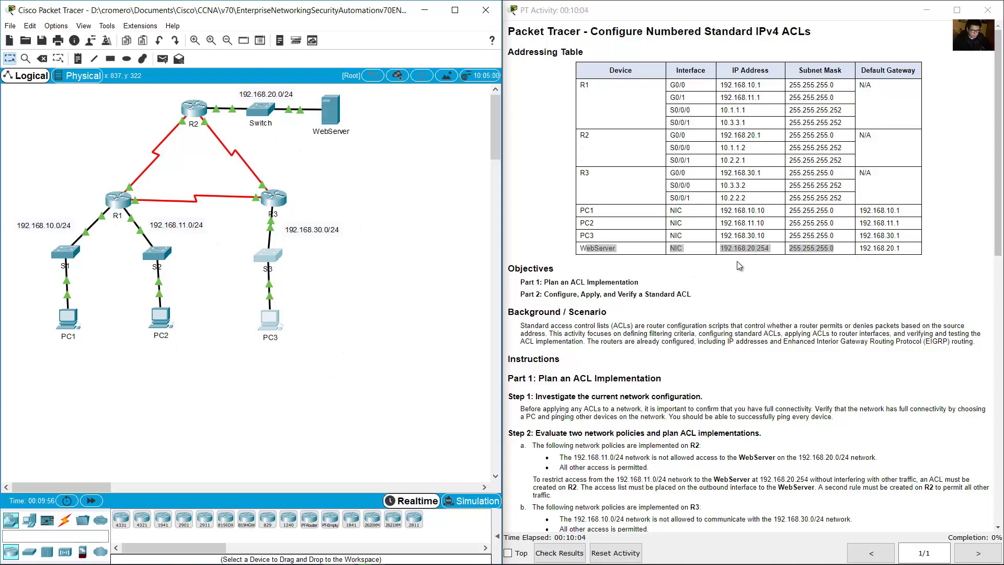
Step: Read the Part 1 instructions on planning the ACL implementation and confirming full network connectivity
scroll(745, 269, down, 9)
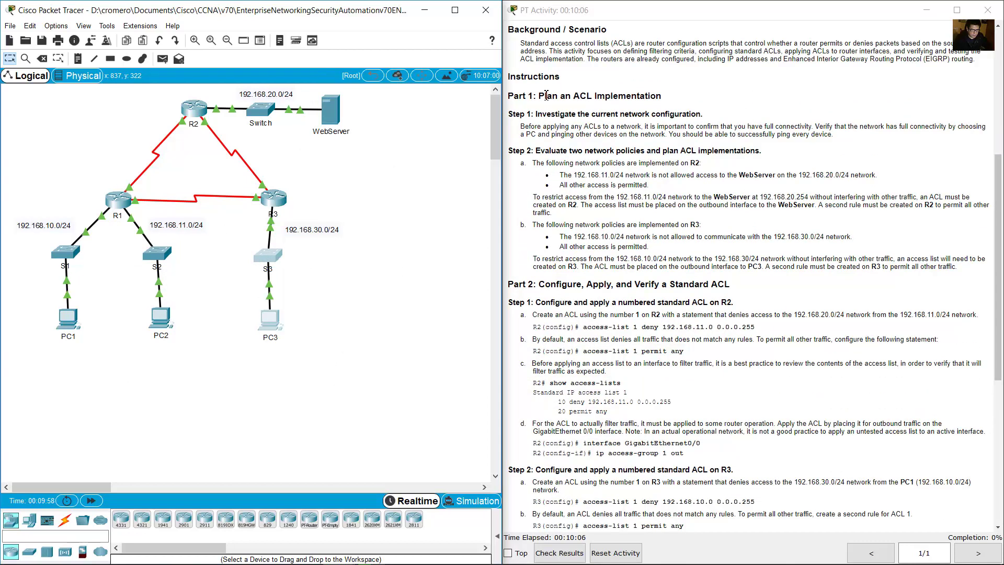
drag(546, 95, 668, 102)
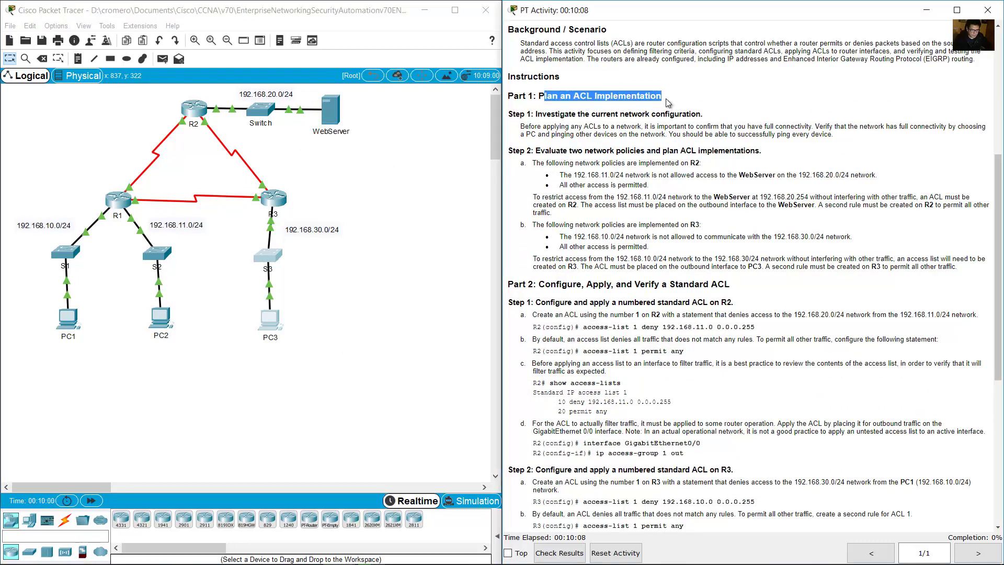
scroll(668, 103, down, 1)
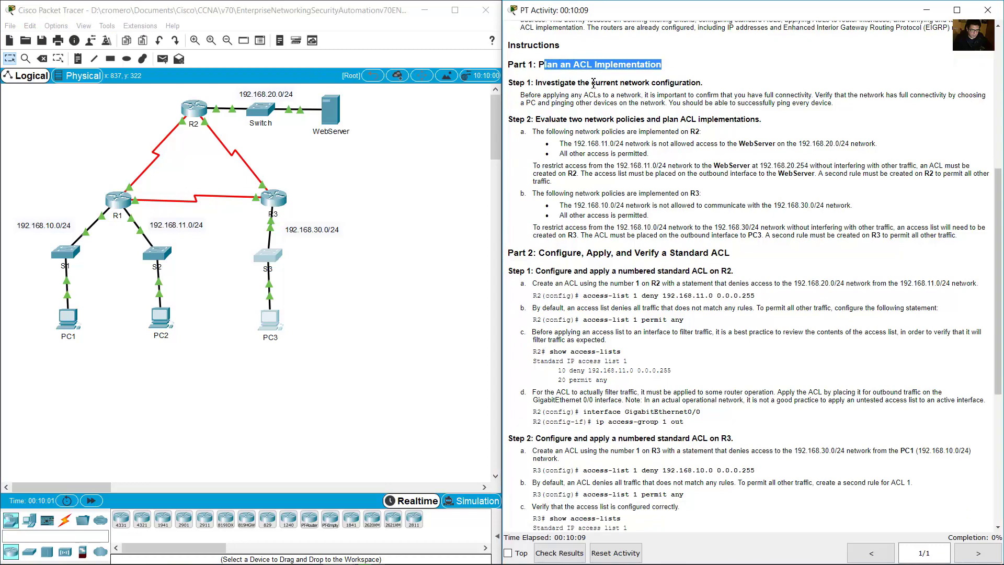
click(544, 87)
drag(538, 85, 698, 85)
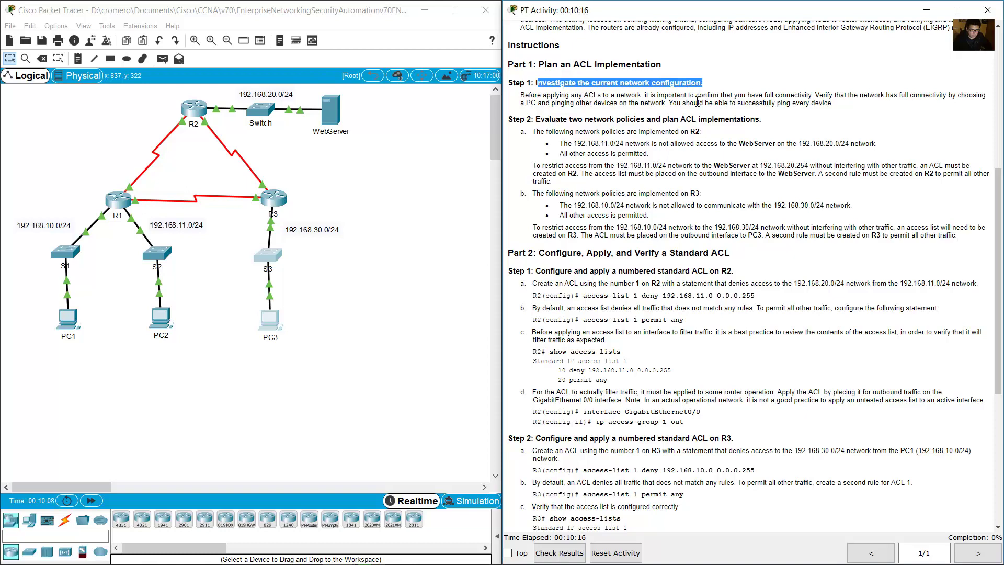
drag(644, 95, 818, 93)
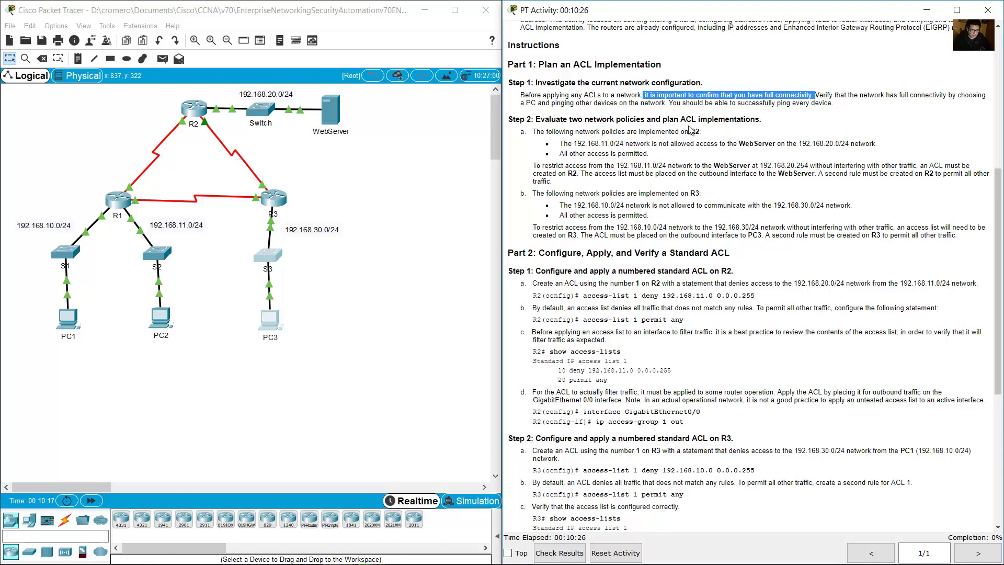
scroll(690, 129, down, 1)
Step: Open the command prompt on PC1 in a widened window below the upper part of the topology
click(68, 321)
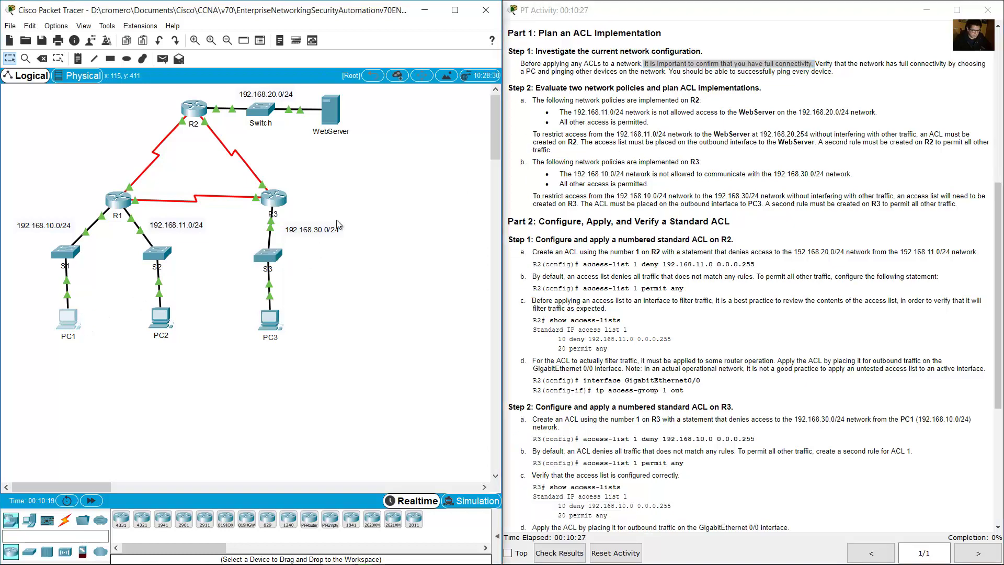
drag(440, 135, 105, 234)
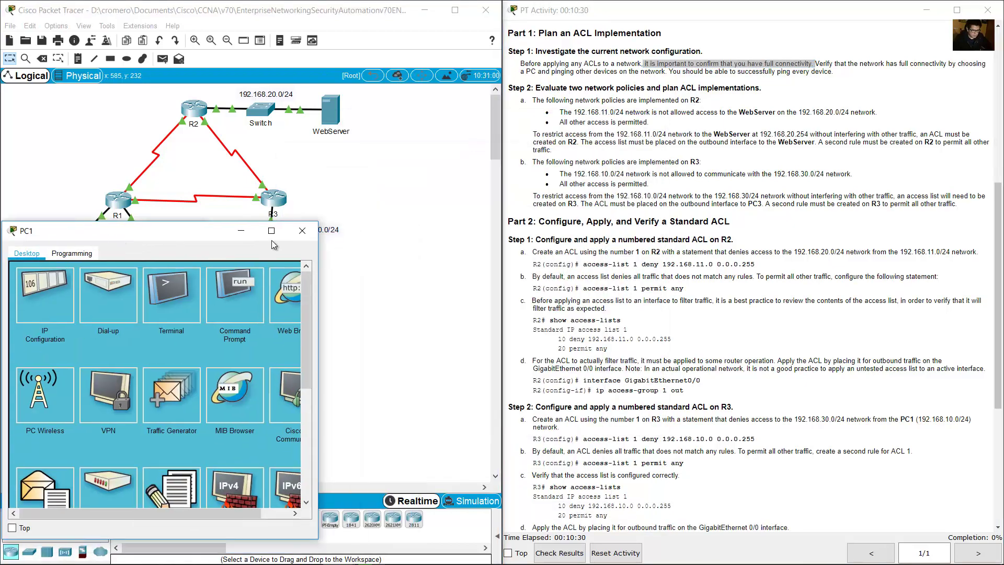
drag(317, 249, 498, 249)
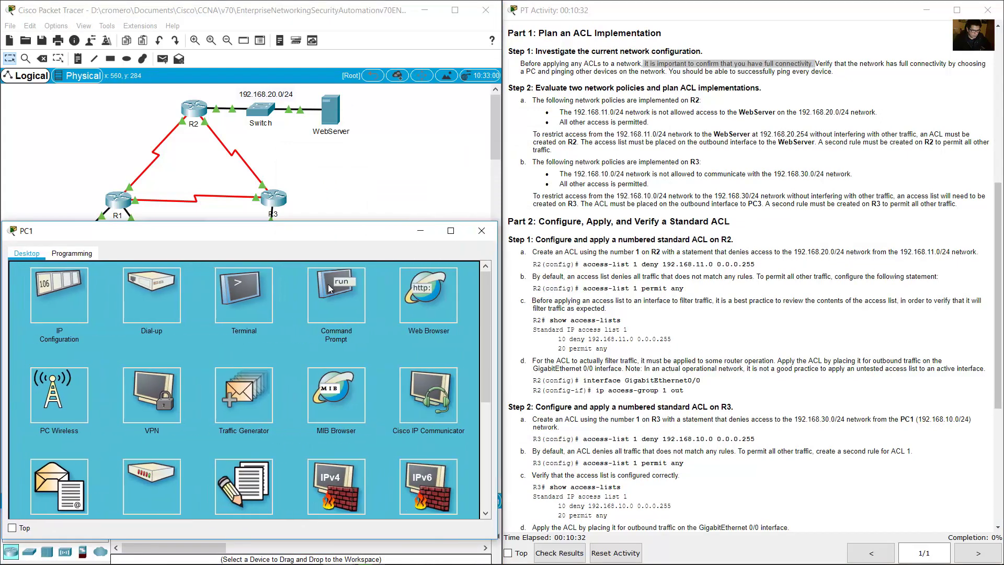
click(330, 288)
Step: Look up PC2's address in the addressing table and ping 192.168.11.10 from PC1
text(p)
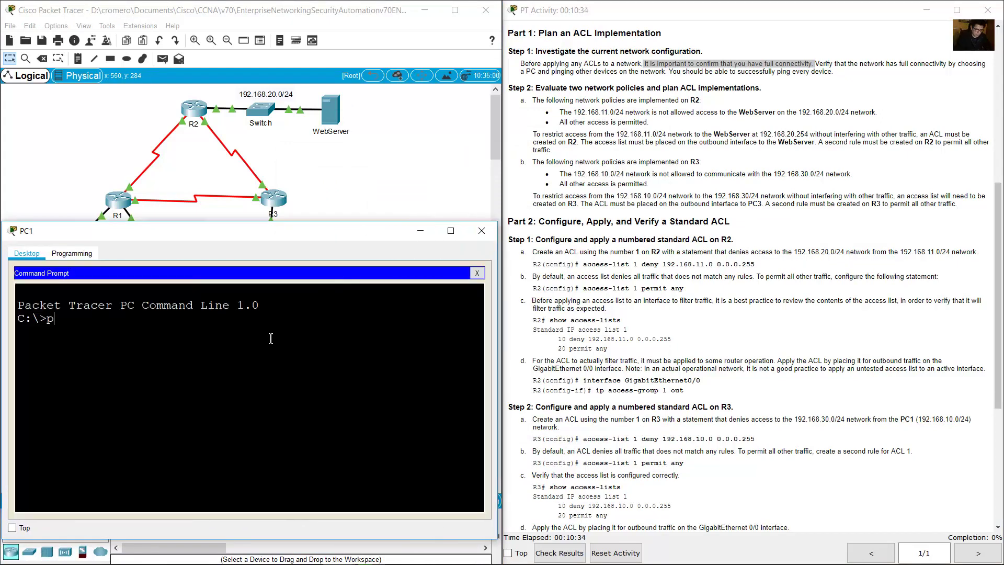
text(ing)
click(325, 152)
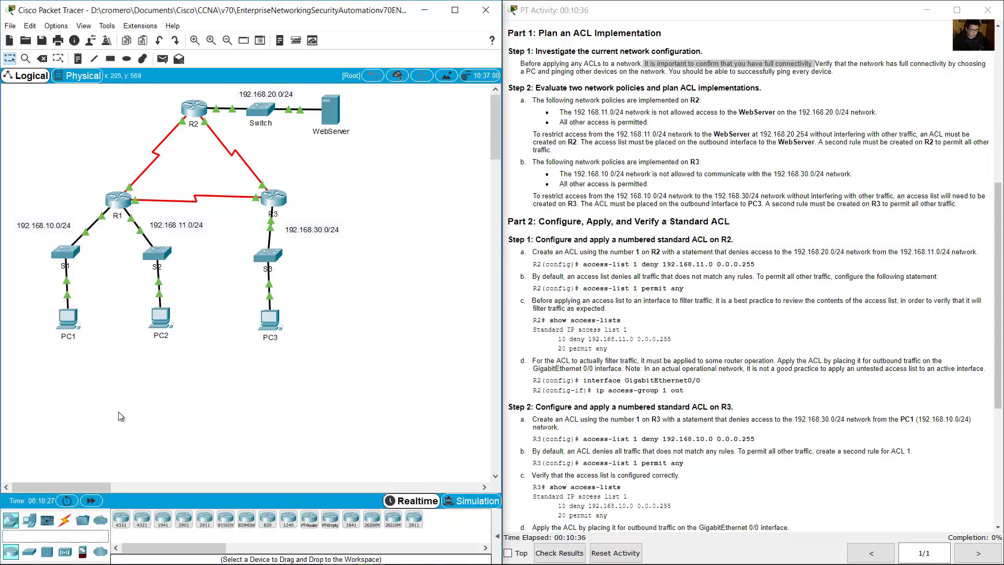
drag(119, 408, 56, 308)
drag(224, 425, 174, 324)
click(660, 115)
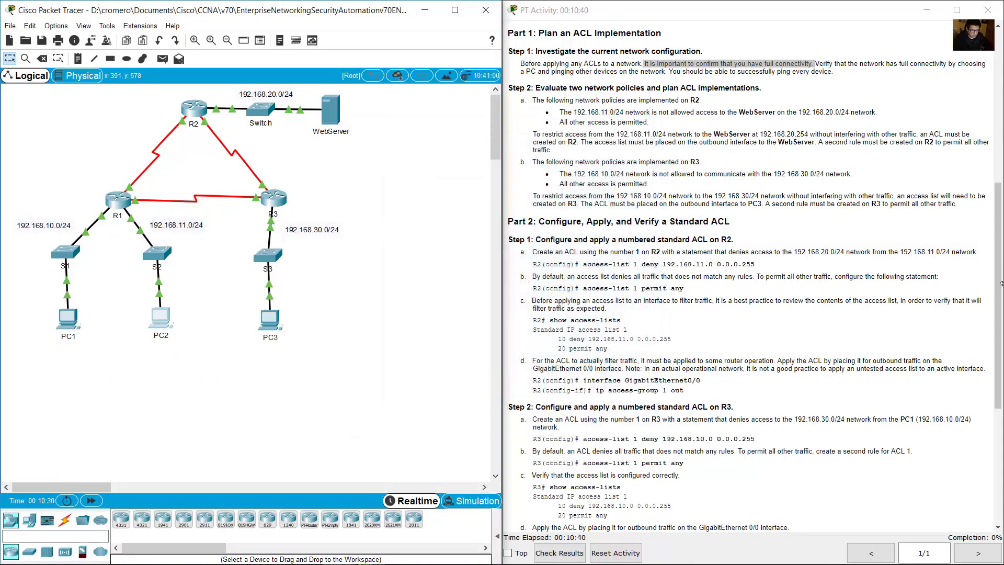
drag(1001, 283, 1001, 131)
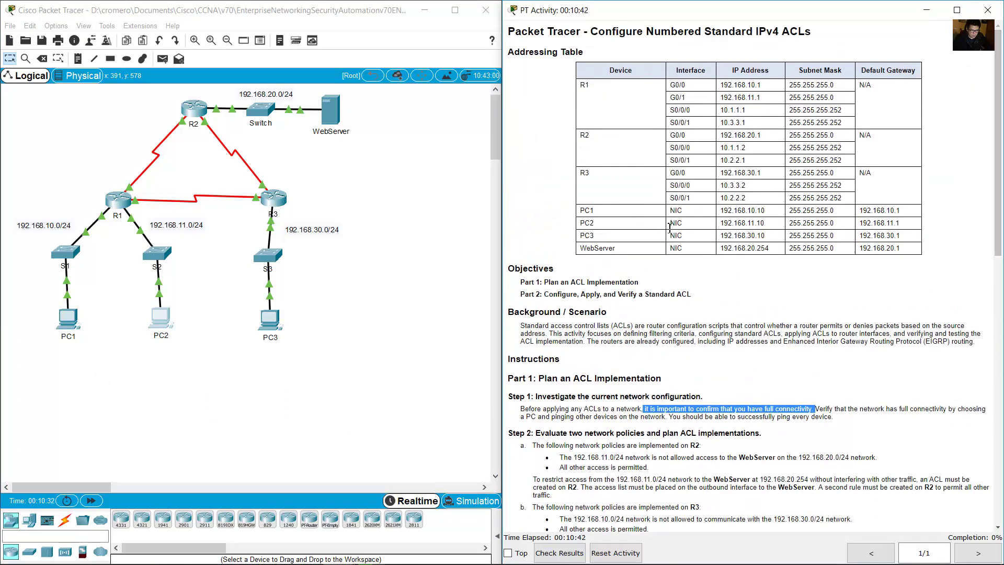
drag(724, 223, 765, 223)
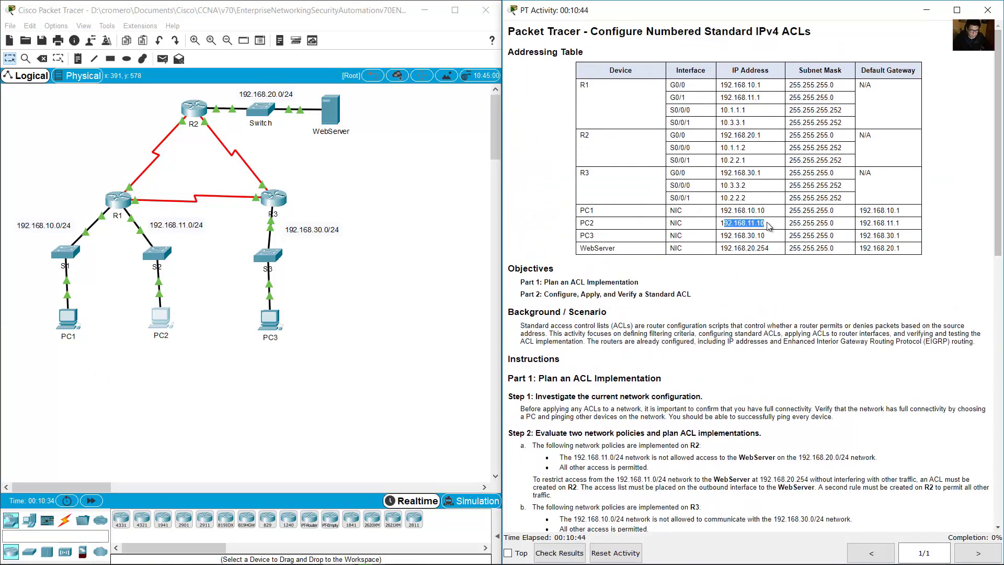
click(68, 317)
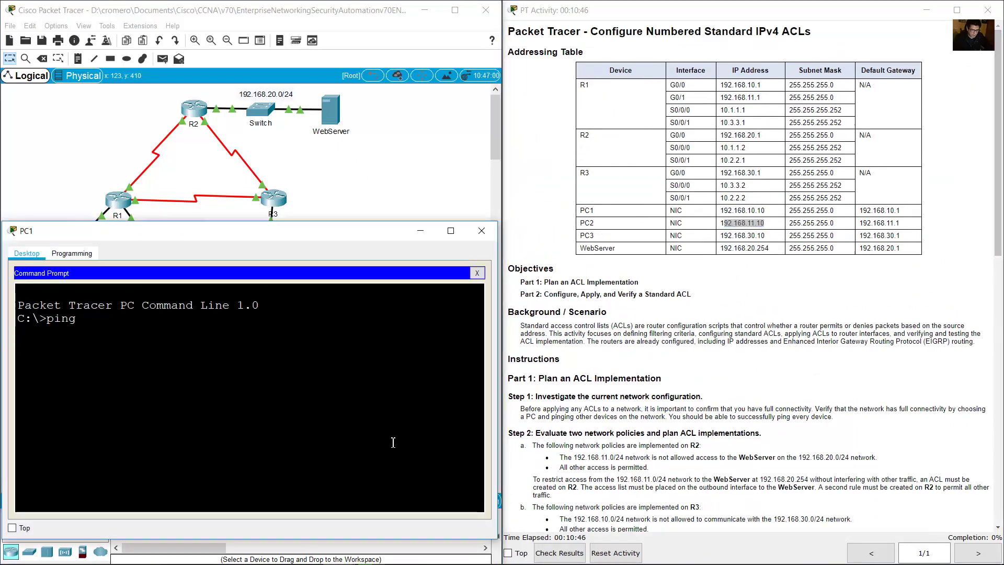
text(192.168.1)
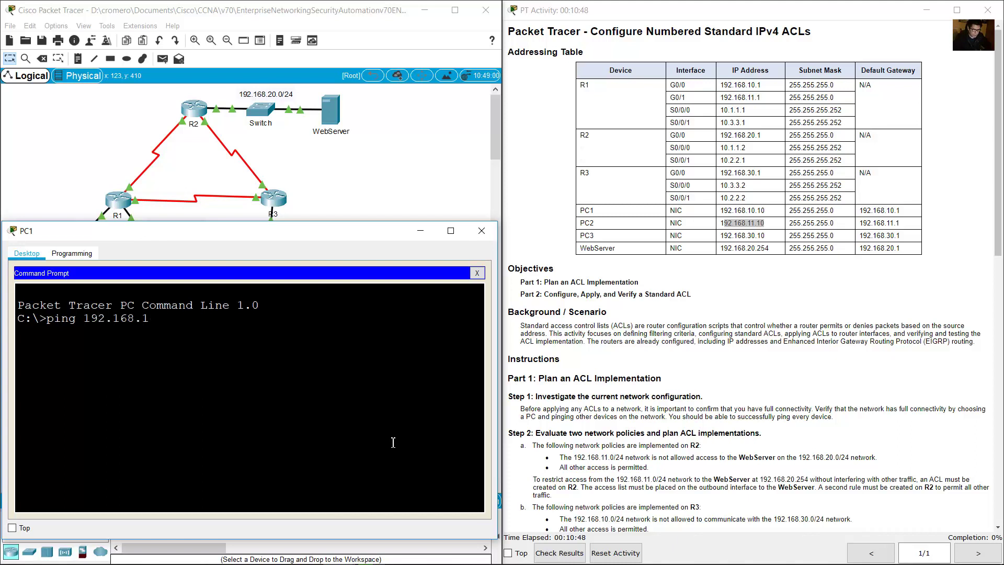
text(1.10)
key(Return)
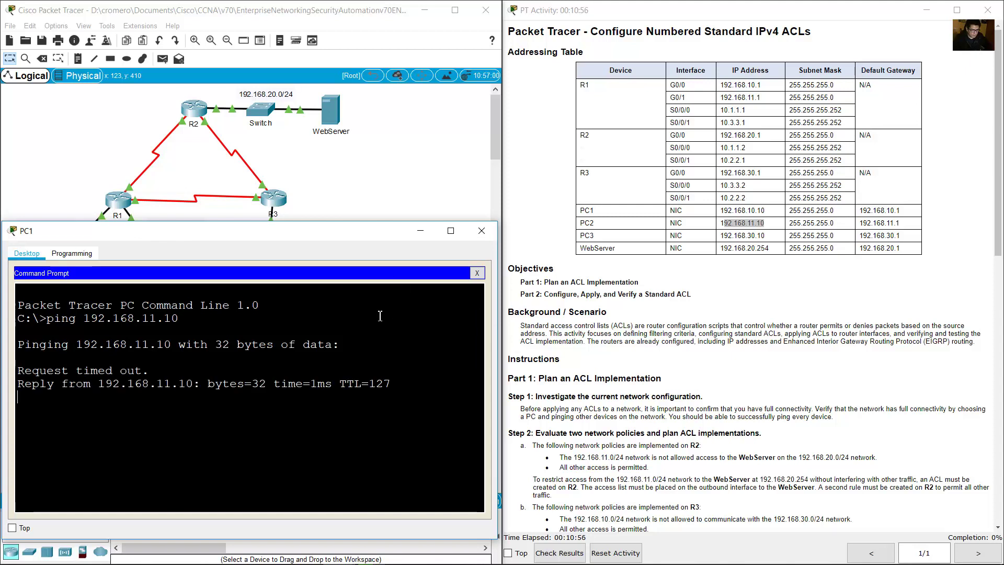
Step: Look up PC3's address in the addressing table and ping 192.168.30.10 from PC1
click(364, 166)
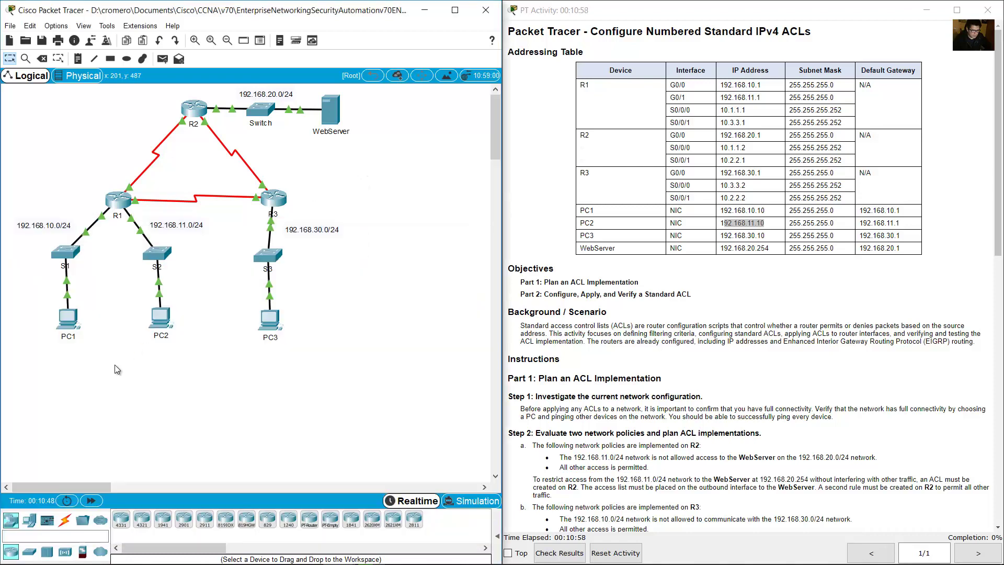
drag(330, 382, 205, 312)
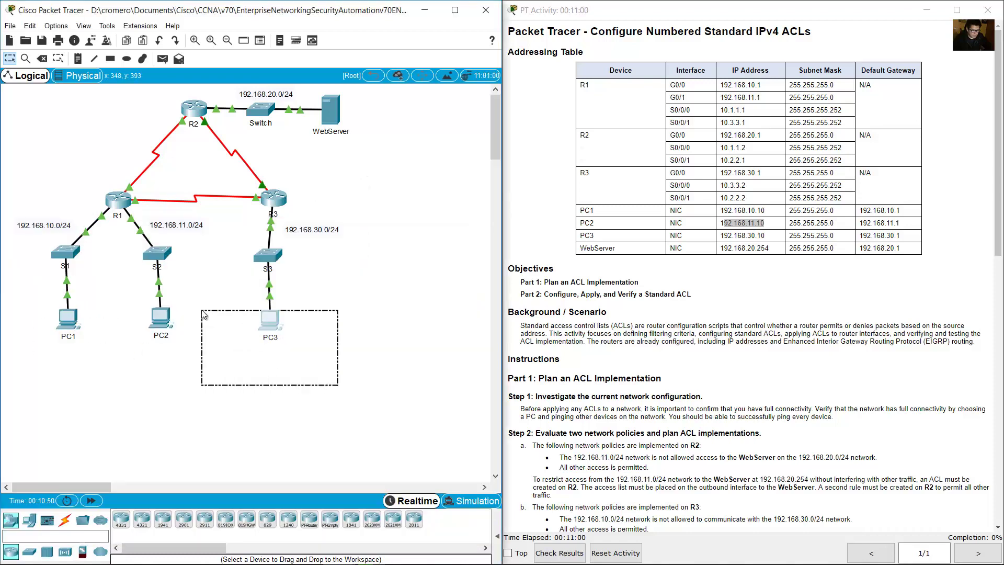
click(725, 235)
drag(724, 235, 769, 240)
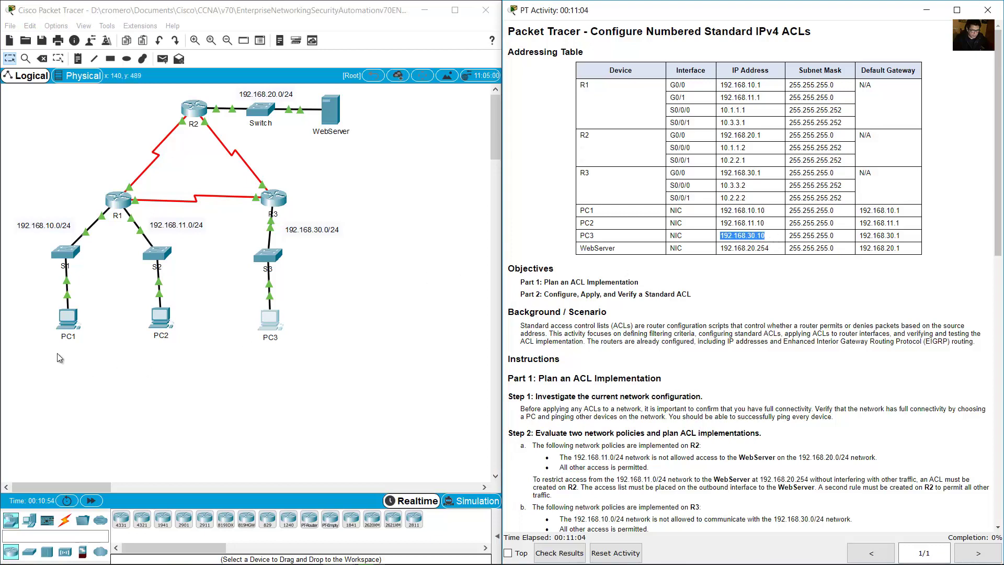
click(71, 327)
key(Up)
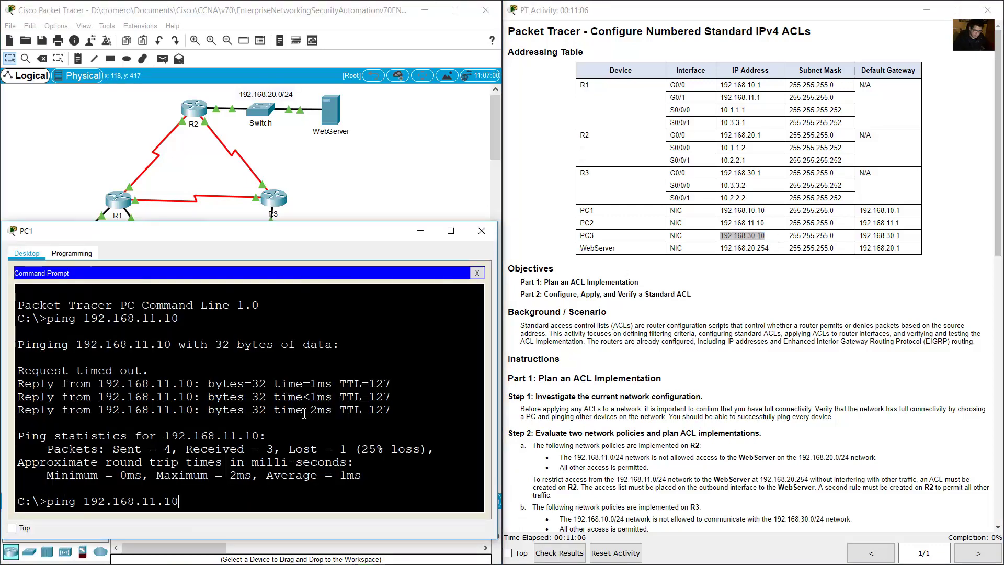
key(BackSpace)
text(330)
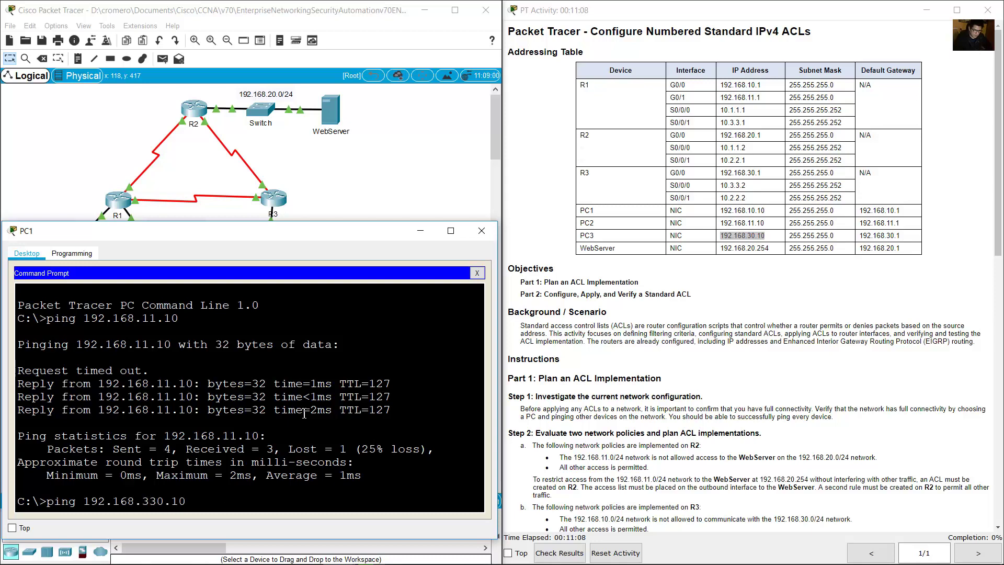
key(BackSpace)
key(BackSpace)
text(0)
key(Return)
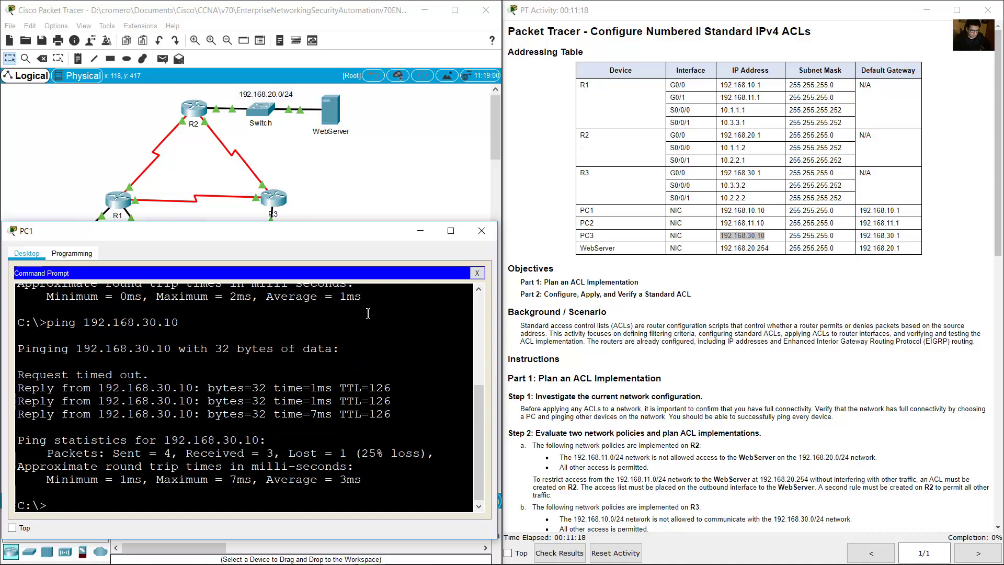
Step: Look up WebServer's address in the addressing table and ping 192.168.20.254 from PC1
click(339, 196)
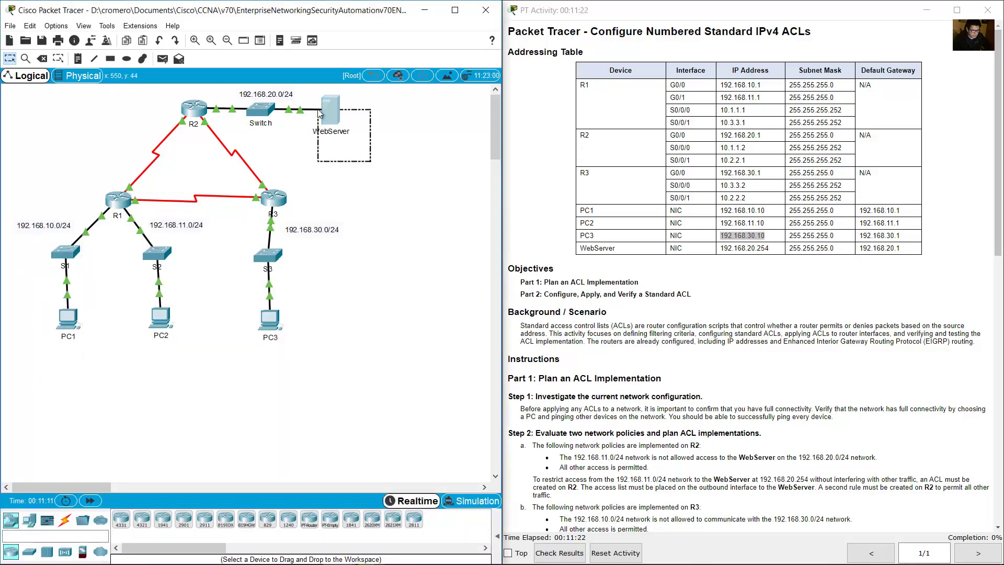
drag(738, 249, 771, 250)
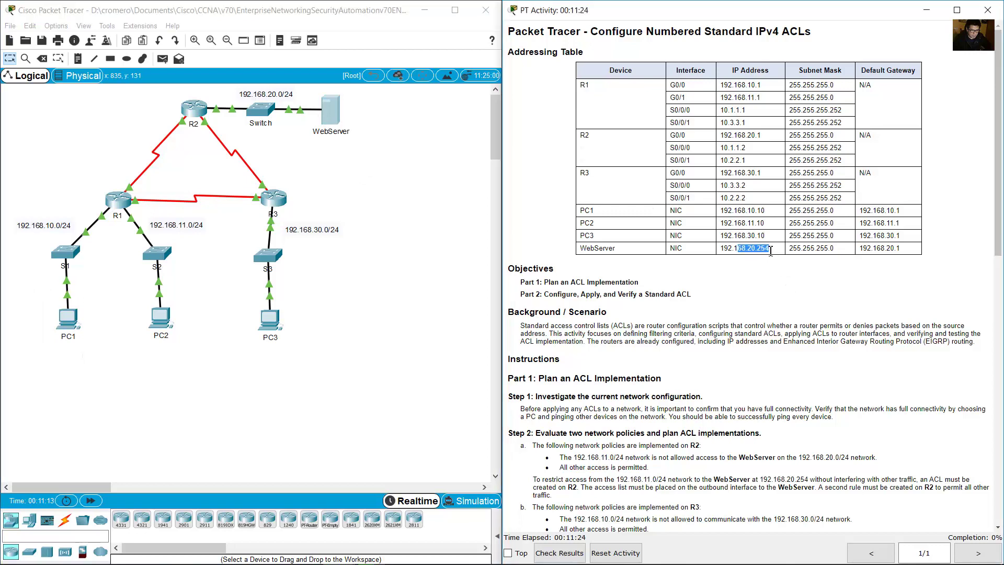
click(73, 316)
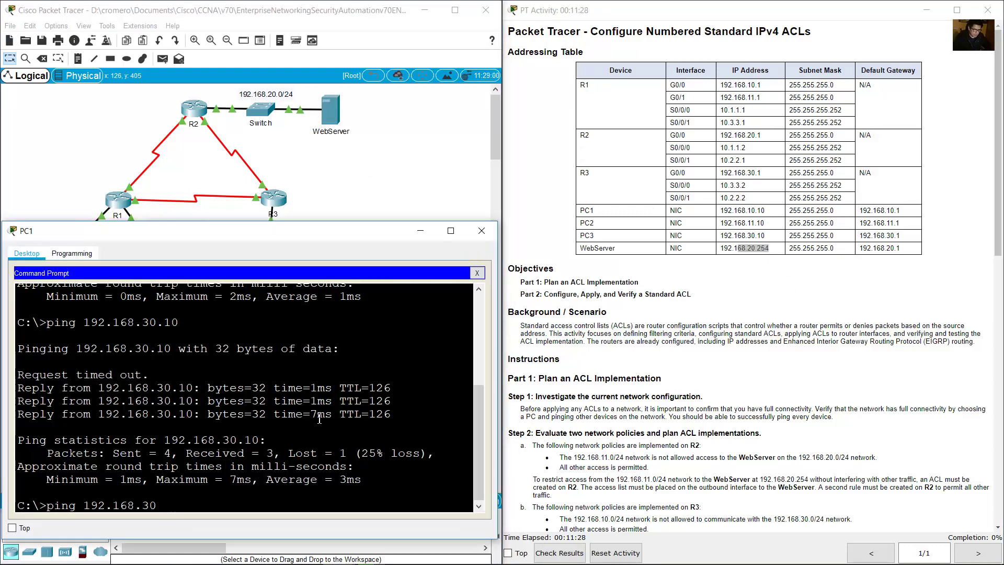
key(BackSpace)
key(BackSpace)
text(20)
key(Return)
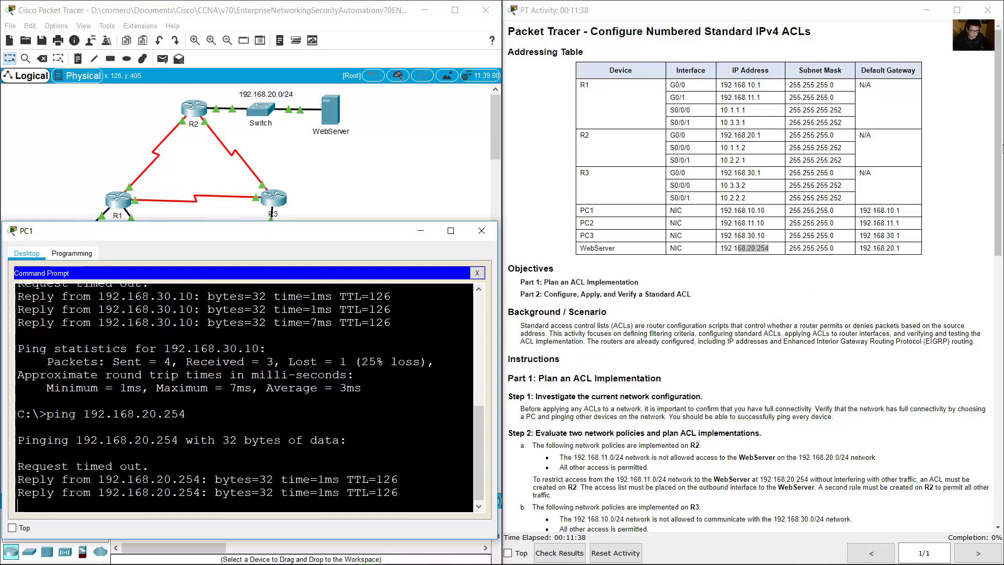
Step: Read the Part 1 Step 2 network policies for R2 on the 192.168.11.0/24 network's access to the WebServer
scroll(734, 203, down, 6)
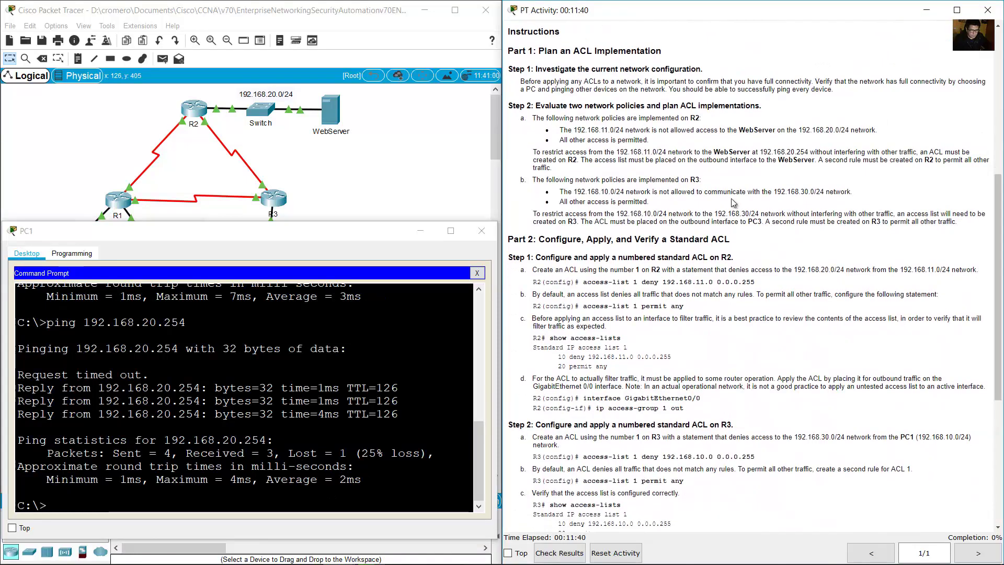
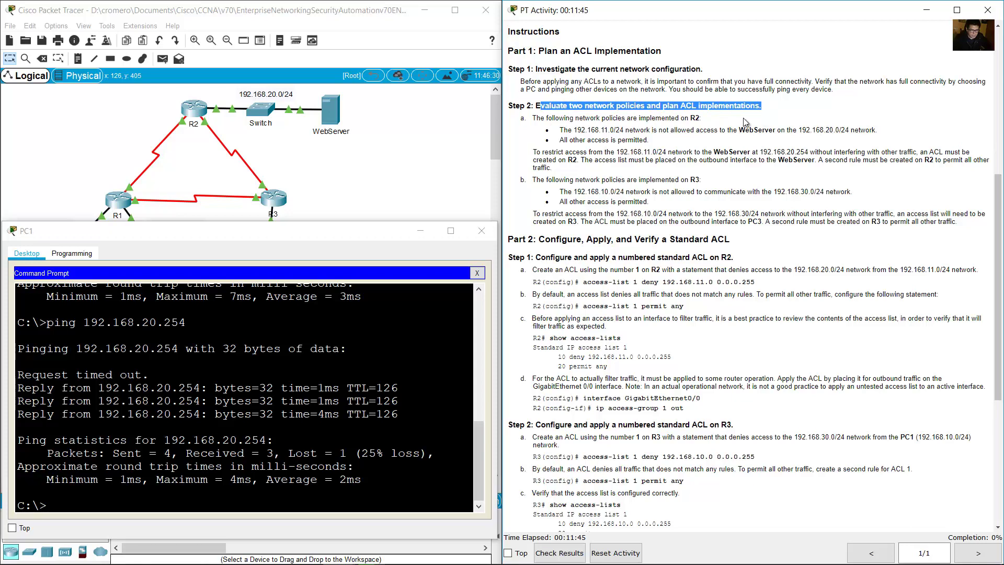
drag(545, 120, 703, 118)
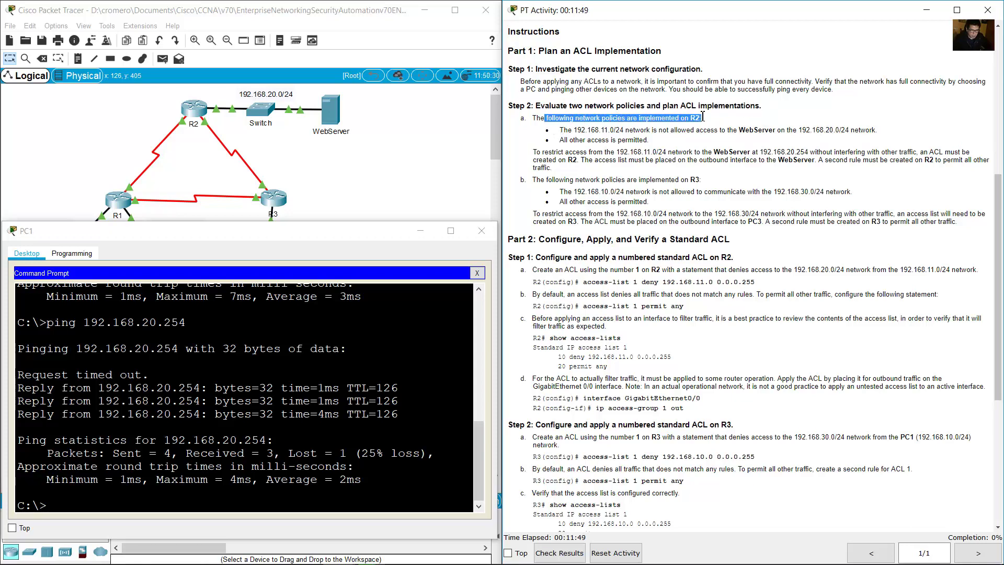
click(140, 105)
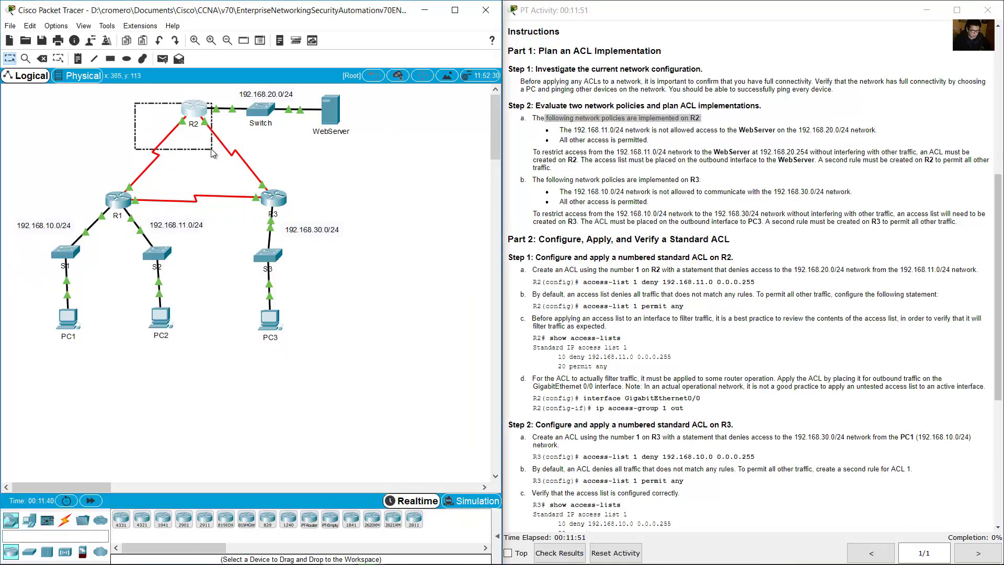
click(623, 140)
drag(559, 130, 875, 130)
drag(562, 141, 651, 141)
Step: Examine where the 192.168.11.0/24 network and the WebServer sit in the topology
click(380, 201)
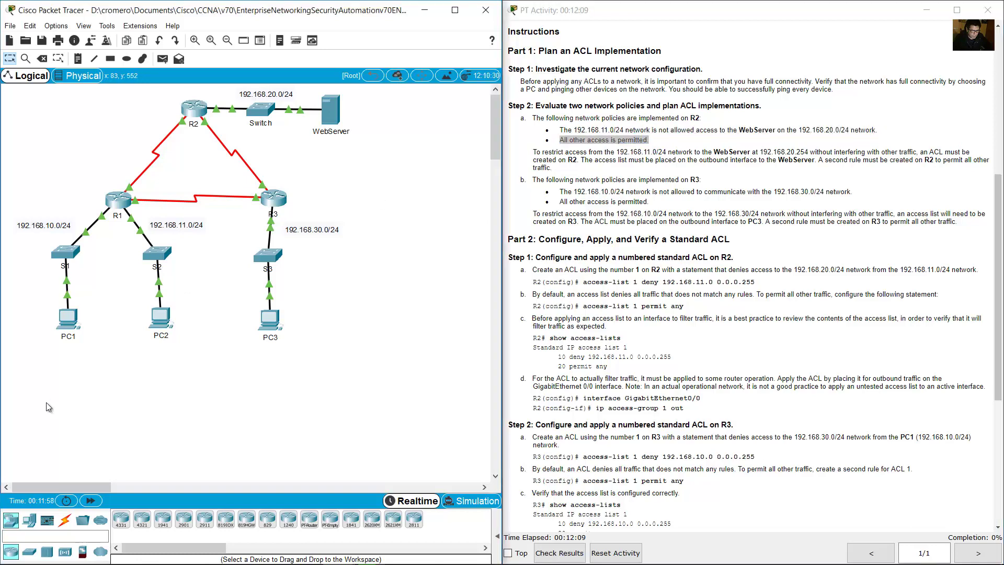
drag(212, 436, 133, 227)
drag(393, 150, 309, 94)
click(200, 309)
drag(195, 420, 122, 222)
click(343, 152)
drag(426, 169, 308, 100)
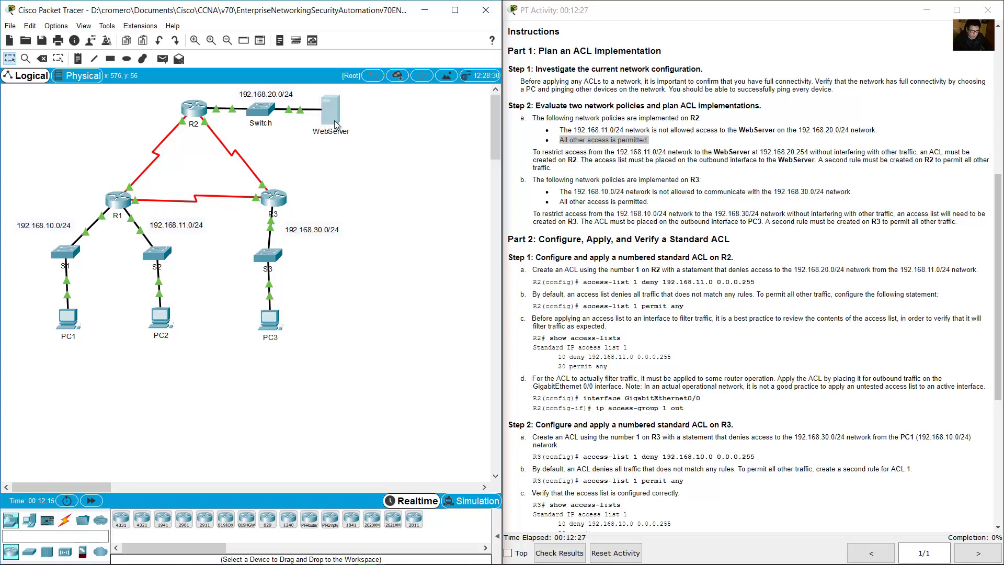
click(366, 171)
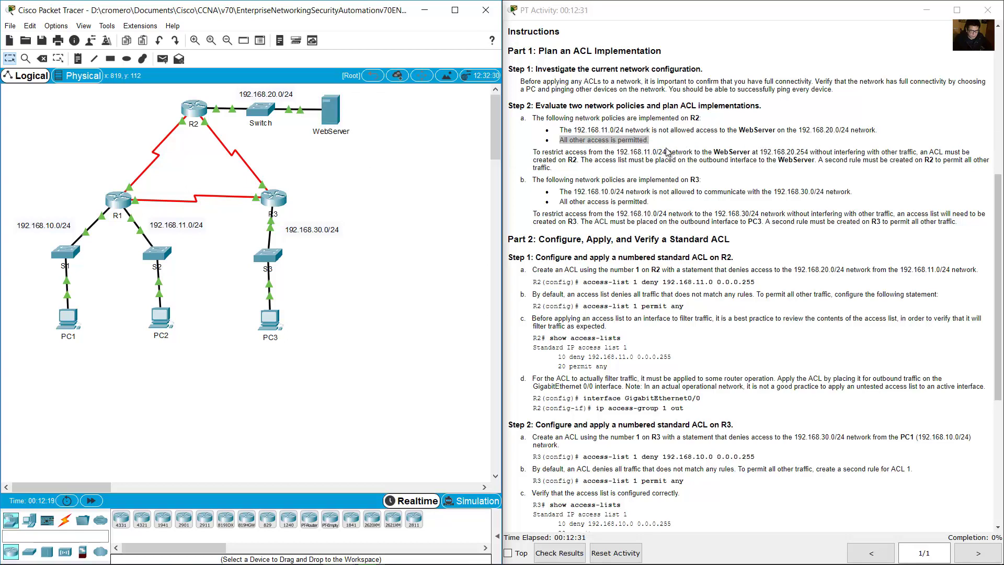
Step: Read the explanation of restricting 192.168.11.0/24 from the WebServer at 192.168.20.254 with an ACL on R2
drag(666, 153, 611, 153)
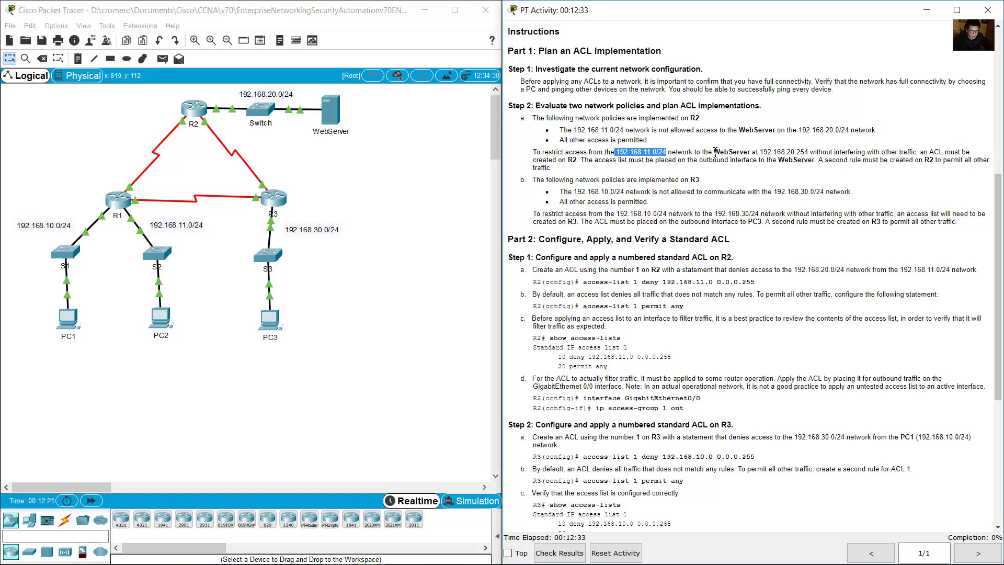
drag(720, 151, 810, 152)
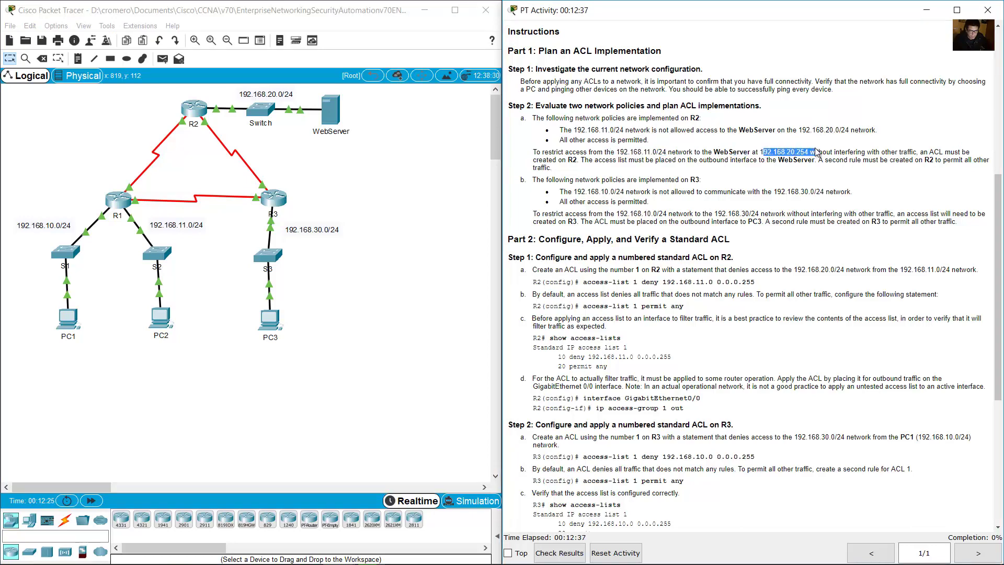
drag(536, 151, 919, 153)
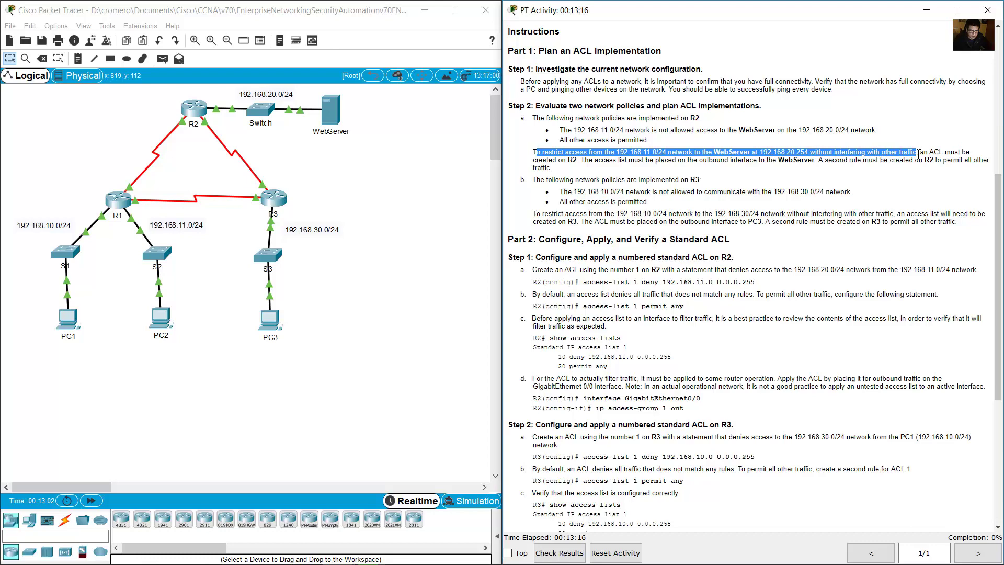
drag(559, 139, 668, 143)
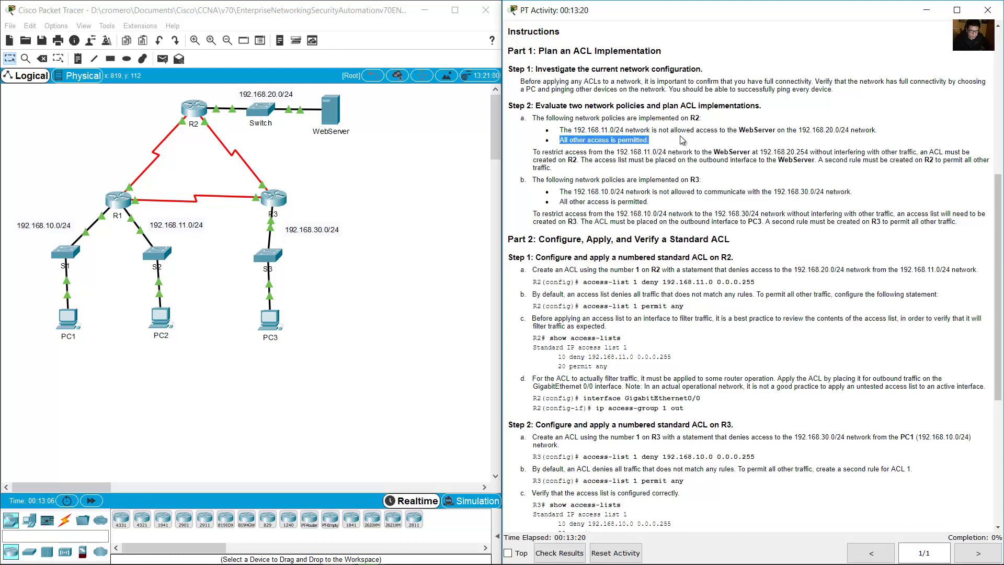
drag(924, 153, 579, 160)
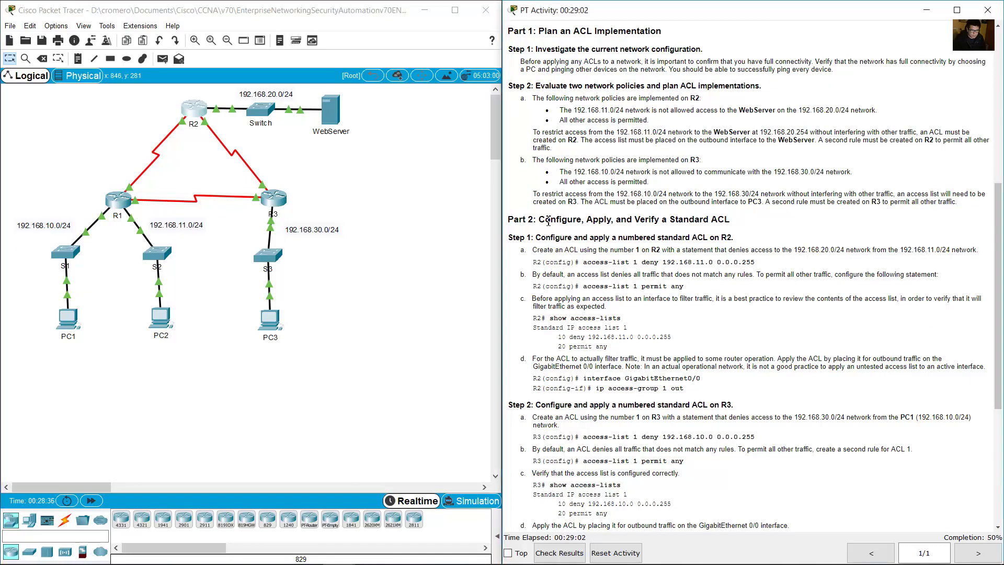
Step: Read the Part 2 Step 1 instructions on configuring numbered standard ACL 1 on R2
drag(548, 221, 743, 222)
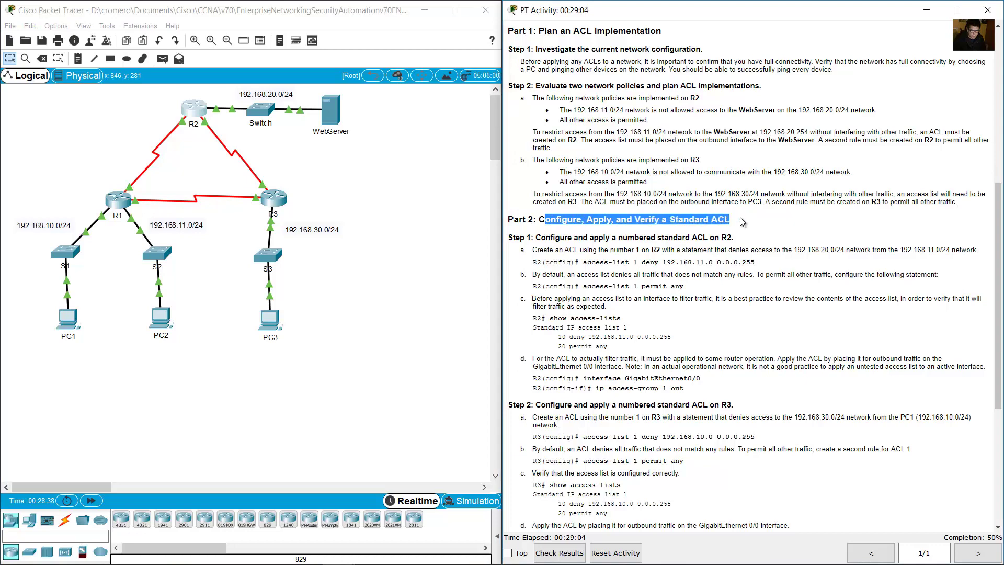
drag(541, 238, 740, 243)
drag(533, 250, 709, 253)
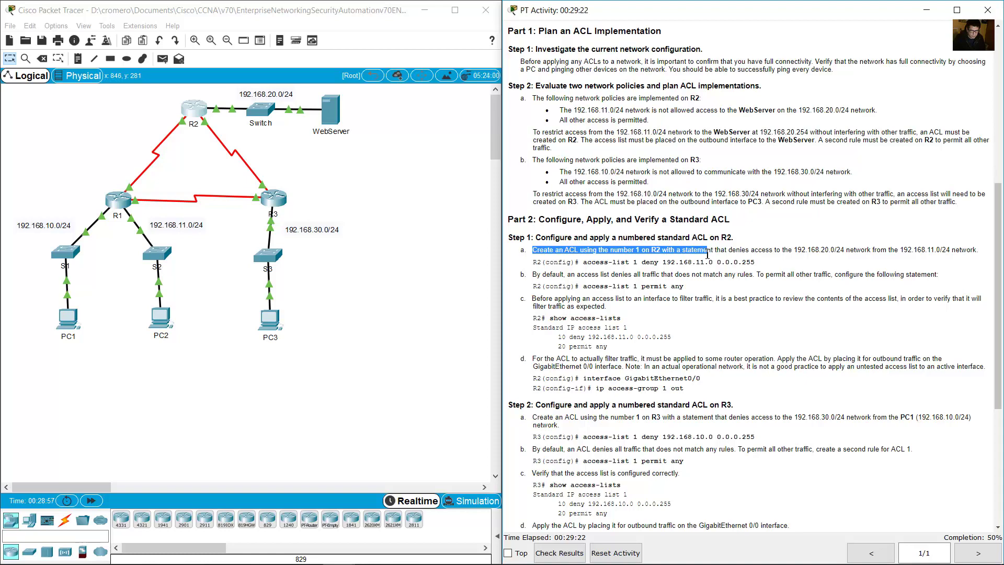
click(830, 296)
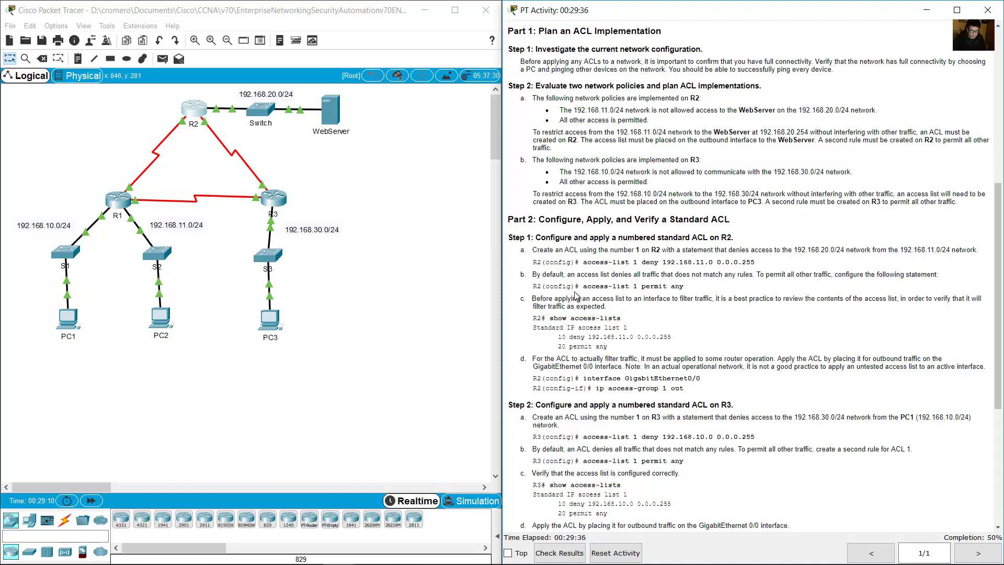
drag(533, 261, 627, 281)
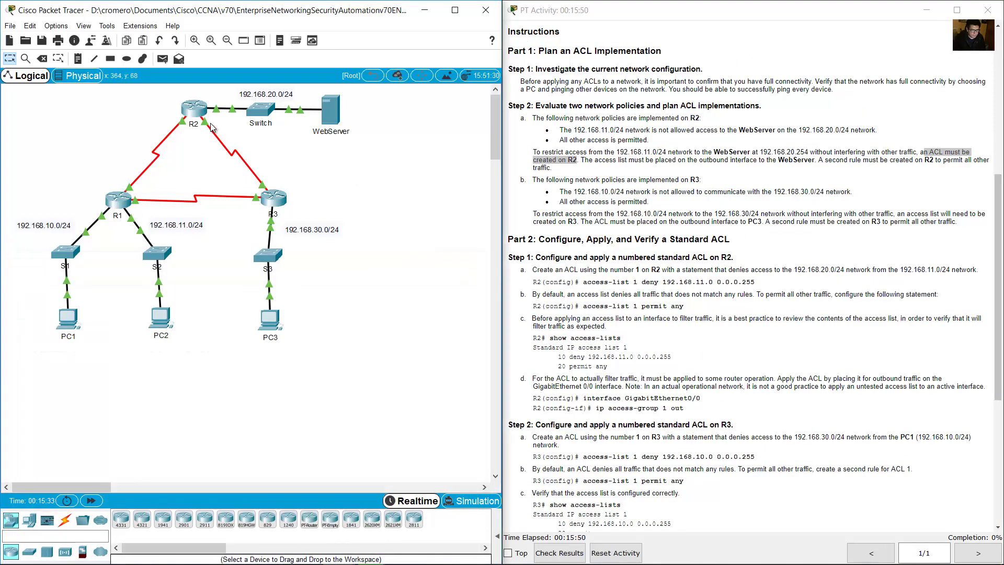
Step: Open R2's command line in a widened window below the upper part of the topology
click(194, 108)
drag(415, 126, 78, 257)
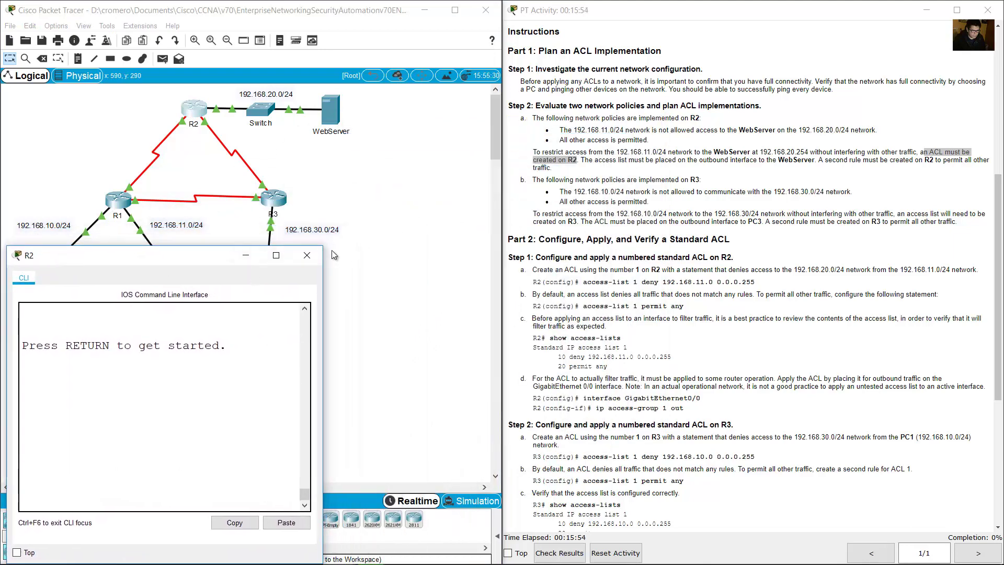
drag(322, 246, 500, 277)
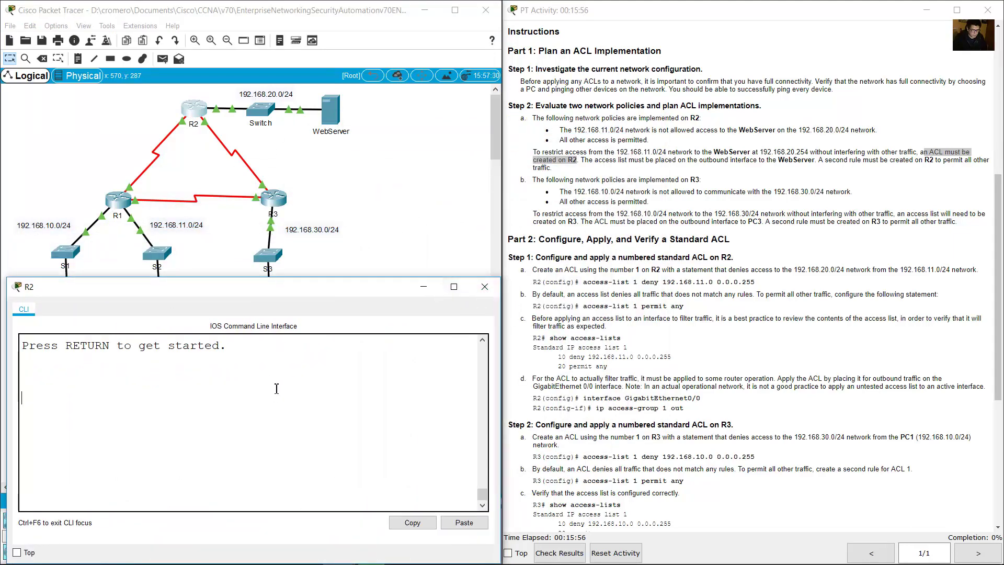
Step: Enter privileged EXEC mode and global configuration mode on R2
key(Return)
text(en)
key(Return)
text(conf ter)
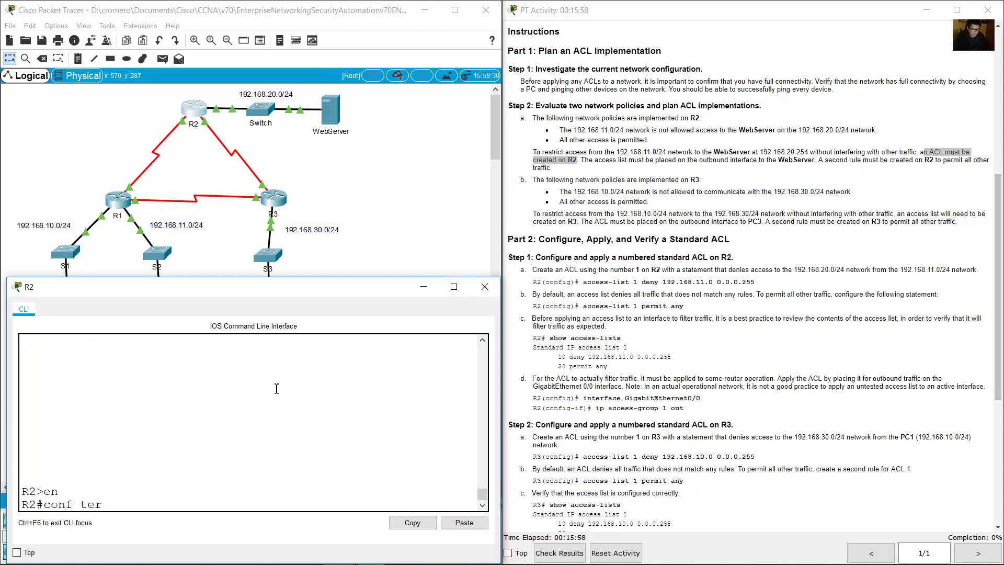
text(m)
key(Return)
drag(101, 504, 21, 504)
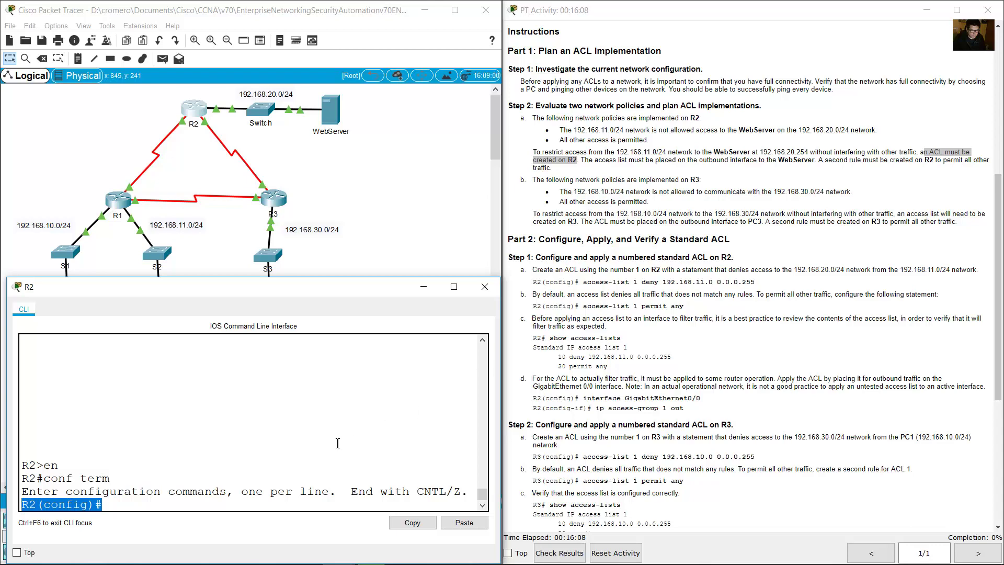
click(287, 428)
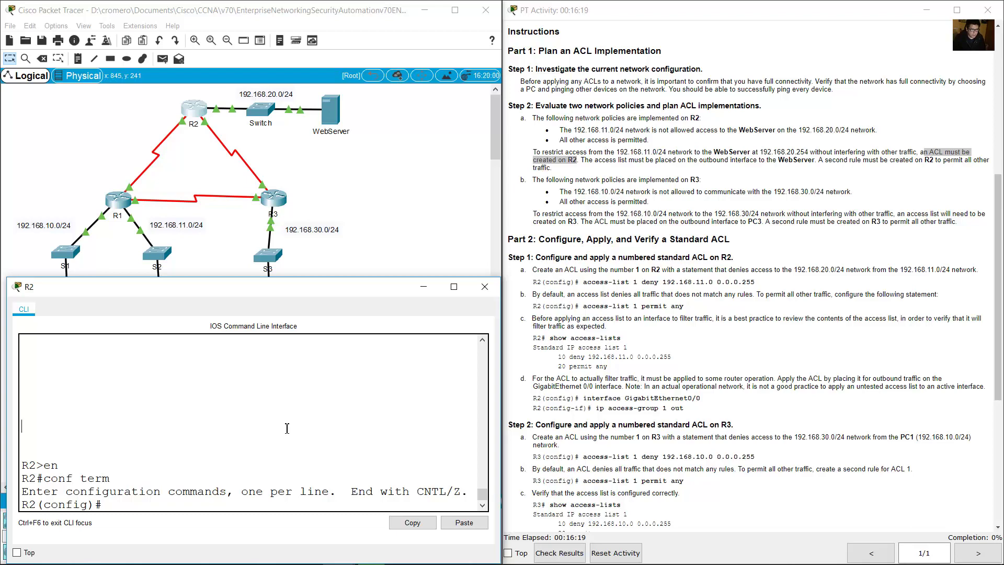
Step: Create access list 1 on R2 with a rule denying network 192.168.11.0 with wildcard mask 0.0.0.255
text(access-list 1)
drag(196, 505, 105, 505)
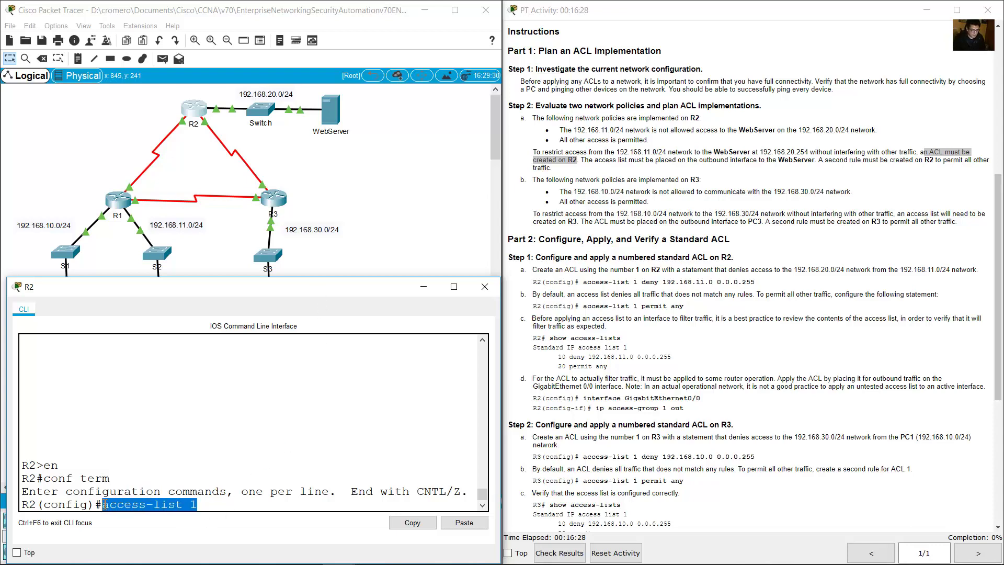
click(391, 230)
drag(193, 394, 129, 226)
click(161, 289)
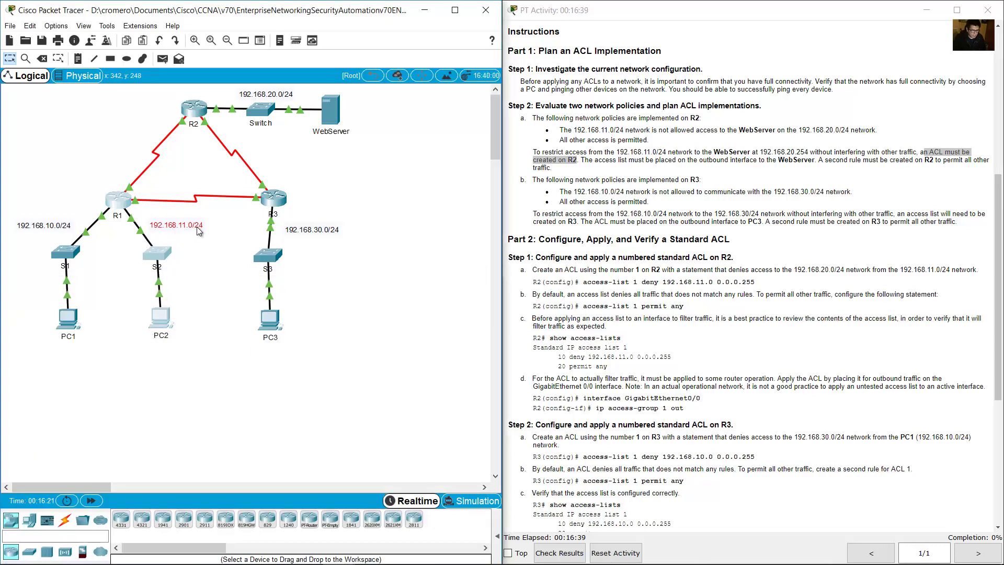
click(195, 108)
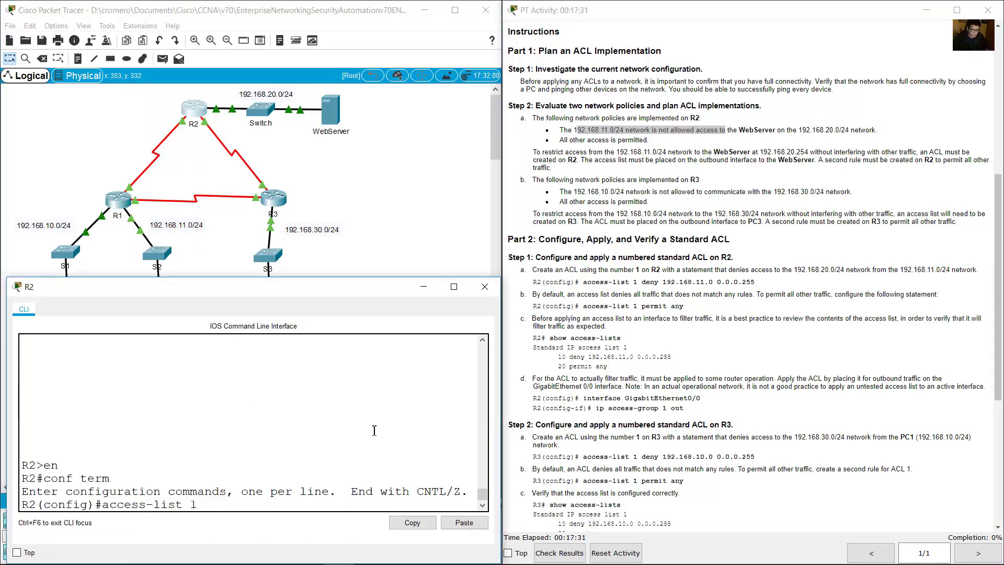
text(deny)
text(192.168)
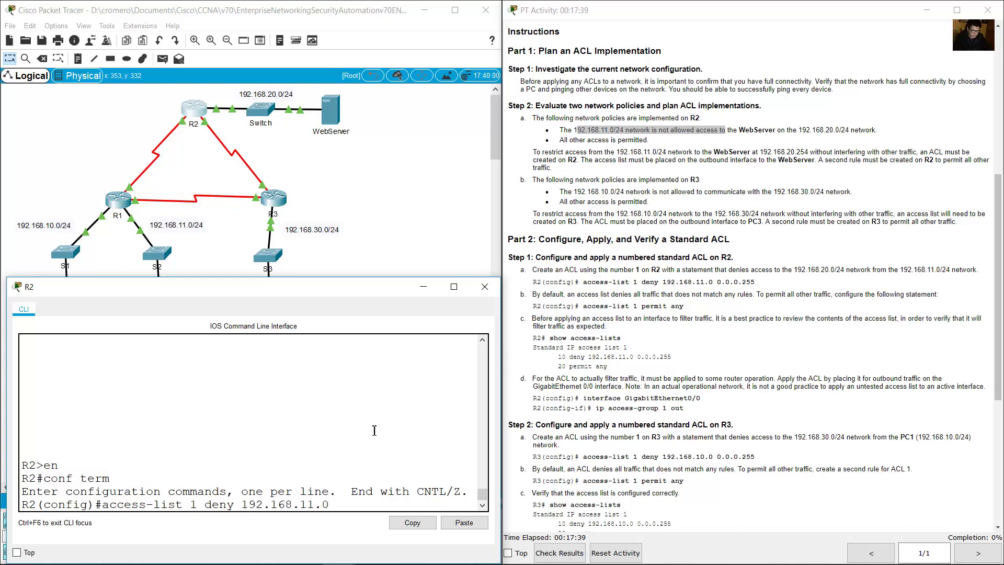
text(.11.0 0.0.0.255)
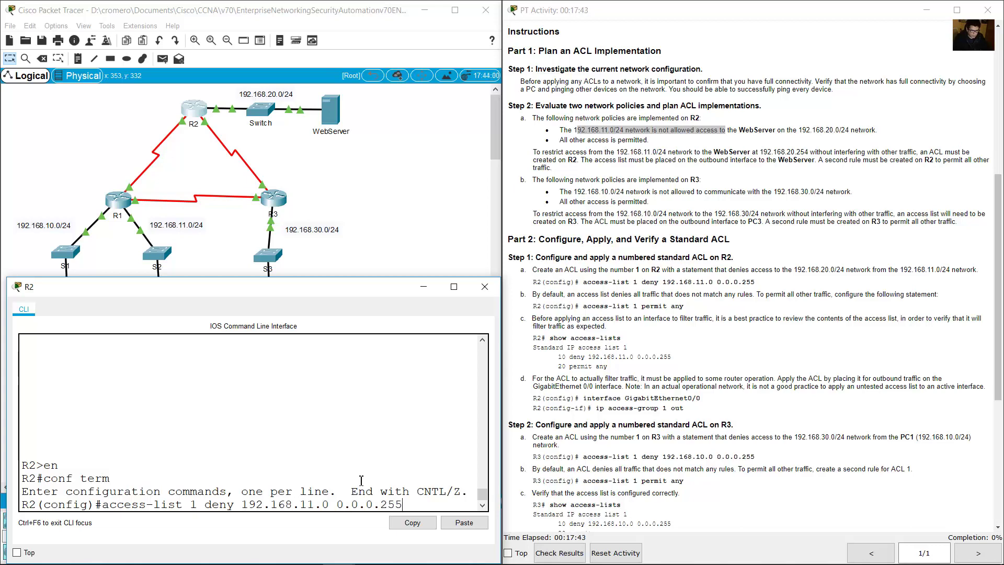
mouse_move(336, 505)
mouse_down()
mouse_move(402, 505)
mouse_move(336, 505)
mouse_up()
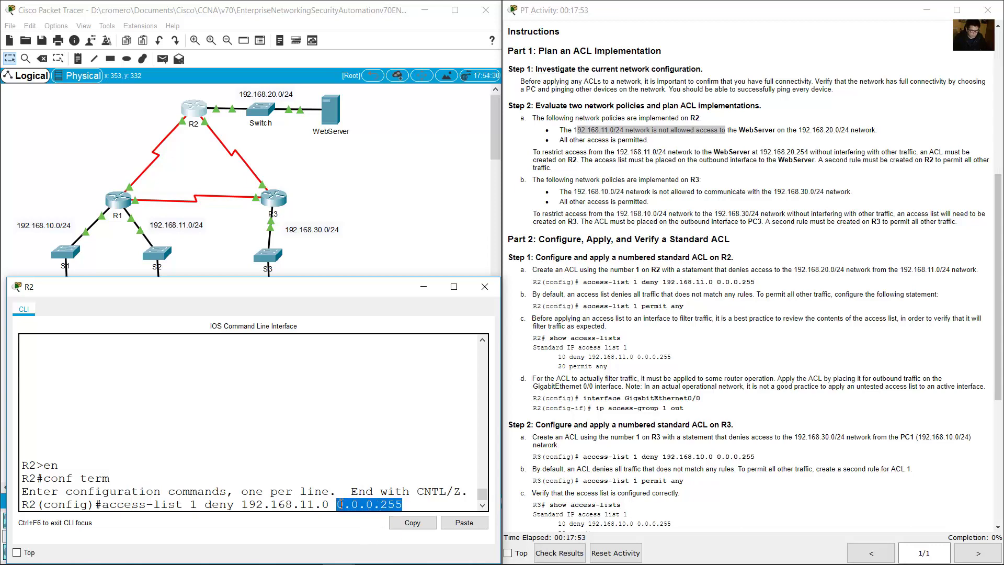
click(412, 523)
click(417, 477)
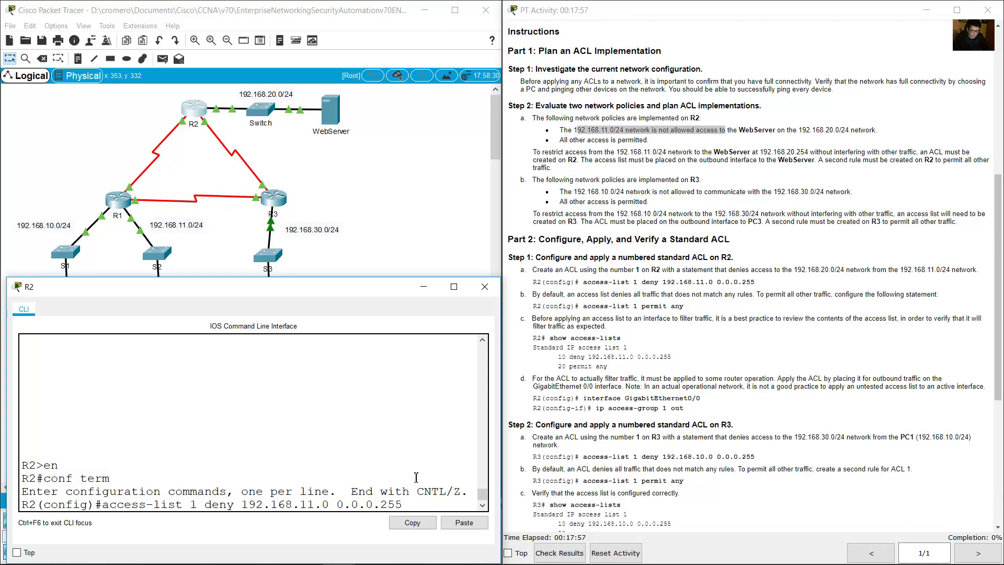
key(Return)
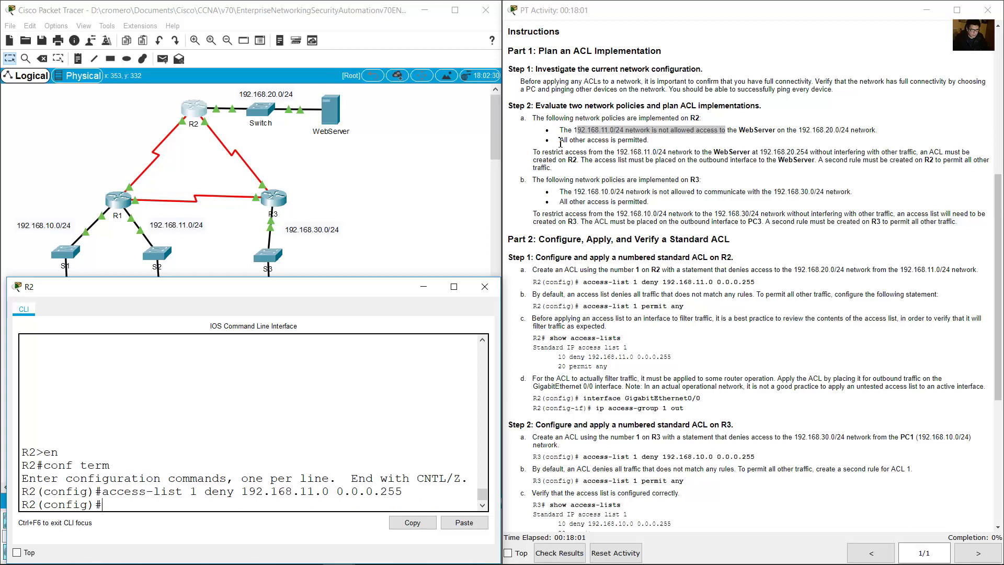
Step: Add a rule to access list 1 on R2 that permits any other traffic, following the R2 network policy
drag(560, 140, 577, 138)
click(835, 164)
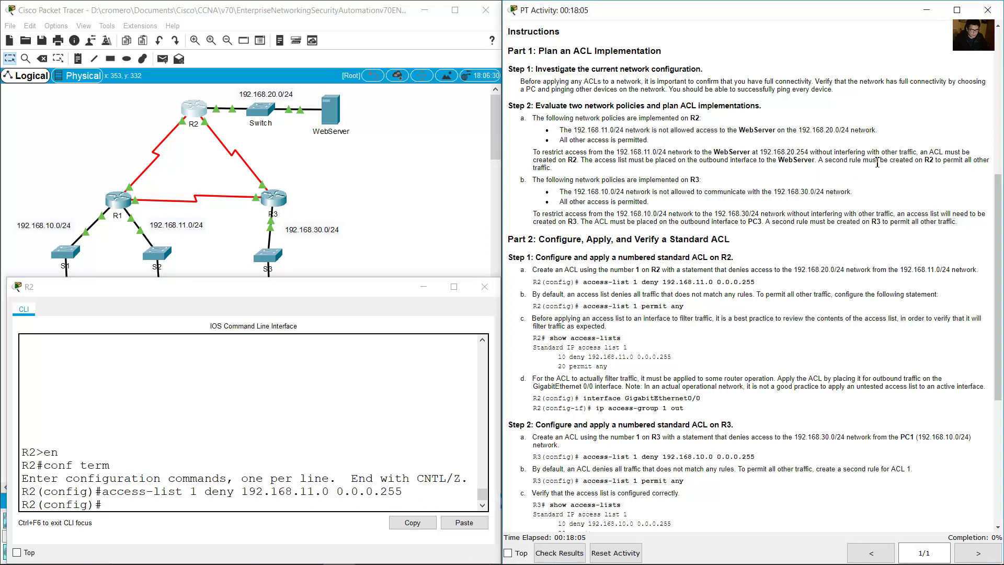
drag(566, 142, 650, 140)
click(370, 454)
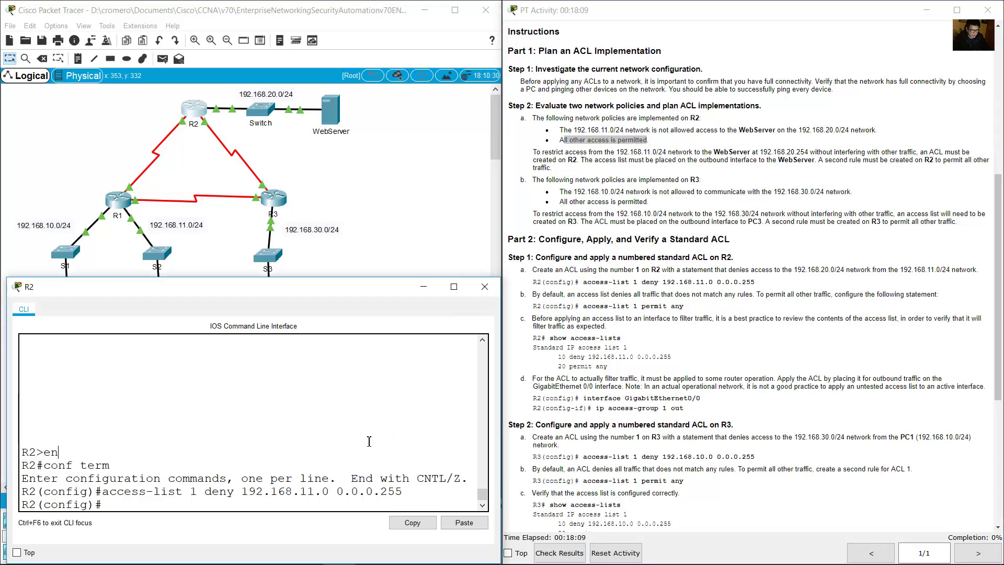
text(accesslist)
key(BackSpace)
key(BackSpace)
key(BackSpace)
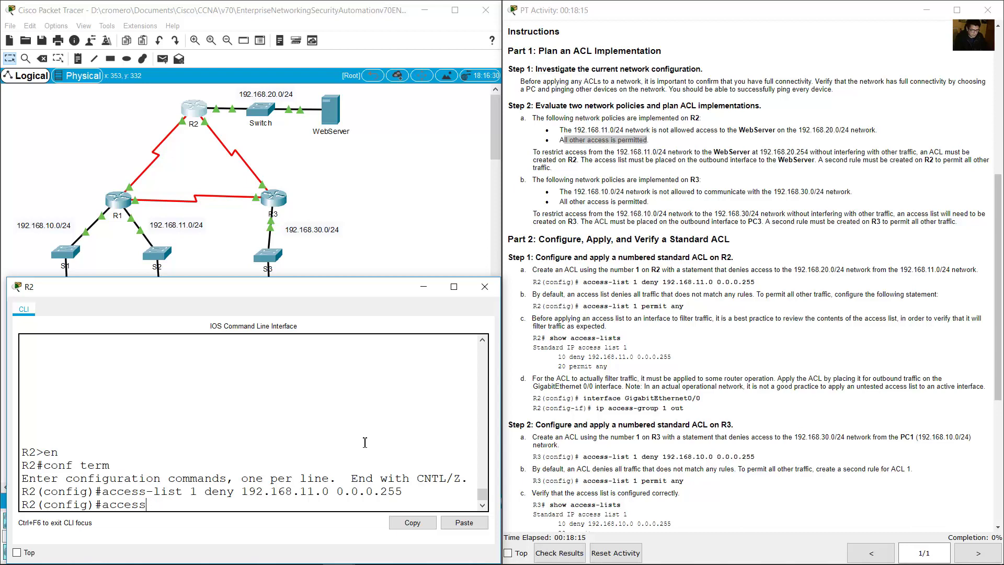
text(-list 1 permi)
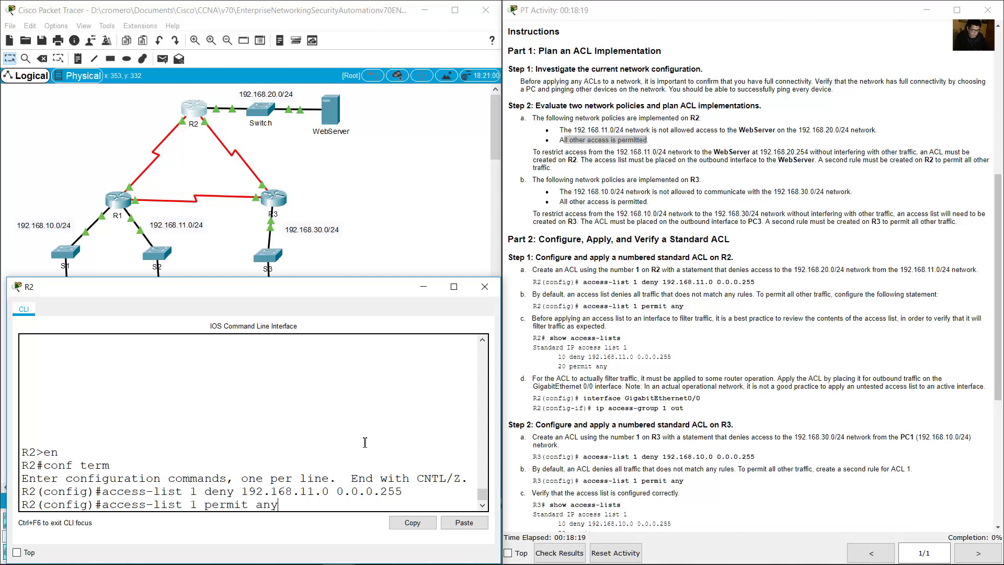
text(t any)
key(Return)
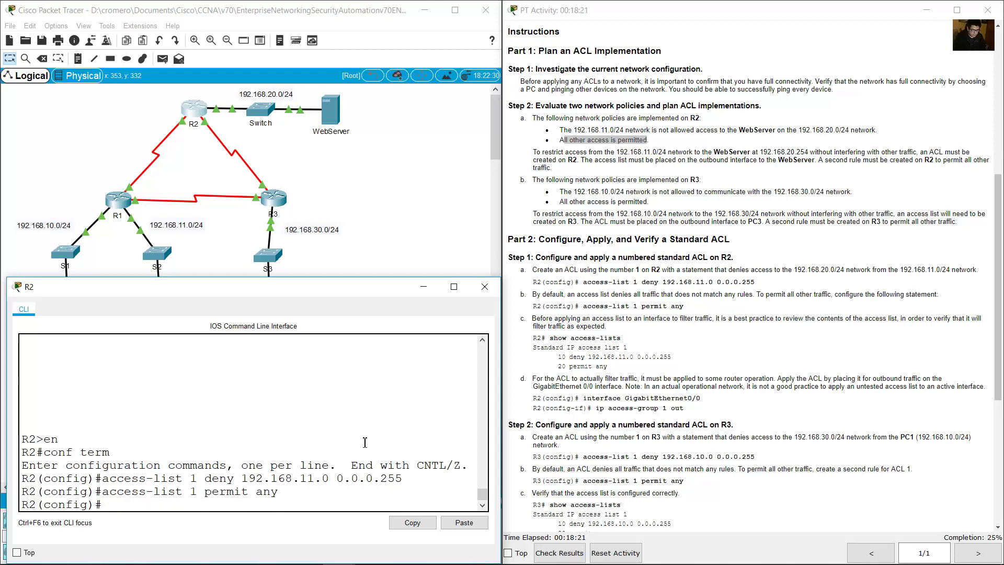
drag(205, 478, 391, 484)
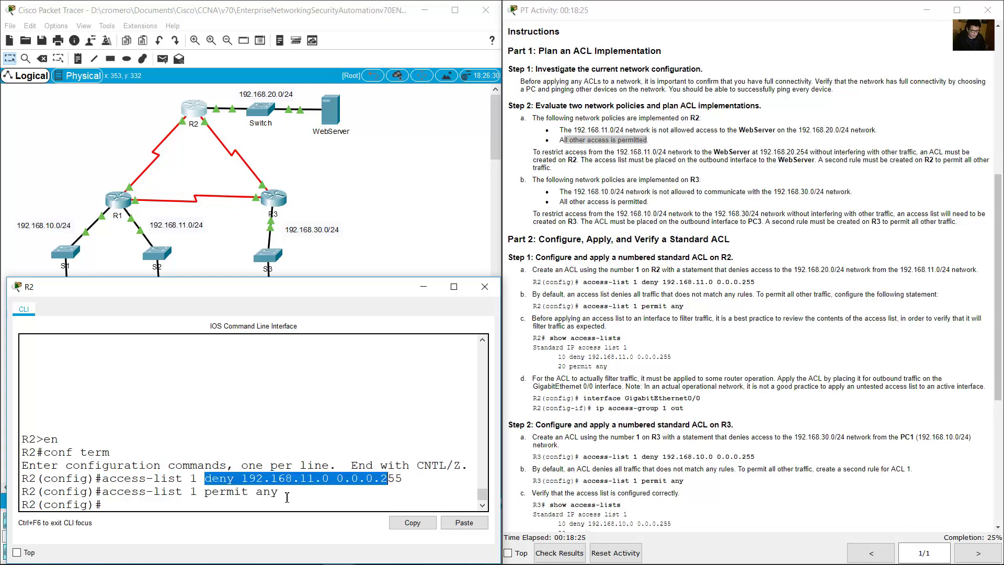
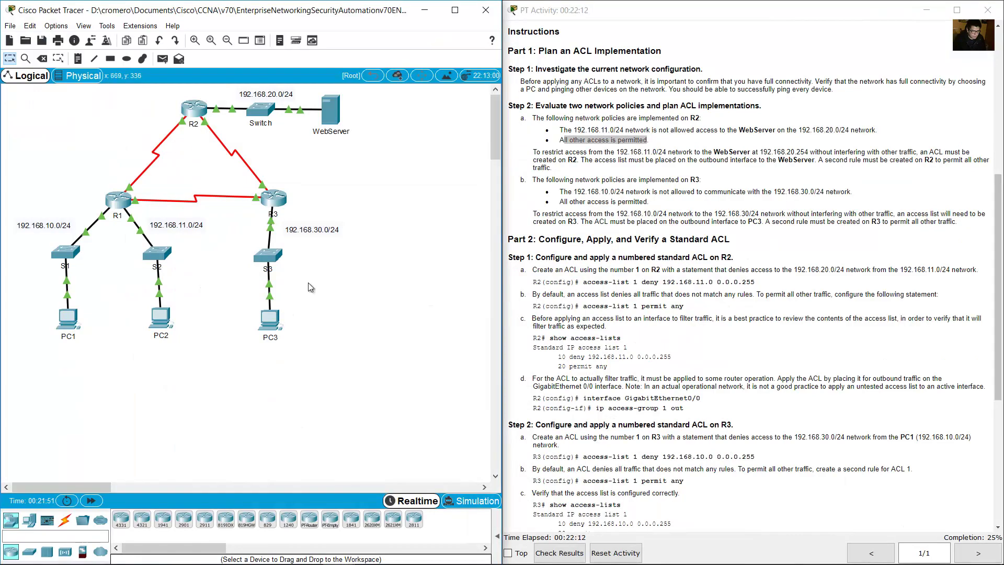
Step: Switch to Paint and trace PC2's path through R1 and R2 to WebServer in orange, with arrowheads on both sides of R2
drag(206, 398, 124, 226)
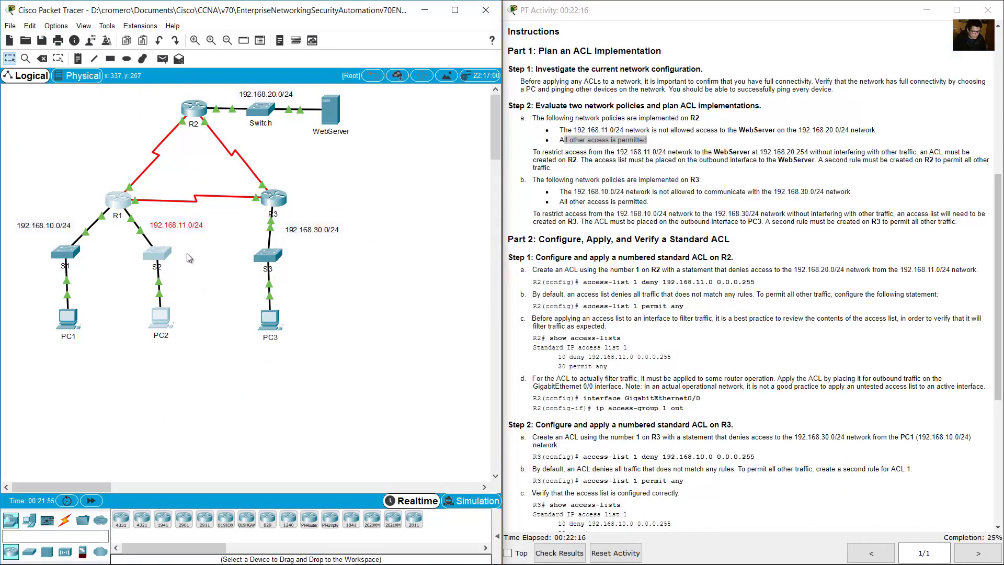
click(301, 174)
drag(369, 148, 264, 99)
click(357, 167)
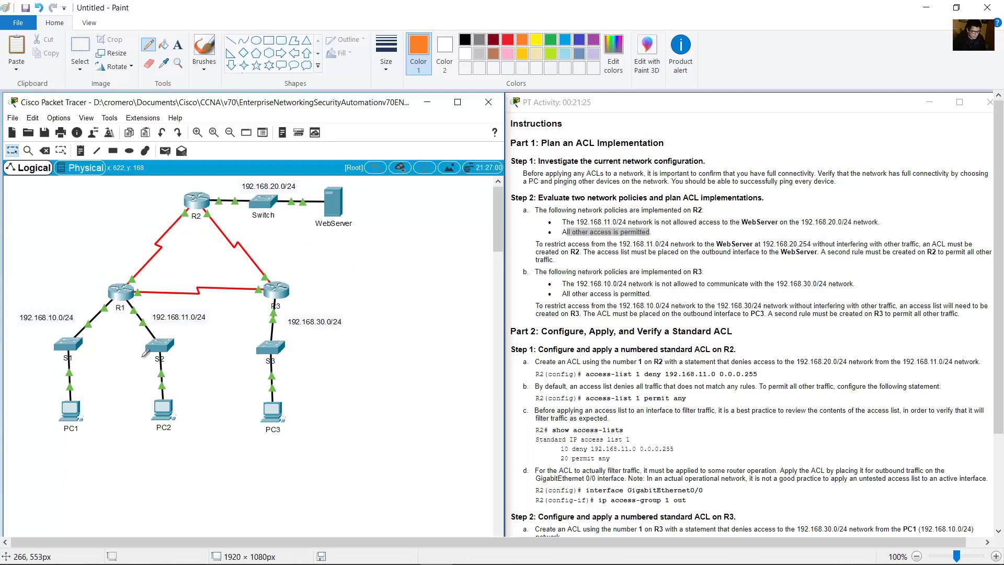
mouse_move(135, 410)
mouse_down()
mouse_move(137, 328)
mouse_move(98, 281)
mouse_move(180, 191)
mouse_move(238, 179)
mouse_move(316, 191)
mouse_up()
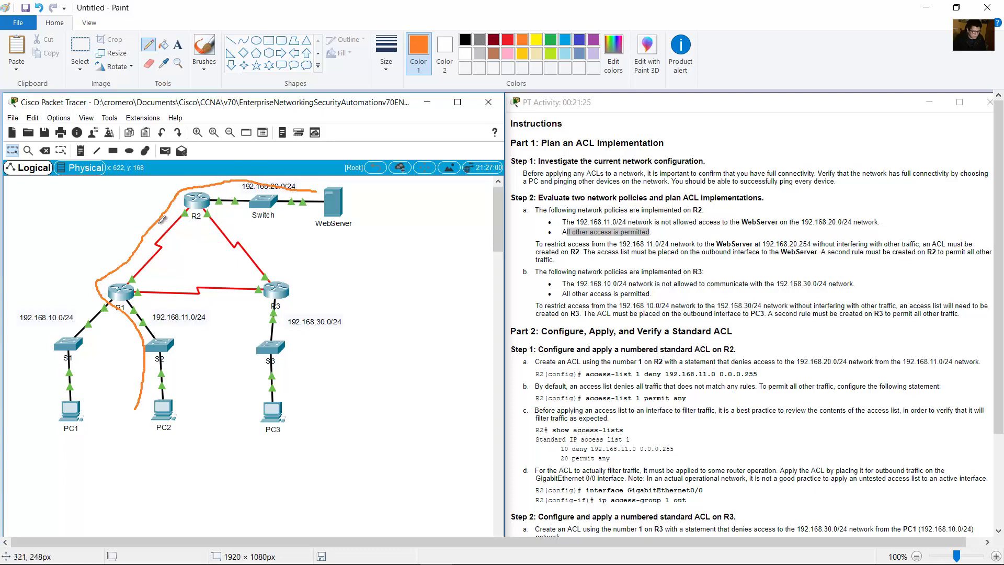
drag(162, 212, 214, 184)
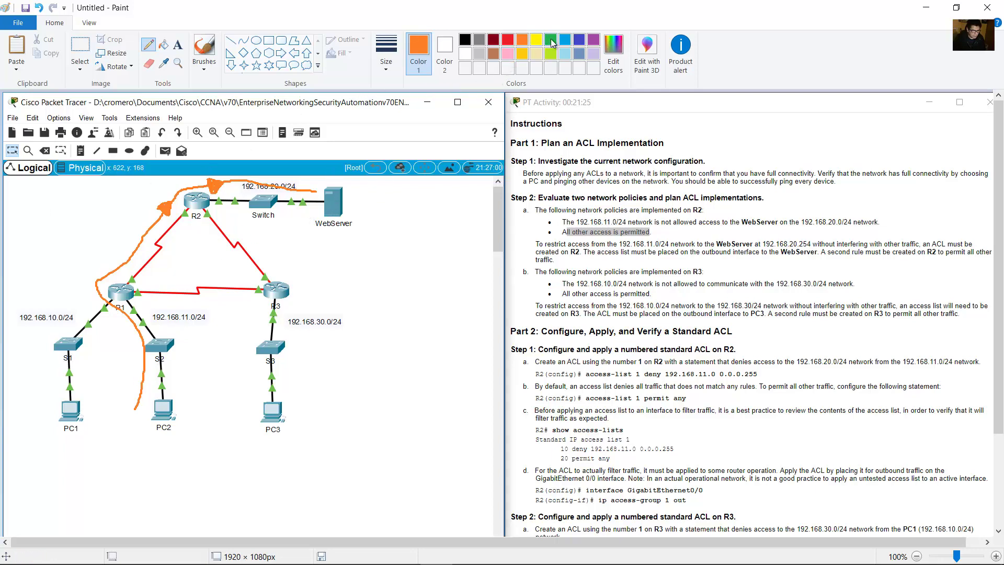
Step: Trace the alternate path from PC2 through R1, R3 and R2 to WebServer in indigo, with arrowheads on both sides of R2
click(578, 40)
mouse_move(176, 405)
mouse_down()
mouse_move(174, 336)
mouse_move(145, 297)
mouse_move(253, 298)
mouse_move(254, 283)
mouse_move(202, 212)
mouse_move(214, 204)
mouse_move(298, 217)
mouse_move(318, 208)
mouse_up()
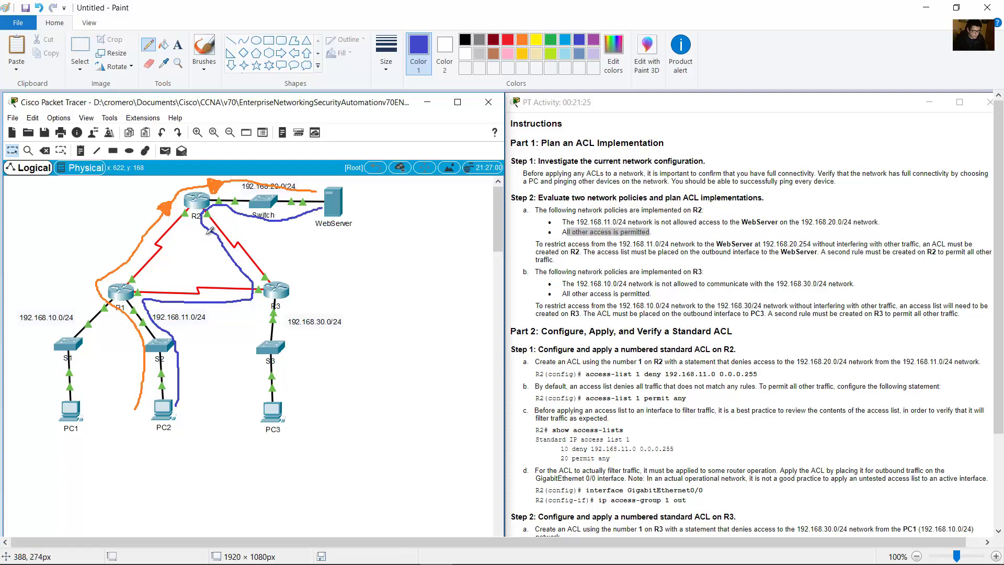
drag(204, 227, 209, 234)
drag(247, 207, 248, 222)
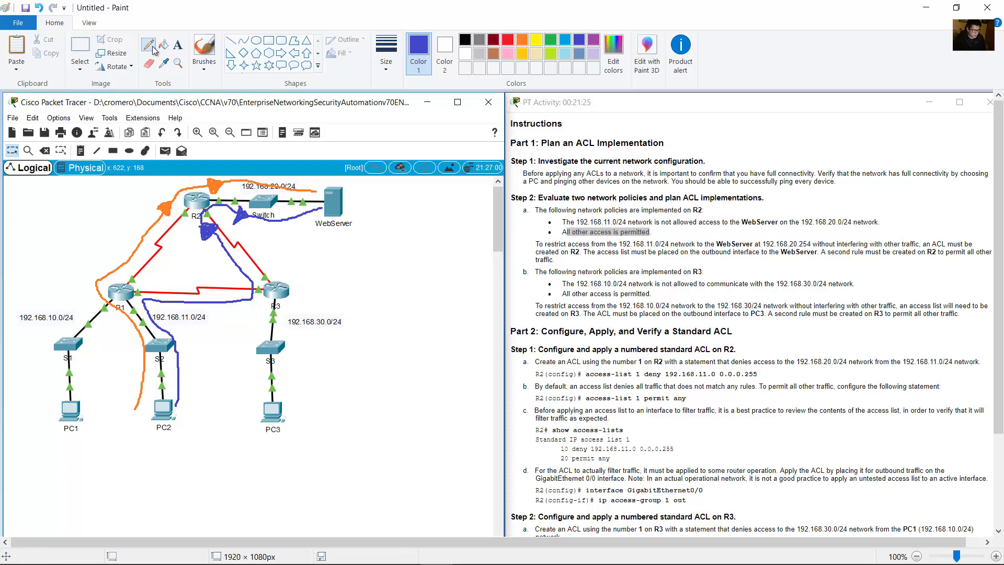
scroll(140, 166, up, 1)
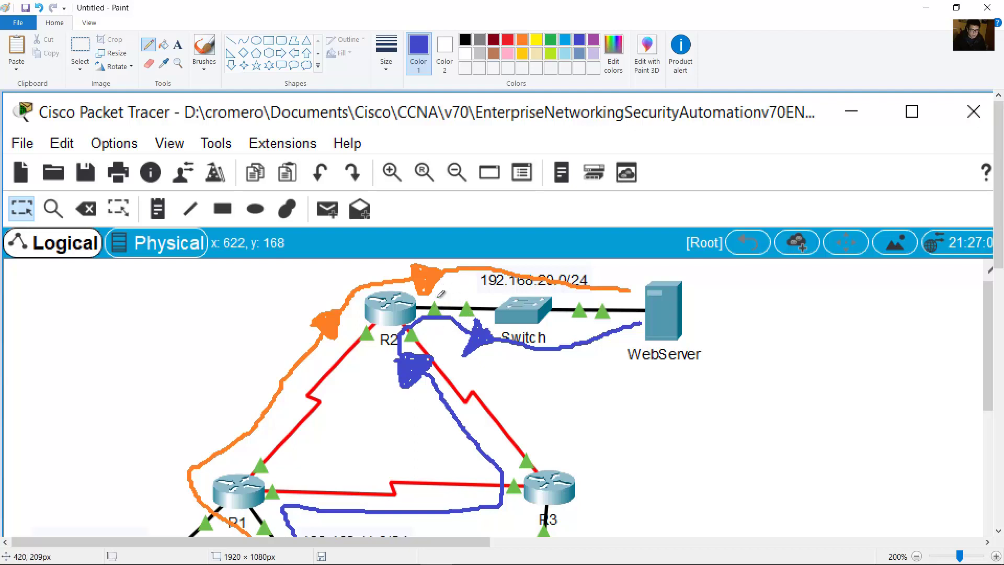
click(925, 9)
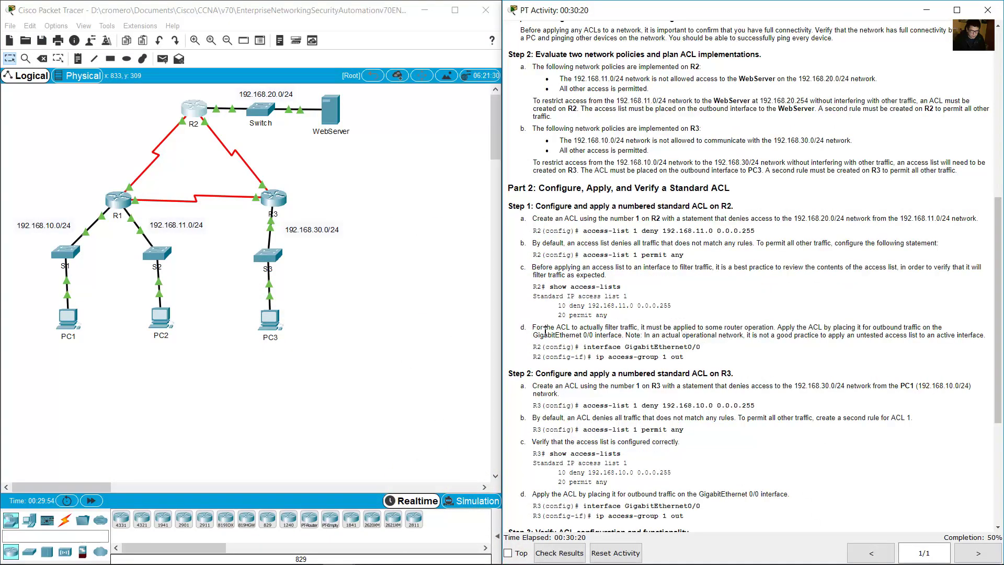
Step: Read Part 2 Step 1d on applying the ACL to outbound traffic on R2's GigabitEthernet0/0 interface
drag(537, 330, 783, 325)
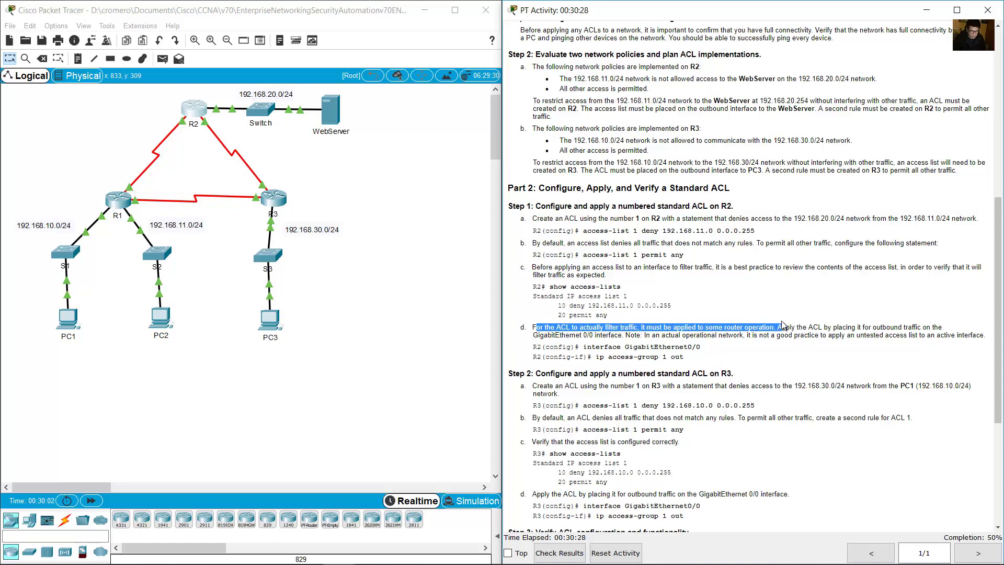
drag(781, 327, 618, 337)
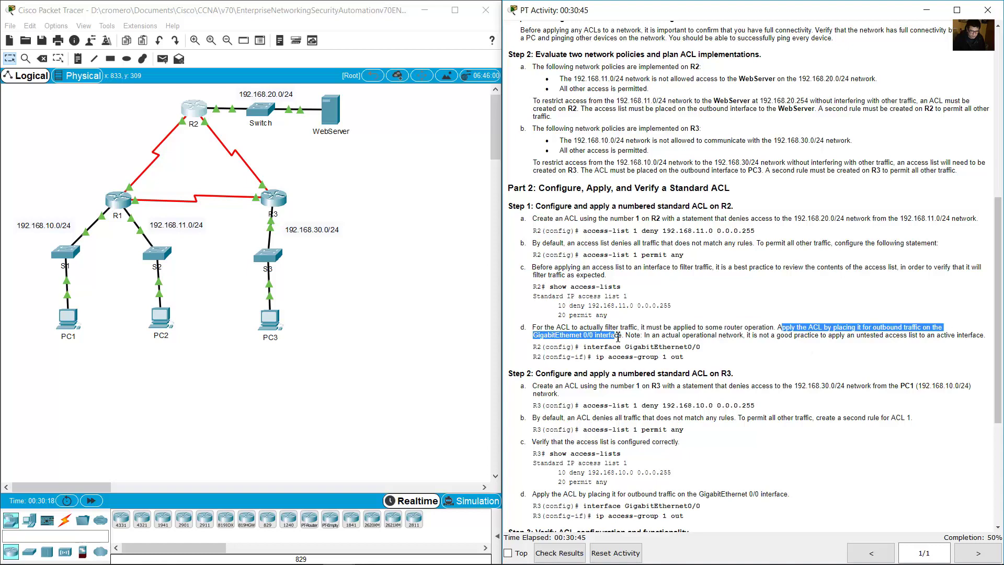
click(769, 348)
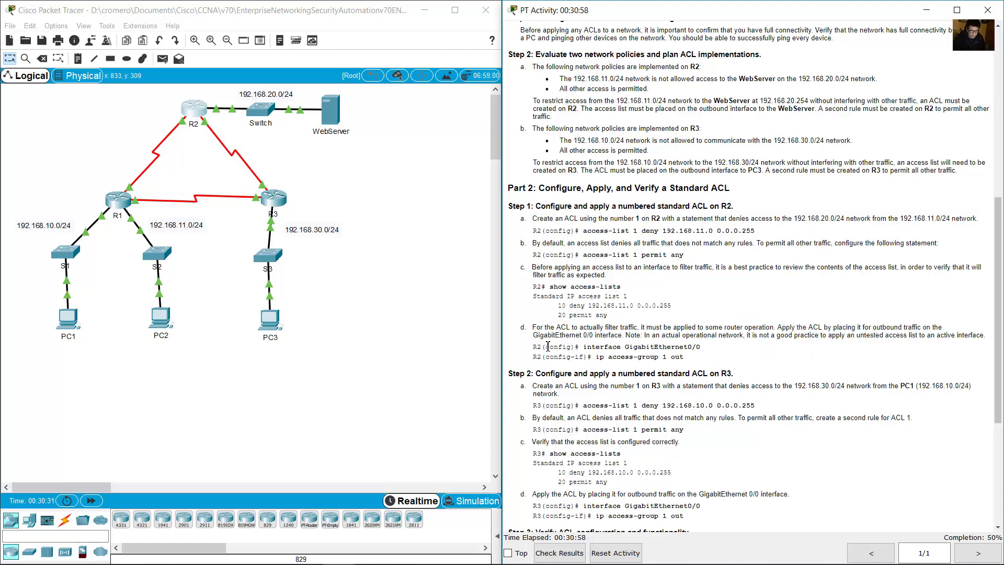
drag(548, 346, 694, 357)
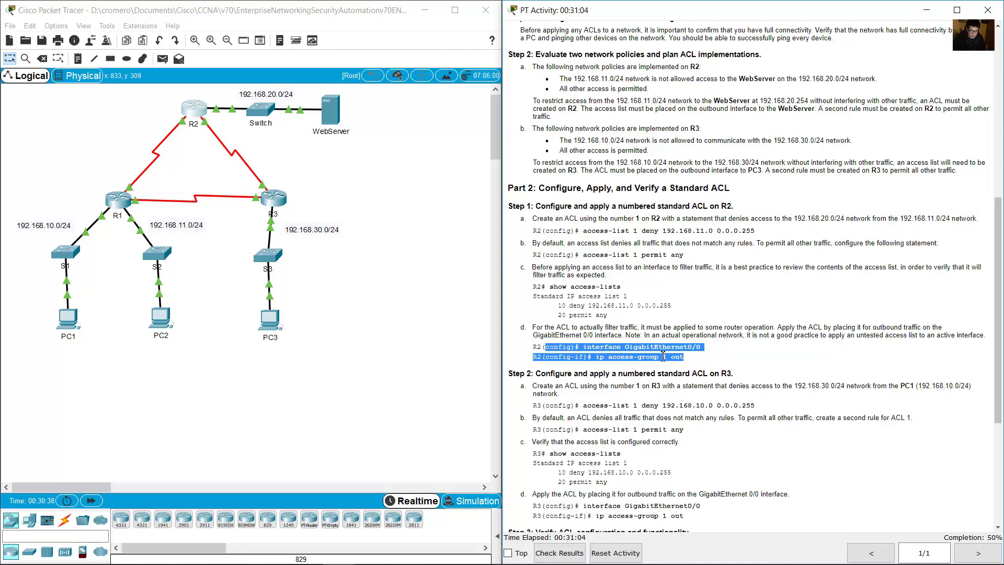
click(725, 358)
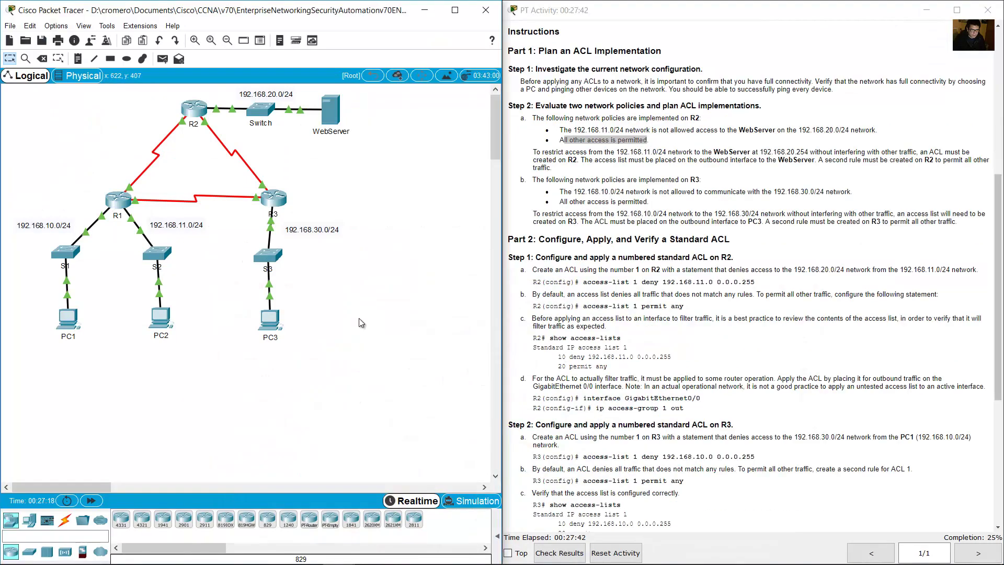
Step: Reopen R2's command line in a widened window under the routers and begin an interface command with int
click(204, 114)
drag(465, 130, 131, 256)
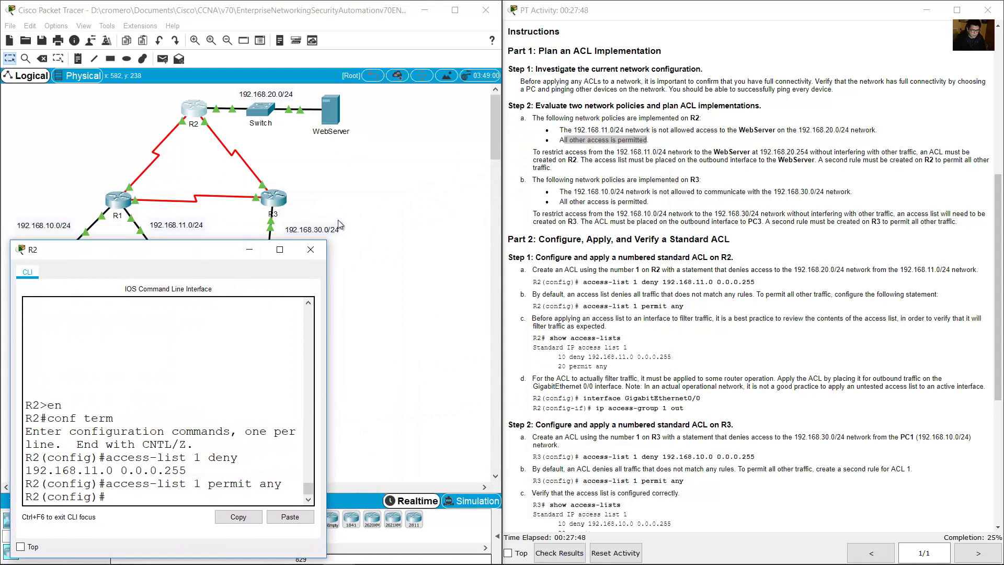
drag(328, 241, 499, 256)
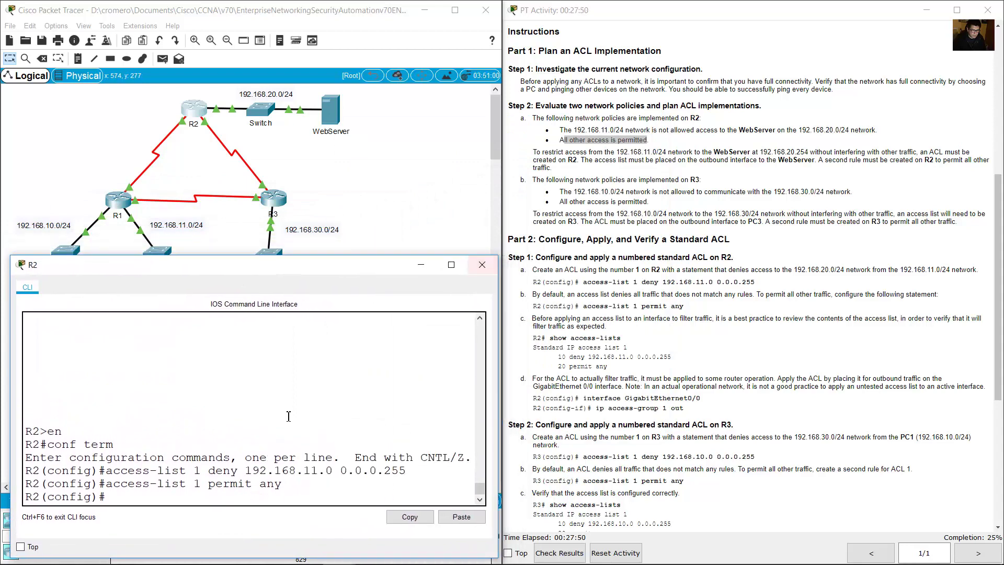
text(int)
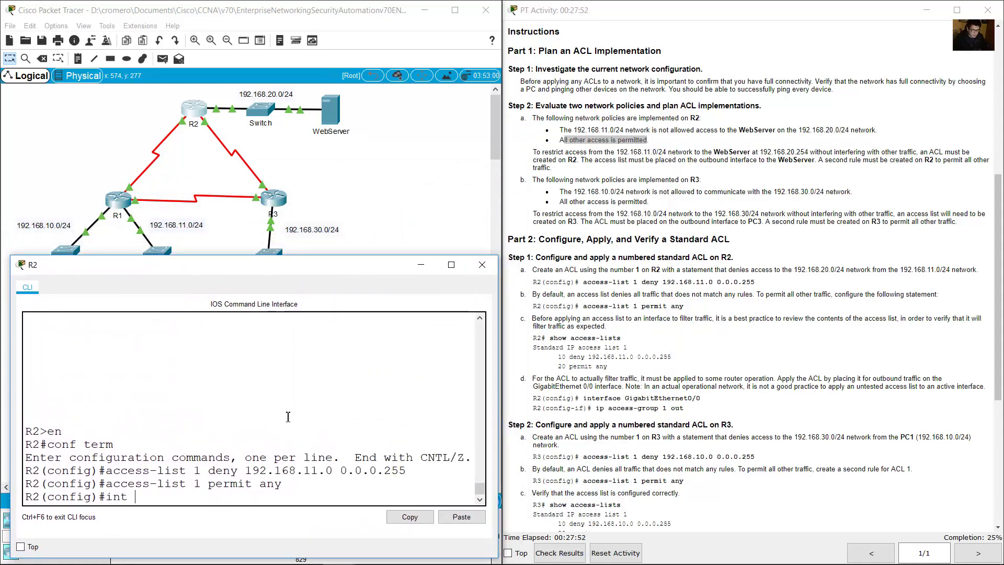
Step: Enable showing port labels on mouse over in the logical workspace in the preferences
click(56, 26)
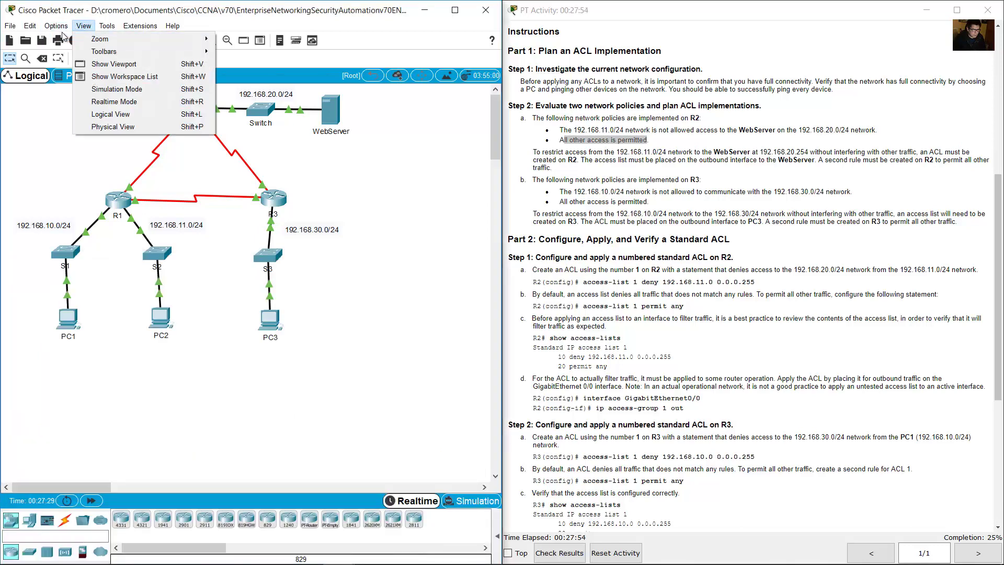
click(77, 40)
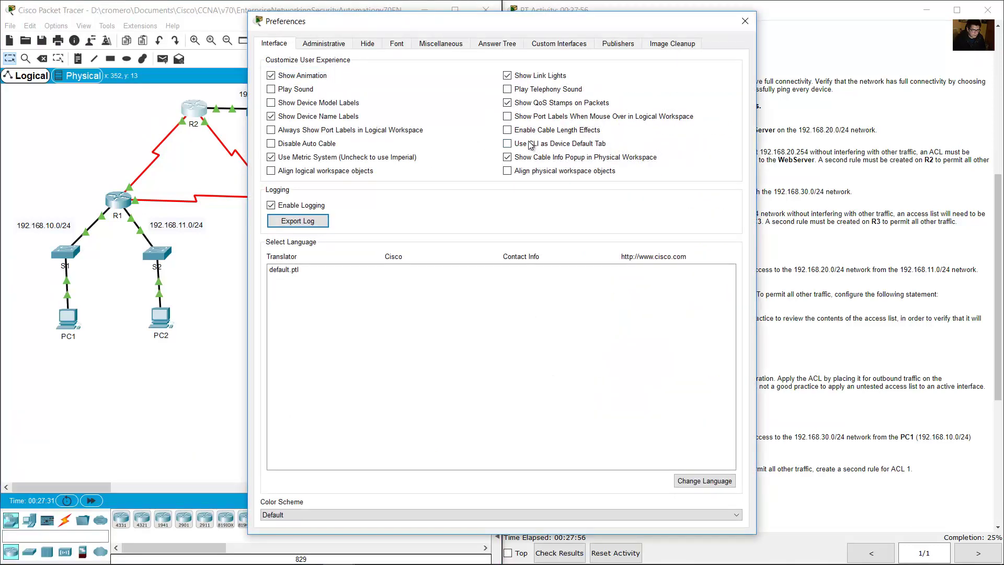
click(569, 116)
click(744, 21)
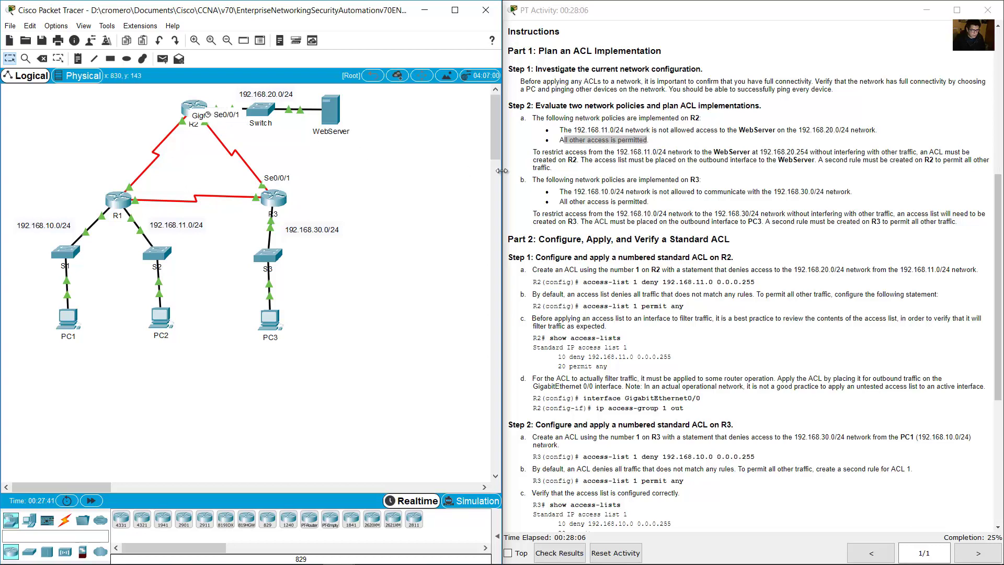
Step: Check the addressing table for R2's interface on the 192.168.20.0/24 network
drag(998, 209, 1000, 112)
scroll(1000, 112, up, 5)
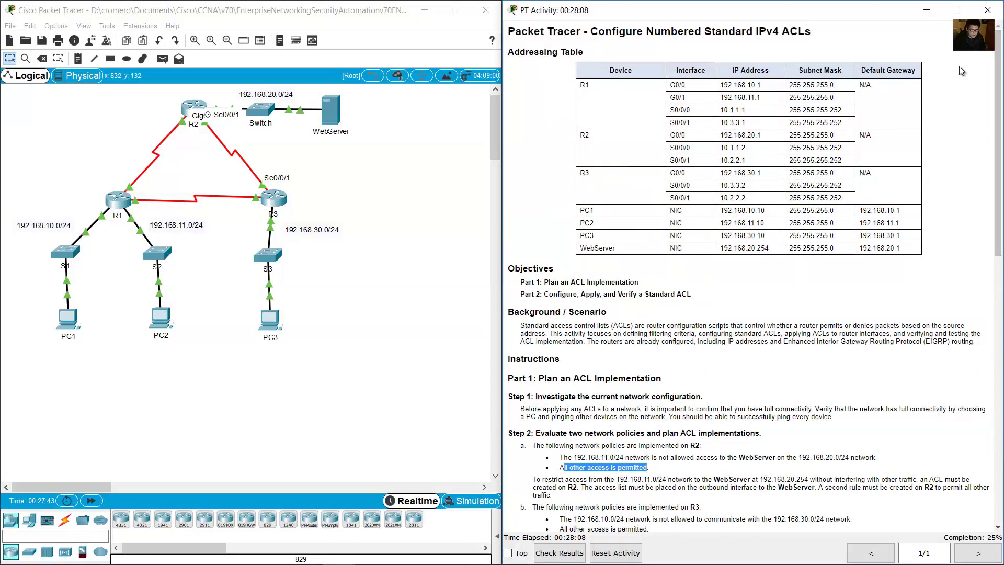
drag(675, 135, 851, 137)
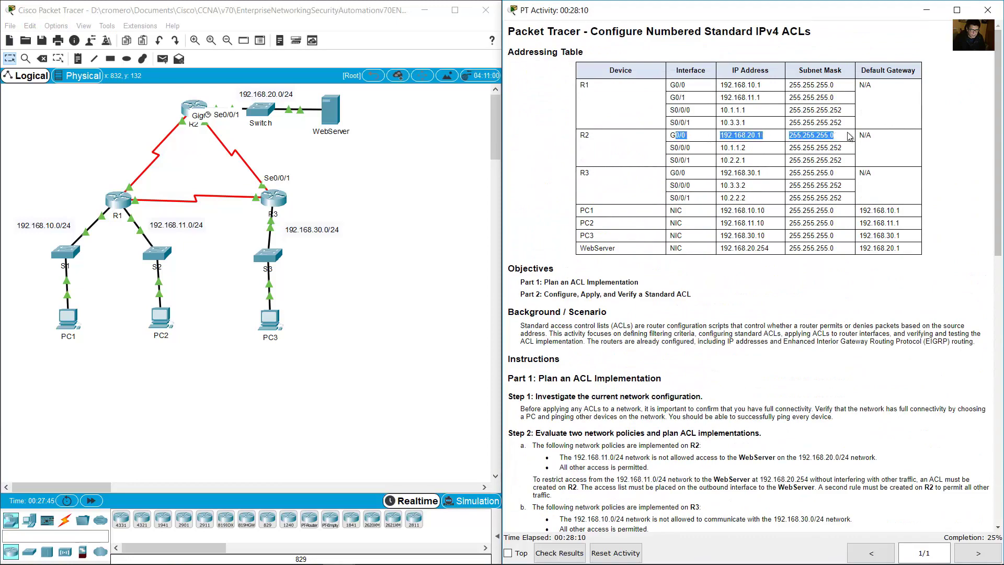
Step: Return to the Part 2 instructions and bring R2's command line back up, widened and placed below the routers
drag(1000, 134, 1000, 342)
click(379, 349)
click(192, 109)
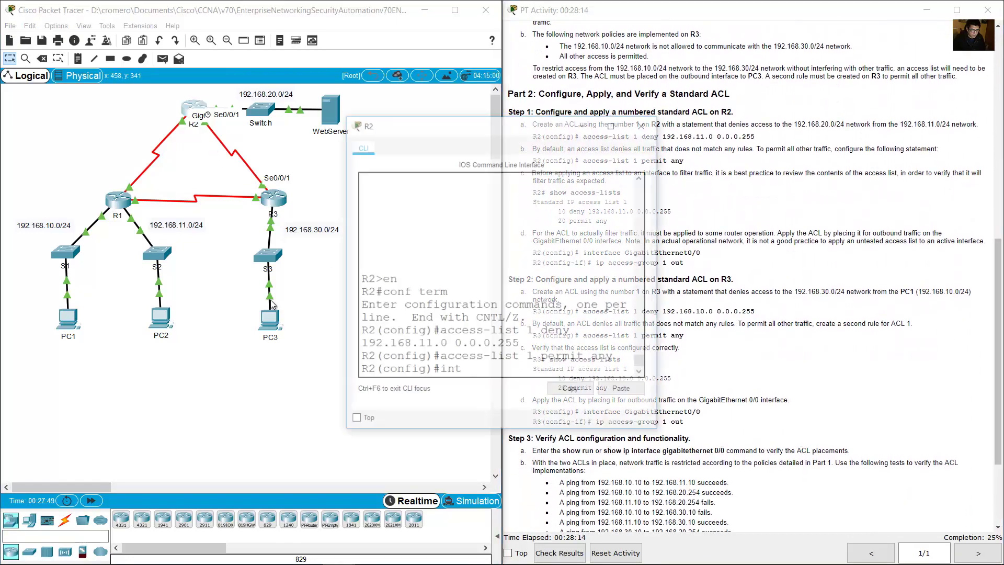
drag(575, 116, 166, 262)
drag(329, 285, 518, 286)
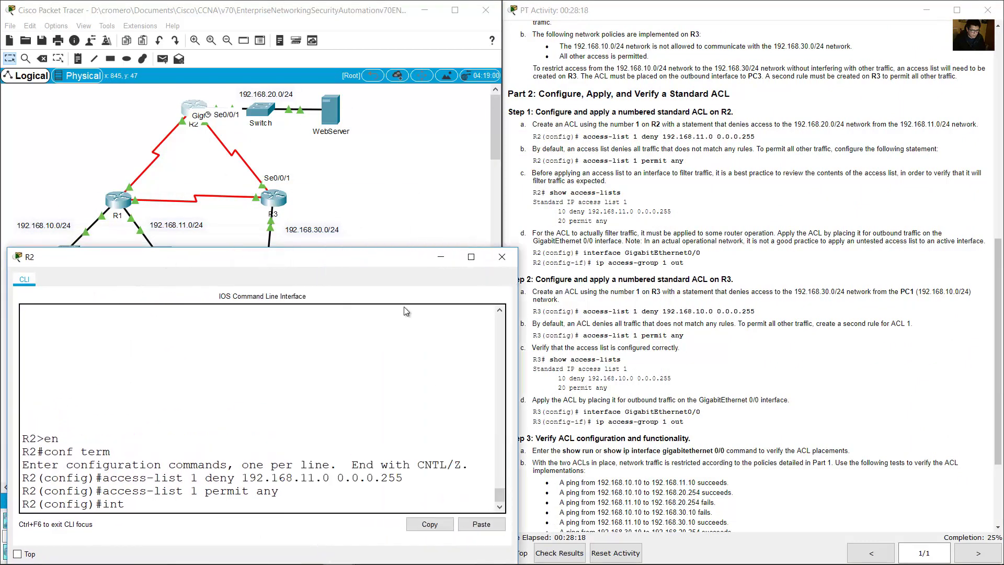
Step: Enter interface g0/0 on R2 and apply access list 1 to its outbound traffic with ip access-group 1 out
text(g0/0)
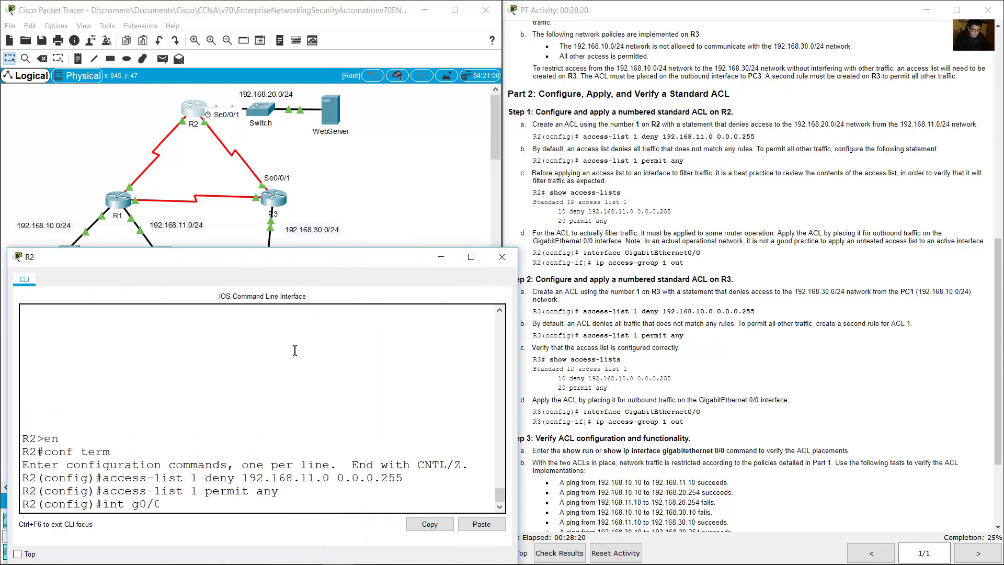
key(Return)
text(ig-if)#ip access-group 1)
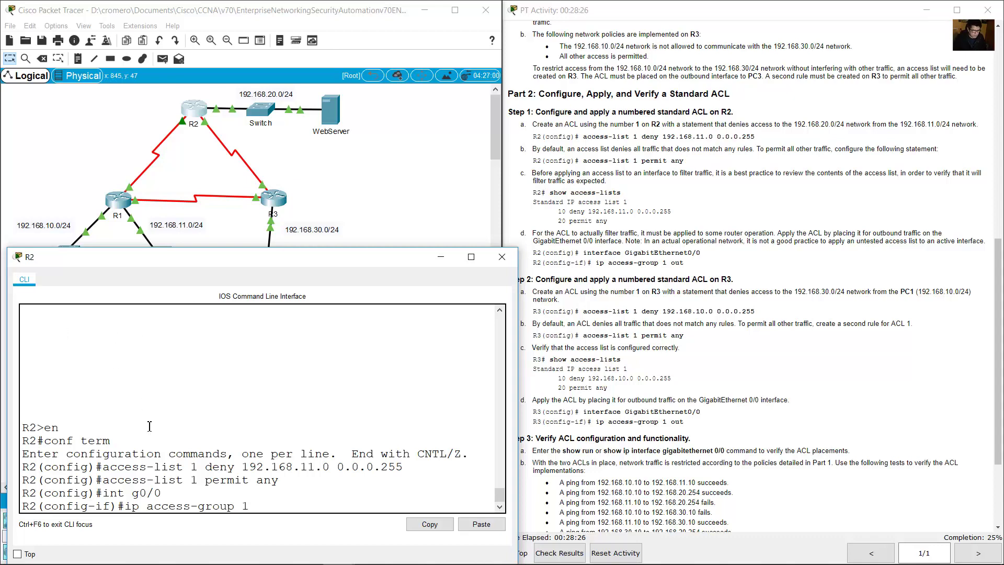
drag(199, 467, 183, 466)
key(Return)
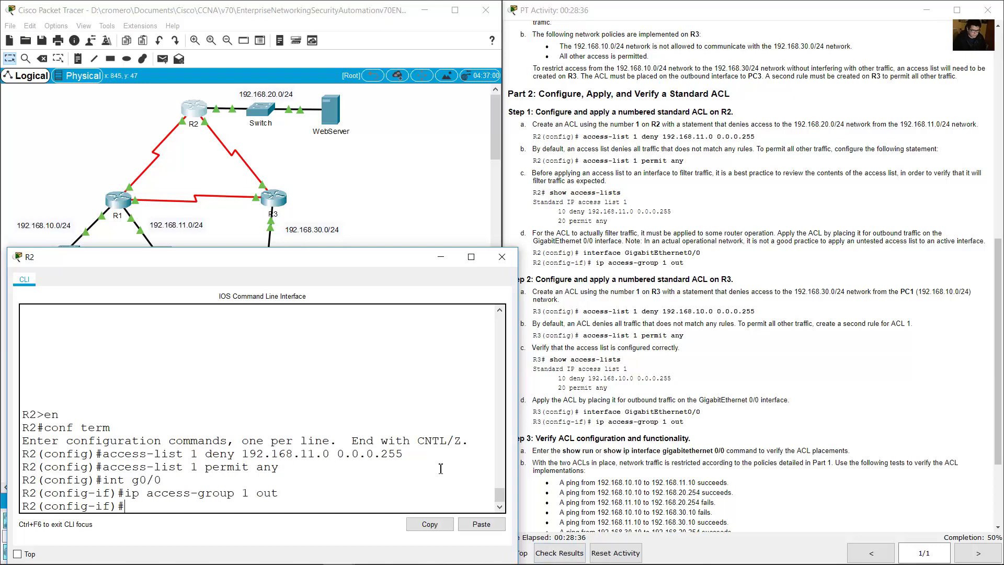
key(Return)
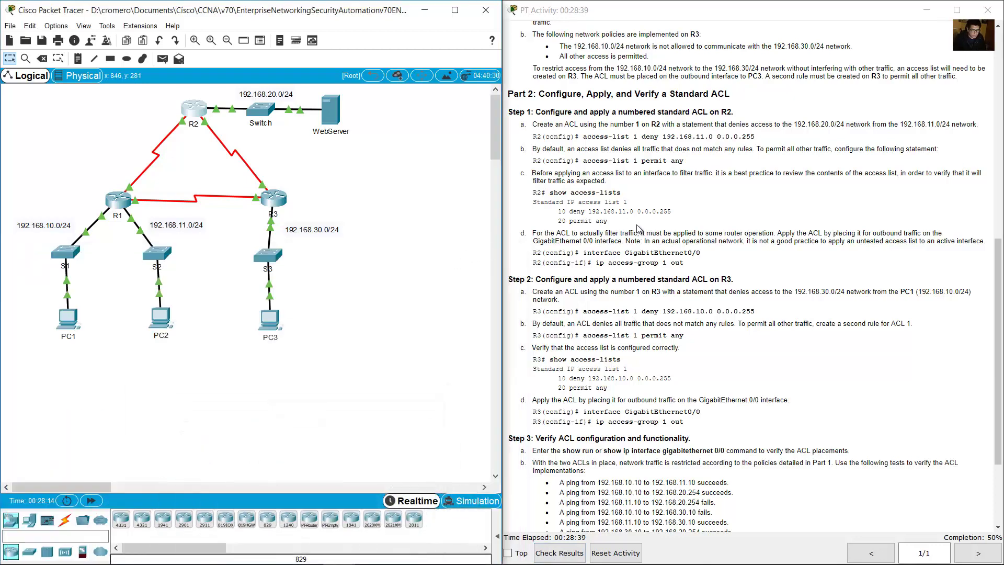
scroll(635, 230, up, 3)
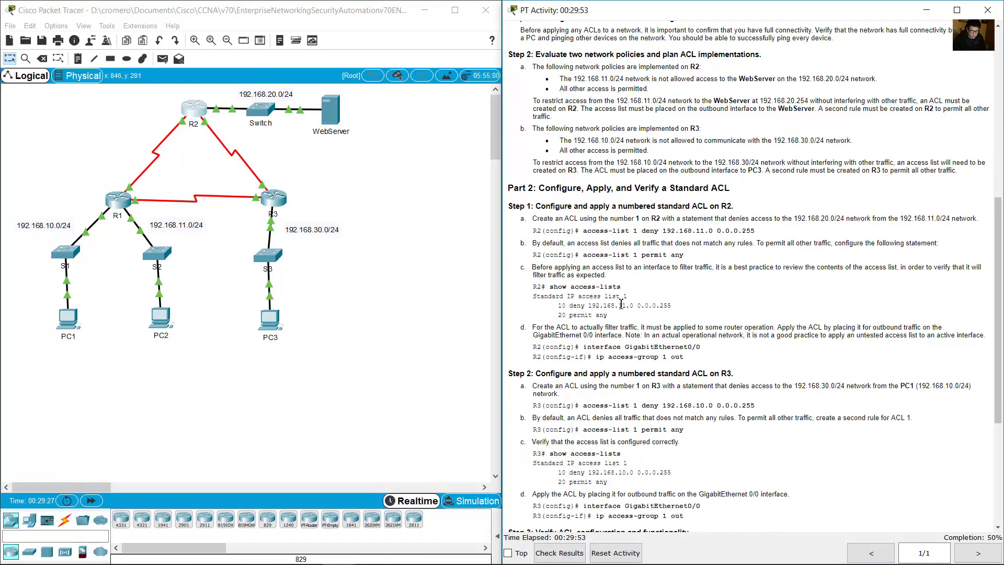
Step: End configuration mode on R2 and review the entries of access list 1 with show access-list
drag(537, 287, 619, 285)
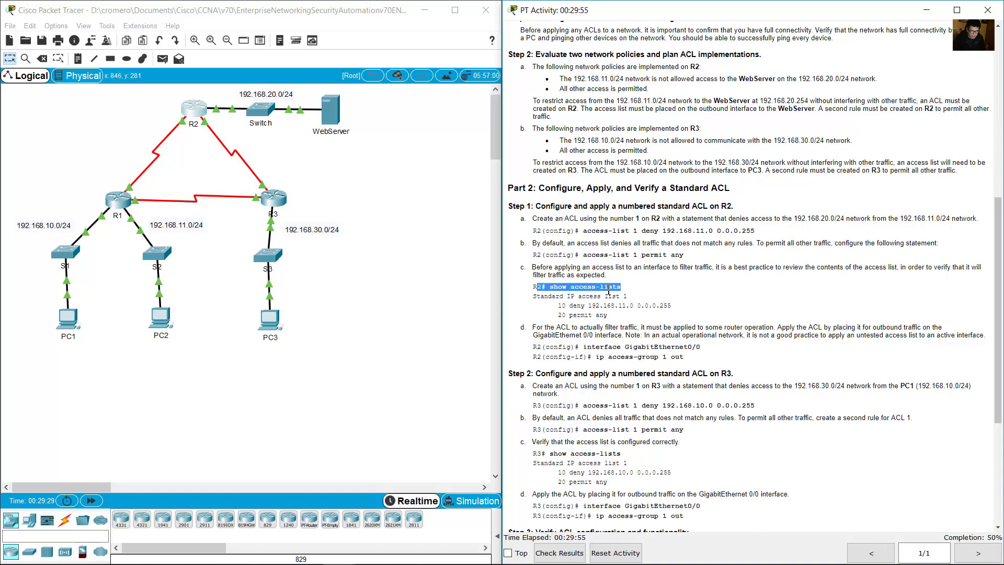
click(193, 108)
text(end)
key(Return)
text(sho)
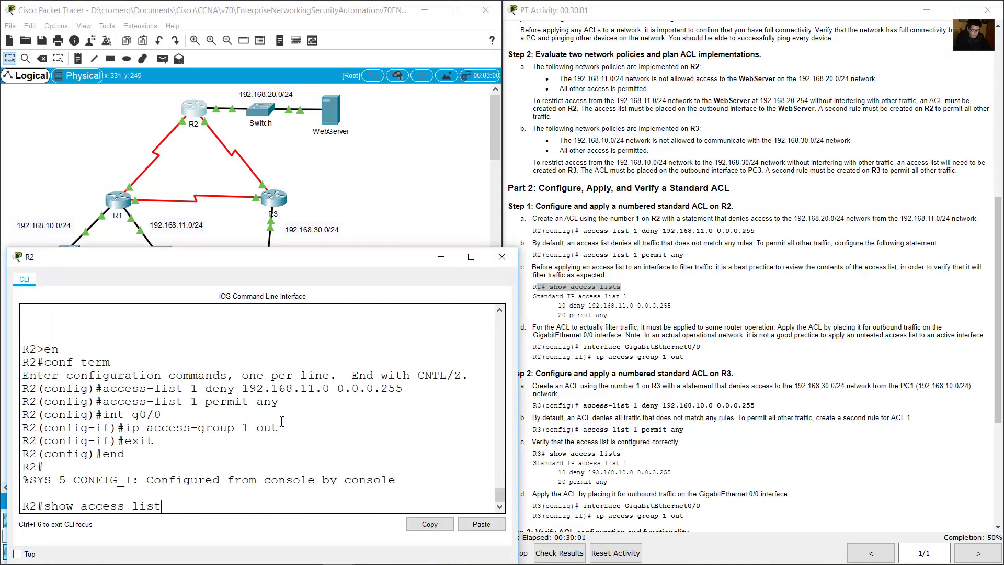
text(w access-list)
key(Return)
drag(34, 454, 170, 490)
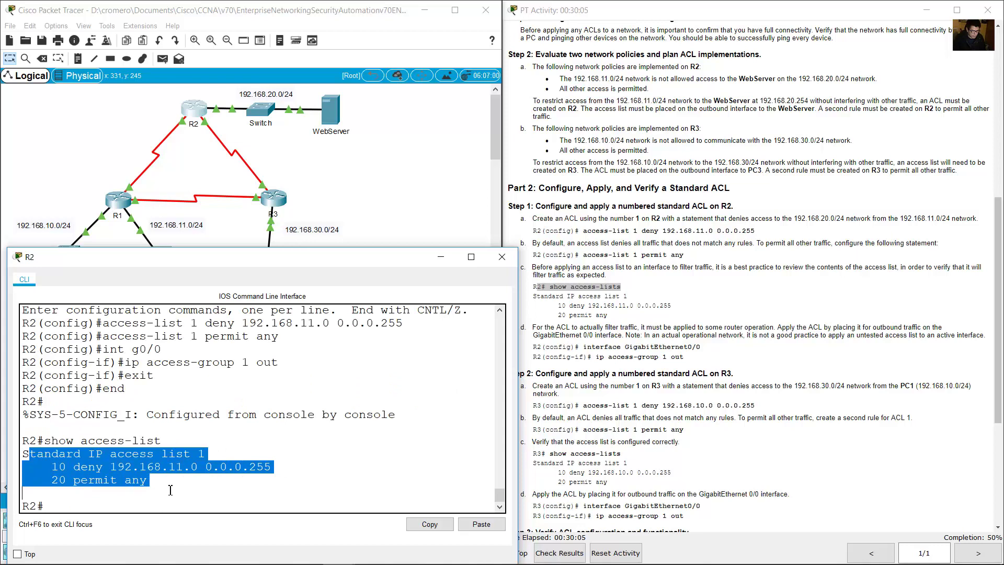
click(169, 488)
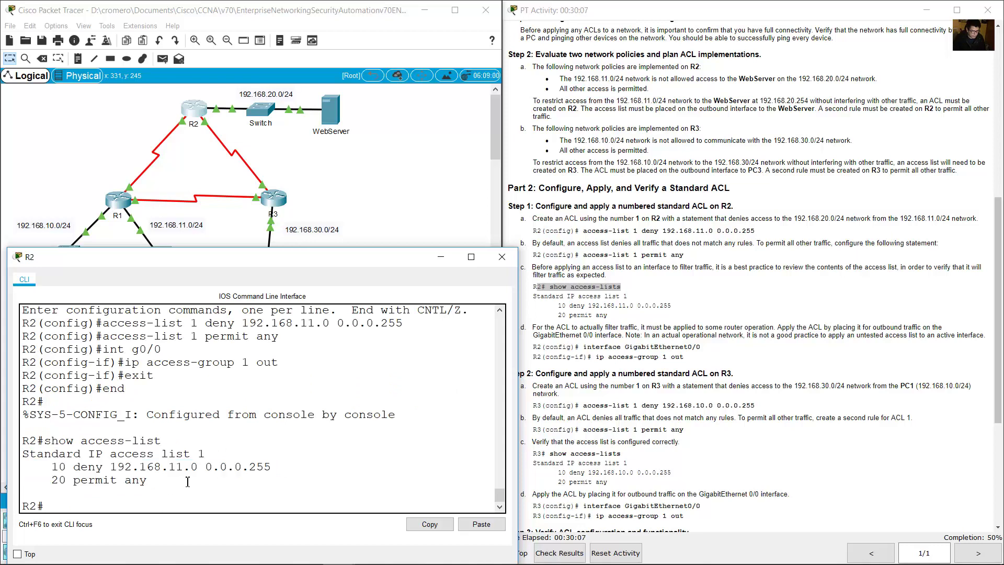
drag(173, 452, 206, 454)
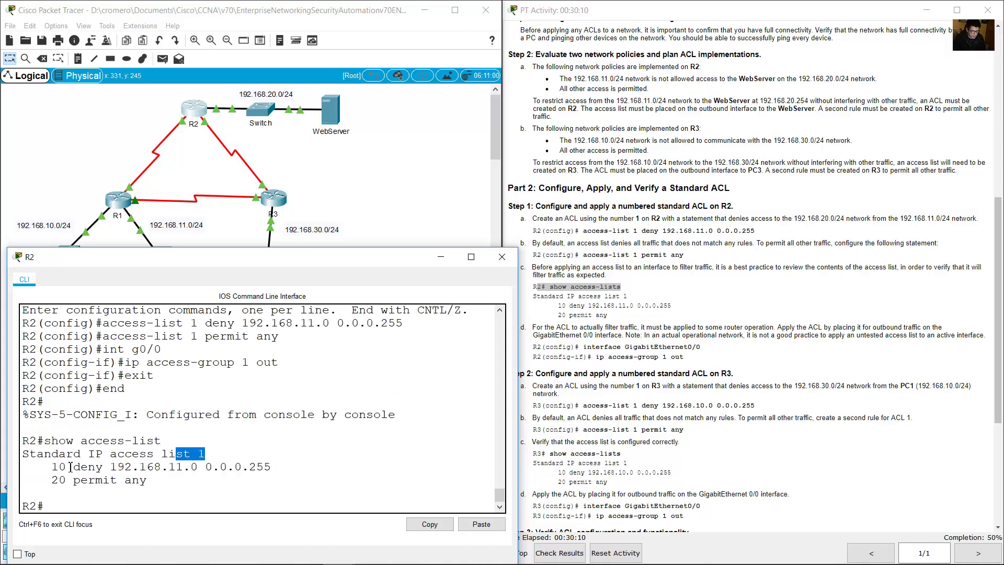
drag(66, 466, 165, 486)
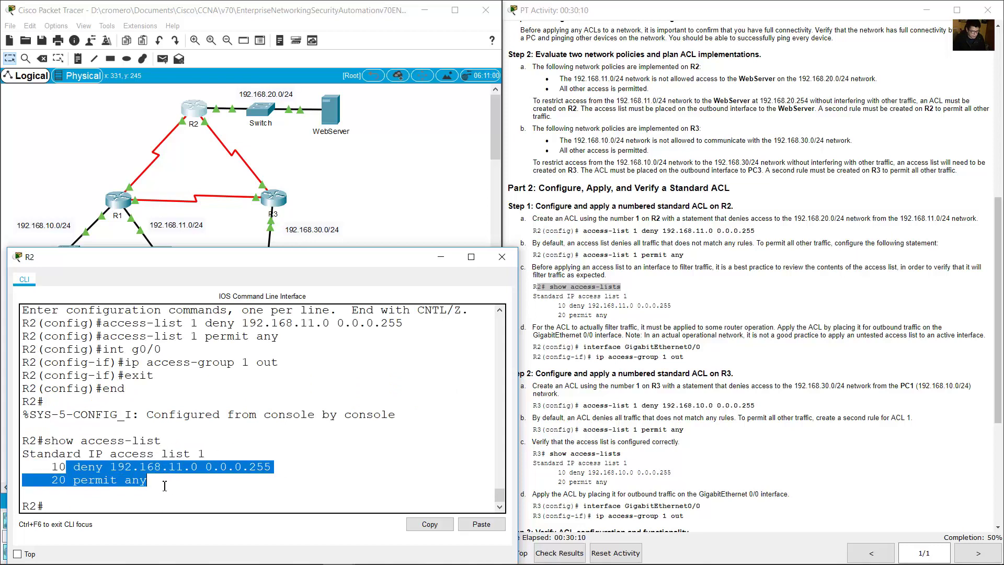
Step: Read the network policies for R3 in Part 1 and locate the 192.168.10.0/24 and 192.168.30.0/24 networks in the topology
click(748, 303)
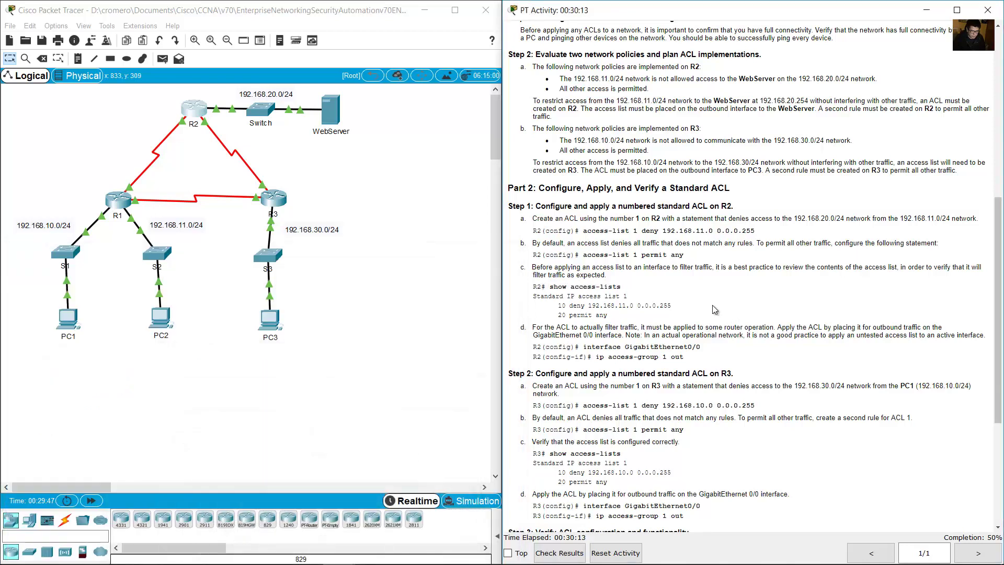
scroll(536, 162, up, 1)
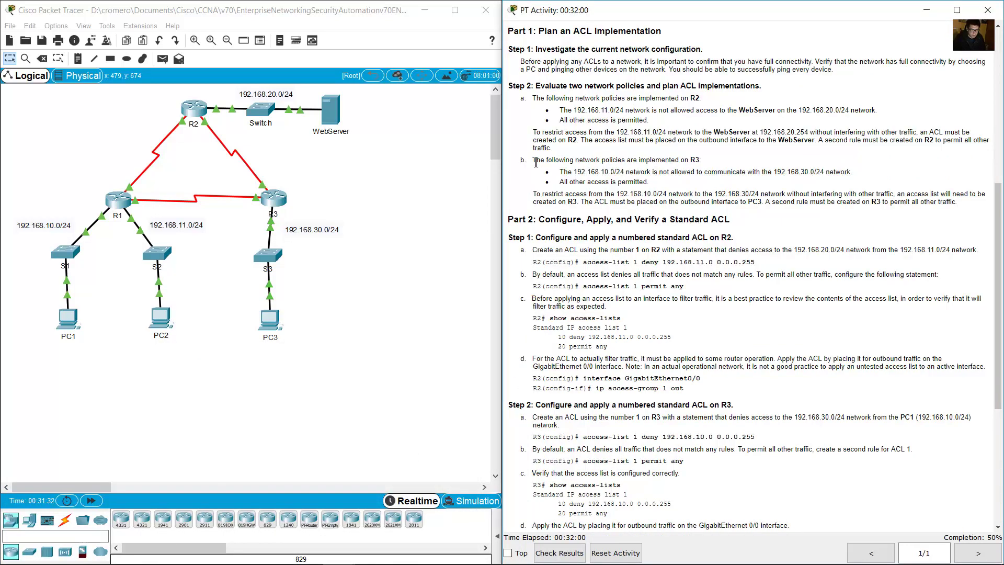
drag(537, 160, 704, 163)
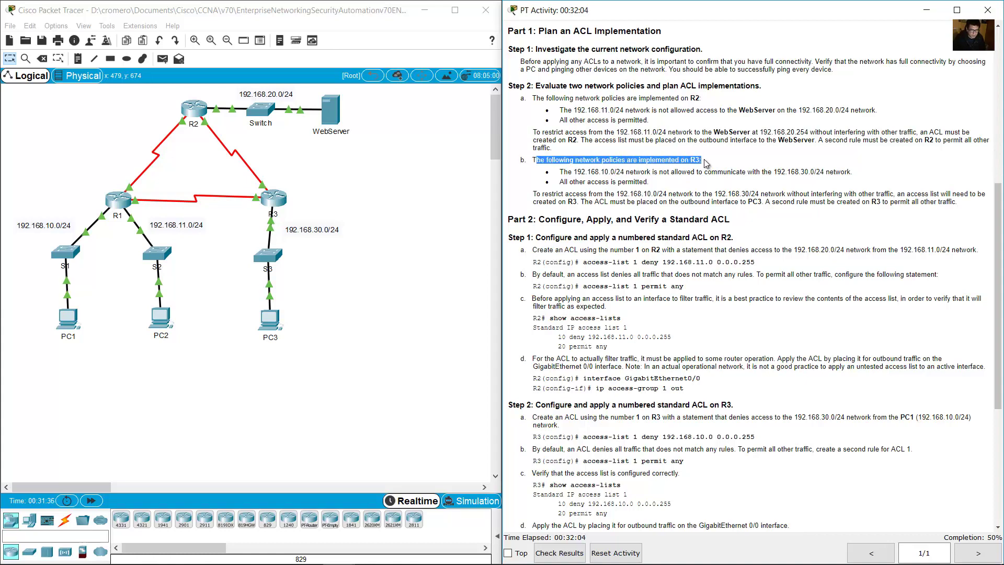
drag(328, 174, 247, 238)
drag(559, 172, 853, 171)
drag(565, 183, 657, 187)
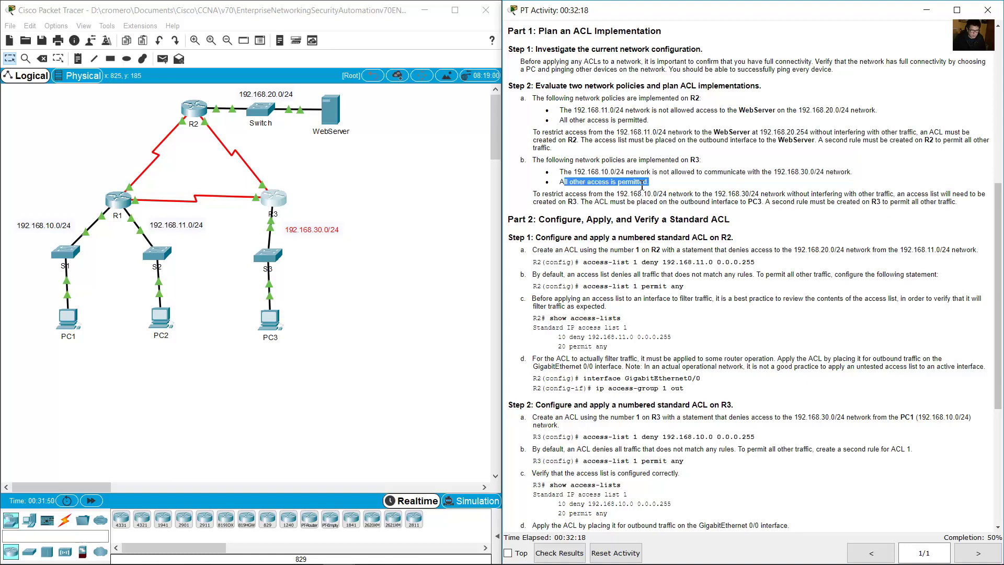
drag(567, 172, 653, 172)
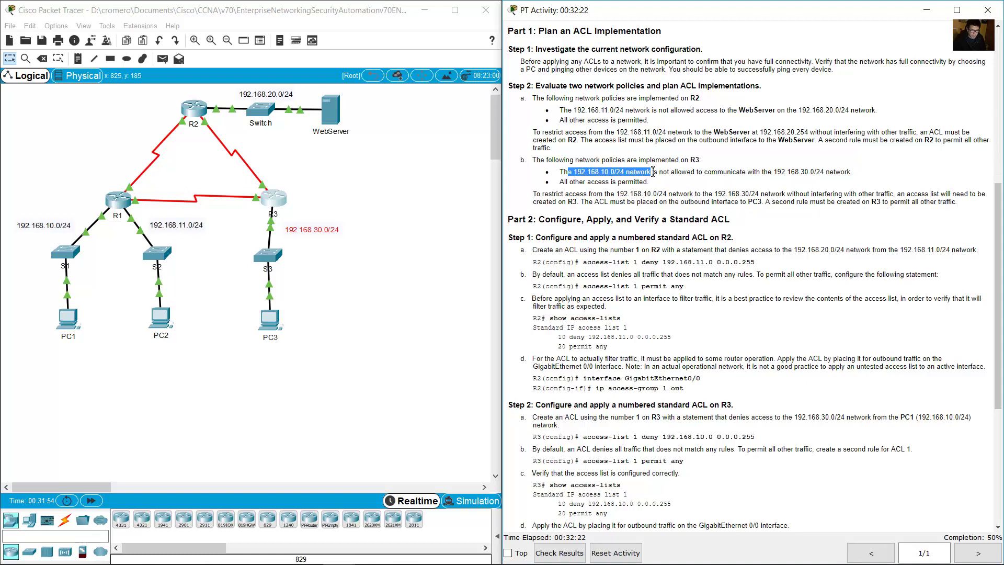
drag(773, 172, 858, 172)
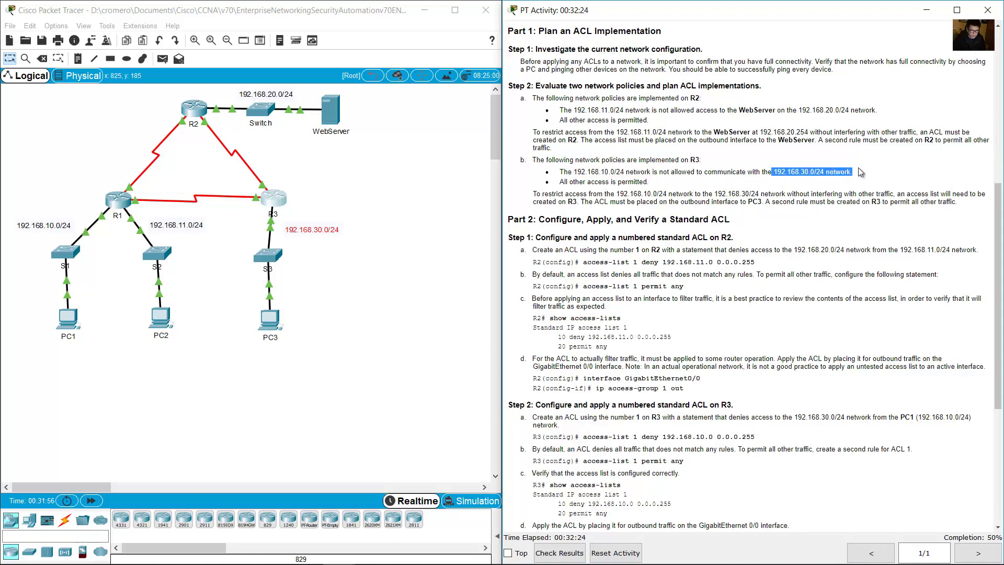
drag(97, 373, 14, 219)
drag(356, 340, 249, 222)
click(277, 363)
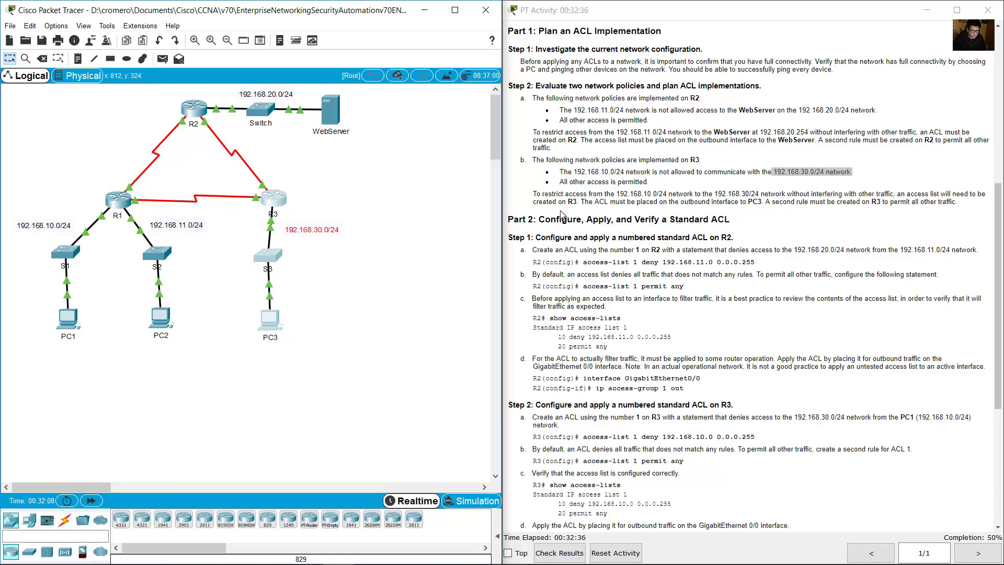
drag(536, 194, 881, 195)
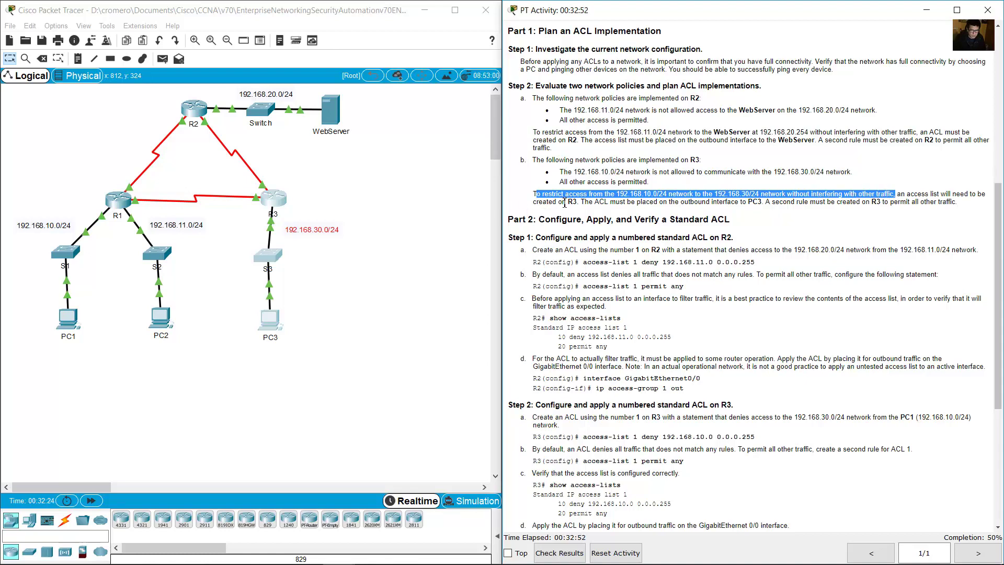
drag(562, 203, 579, 203)
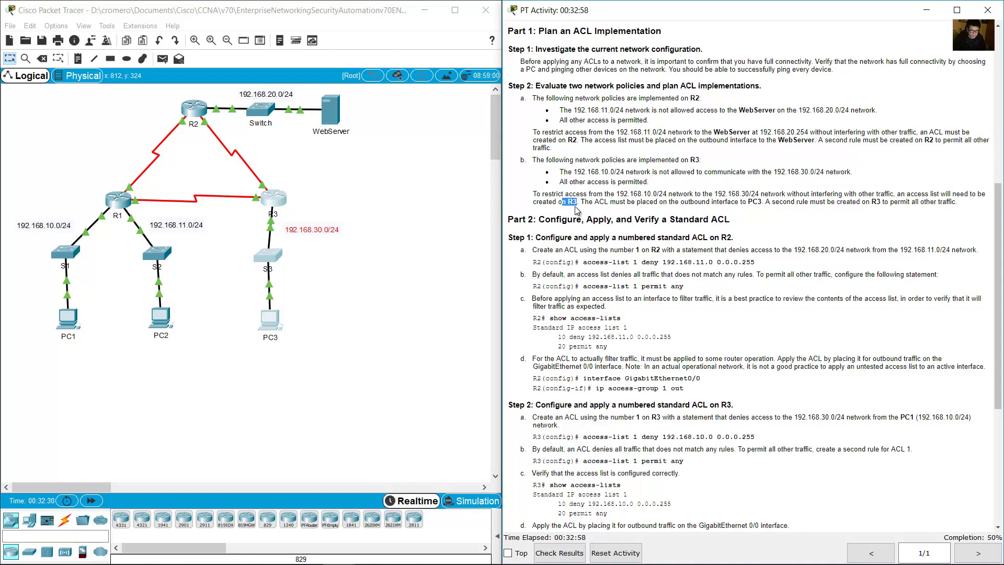
Step: Go to Part 2, Step 2 of the instructions and open R3's command line, widened and placed below the routers
scroll(770, 383, down, 6)
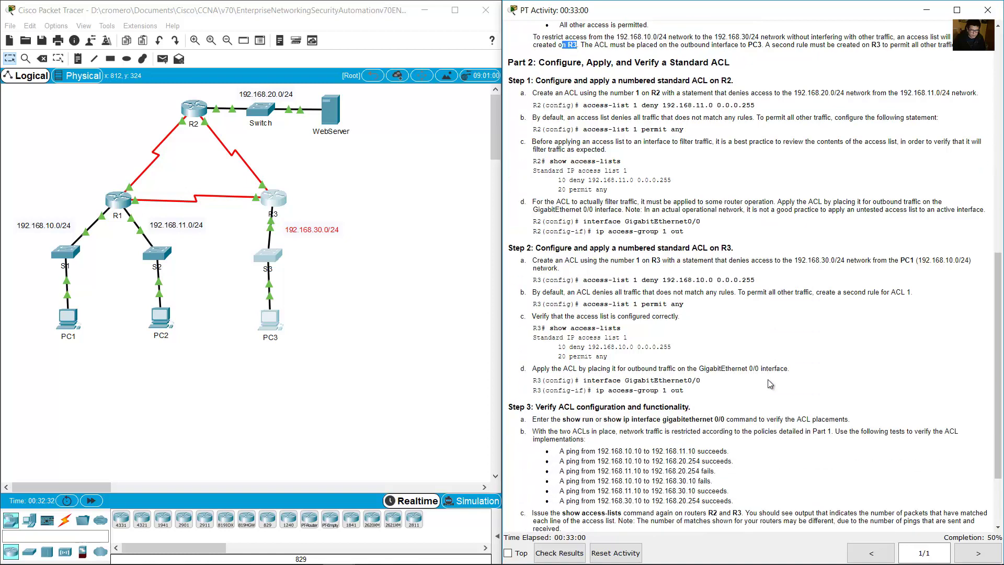
scroll(591, 239, up, 2)
drag(527, 279, 736, 283)
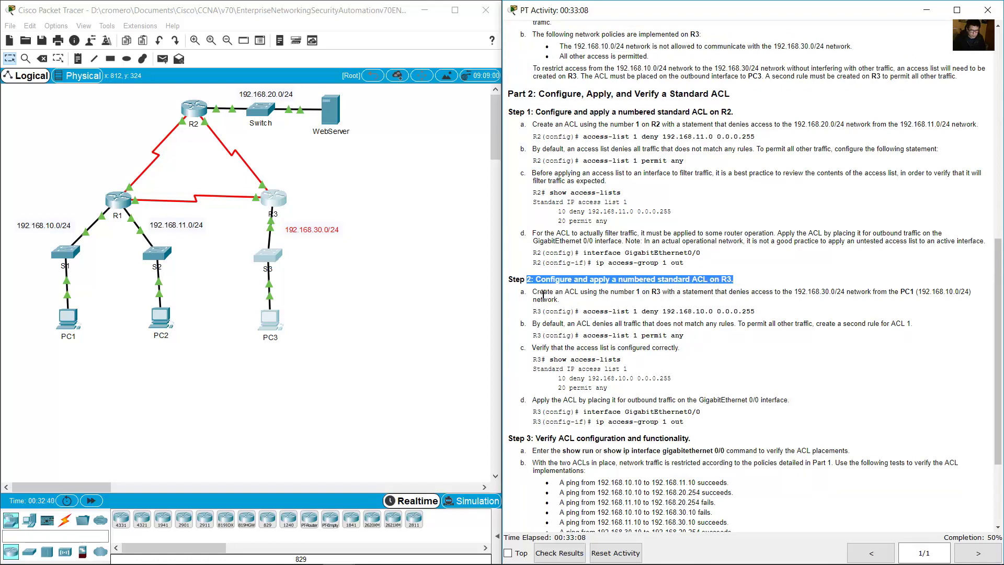
click(276, 199)
drag(505, 132, 166, 260)
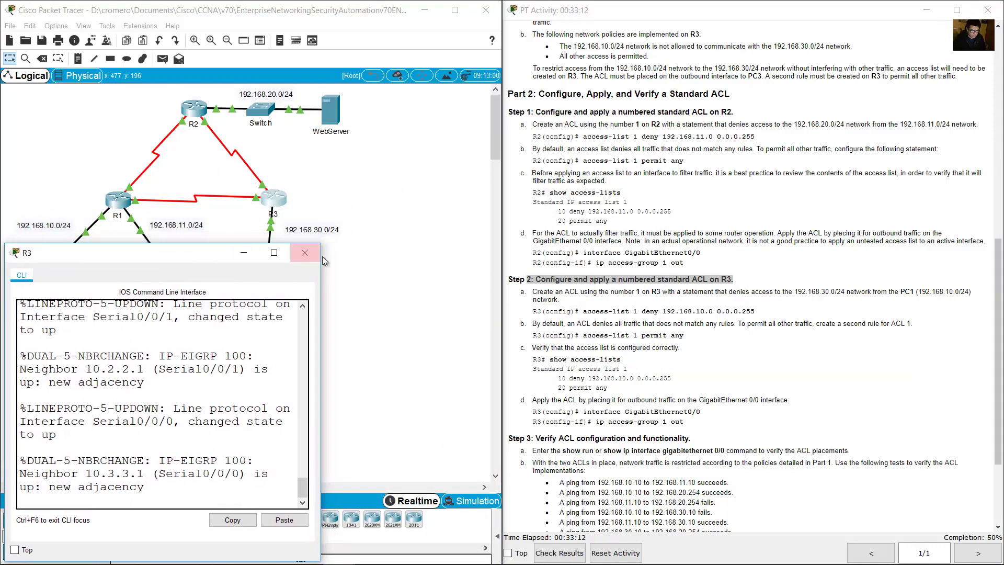
drag(321, 256, 501, 258)
Step: Enter privileged mode and global configuration mode on R3
key(Return)
text(en)
key(Return)
text(conf term)
key(Return)
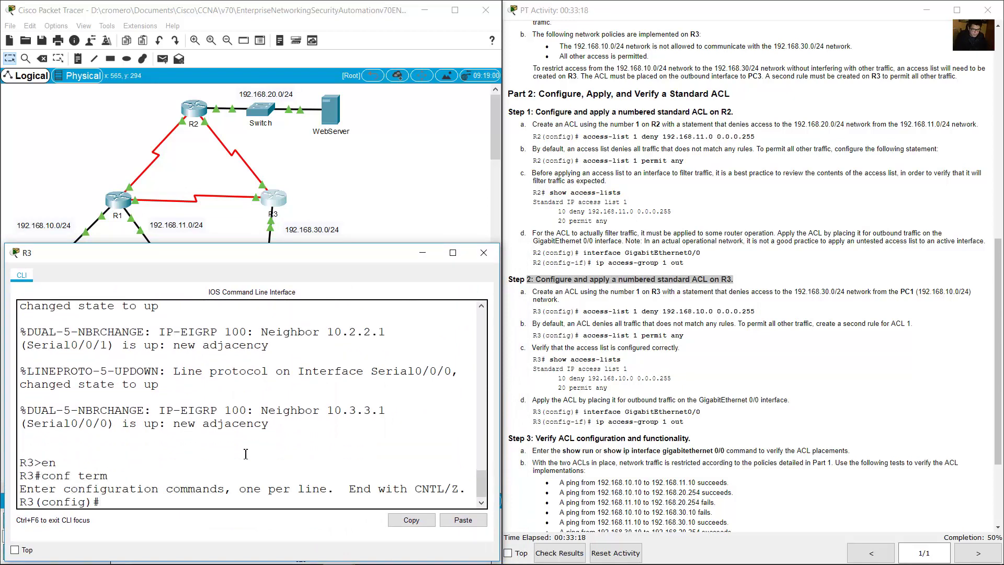
Step: Create access list 1 on R3 with a statement denying the 192.168.10.0 network with wildcard mask 0.0.0.255
drag(535, 292, 662, 289)
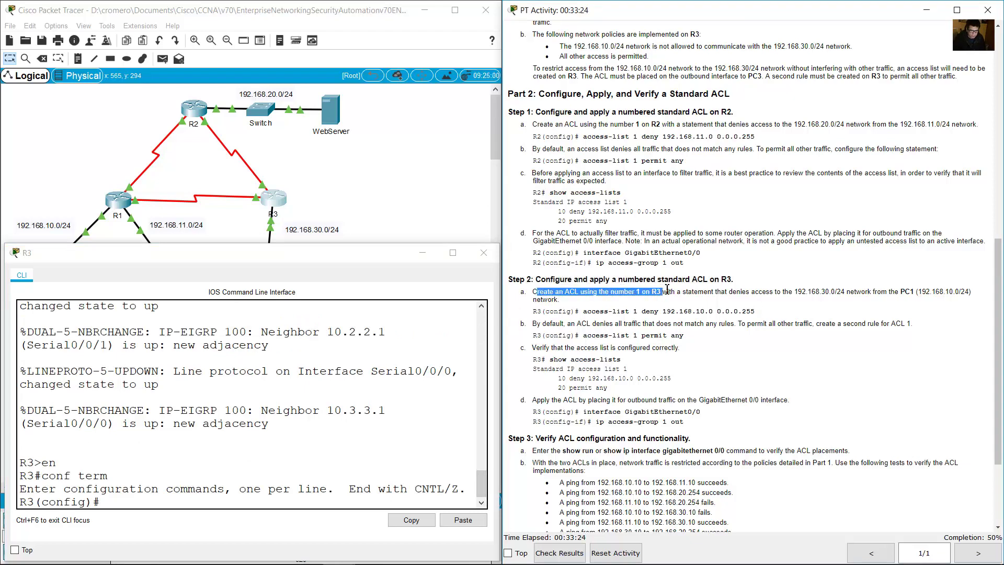
click(661, 313)
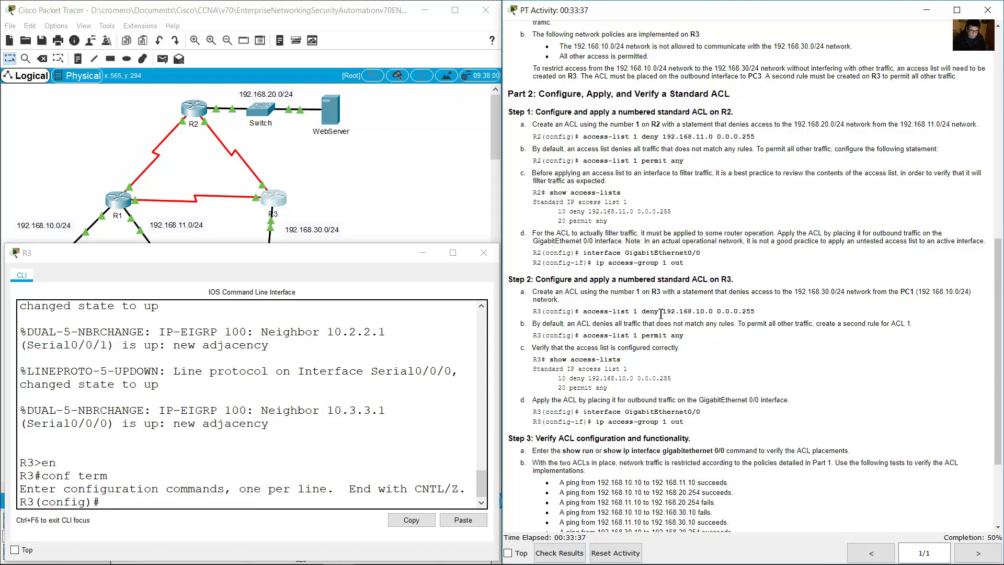
drag(590, 312, 693, 340)
click(693, 326)
click(362, 432)
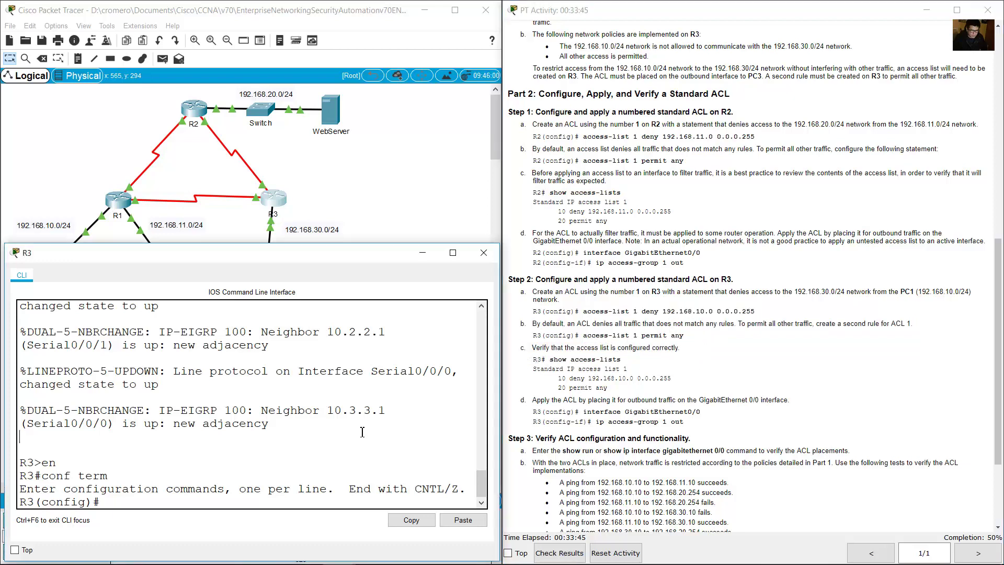
text(access-list 1)
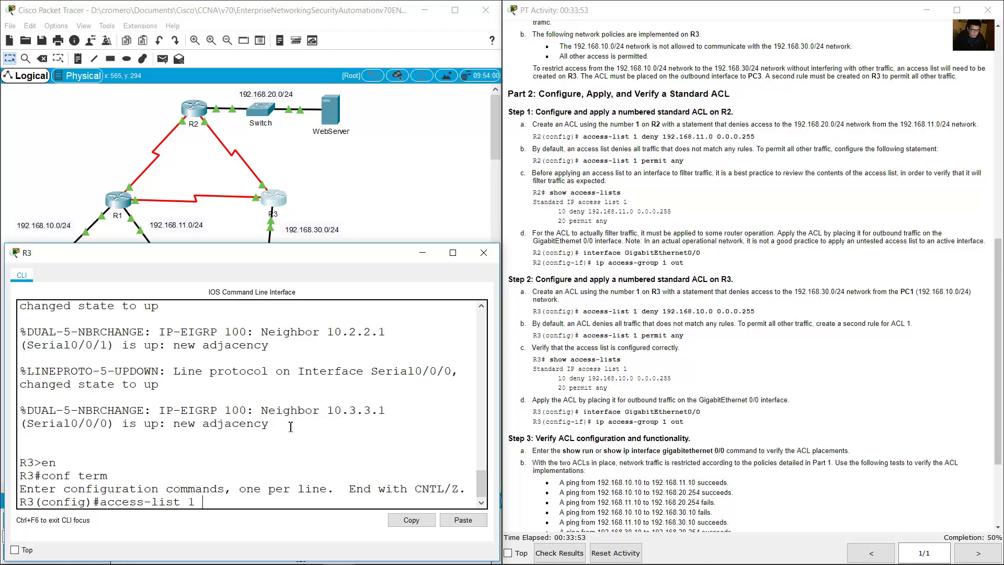
scroll(665, 95, up, 1)
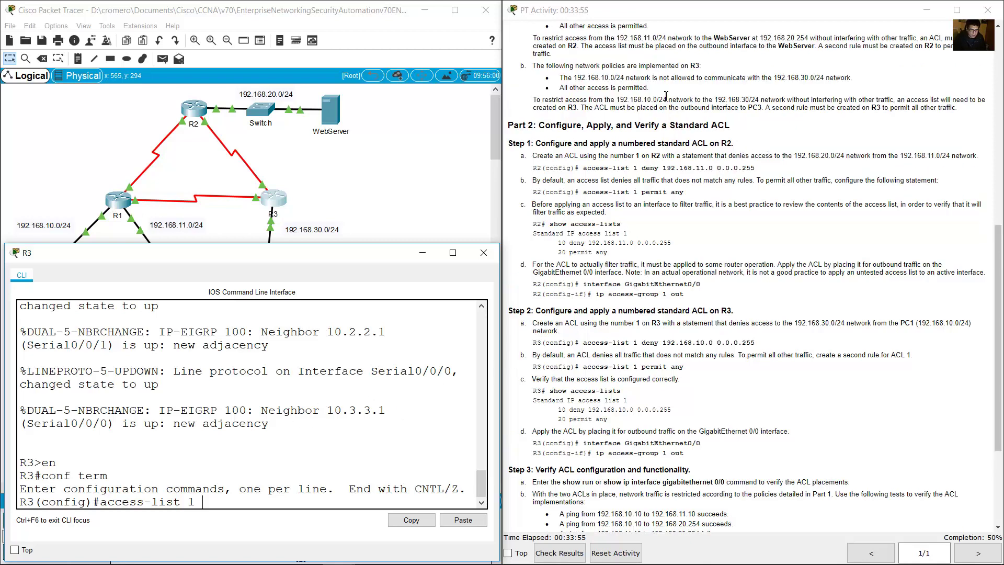
drag(574, 77, 701, 78)
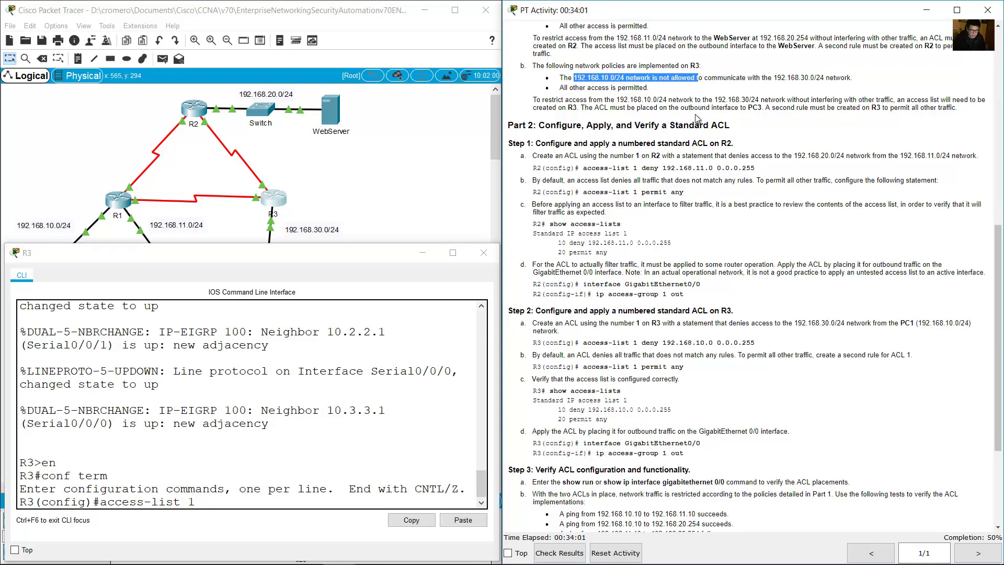
click(268, 503)
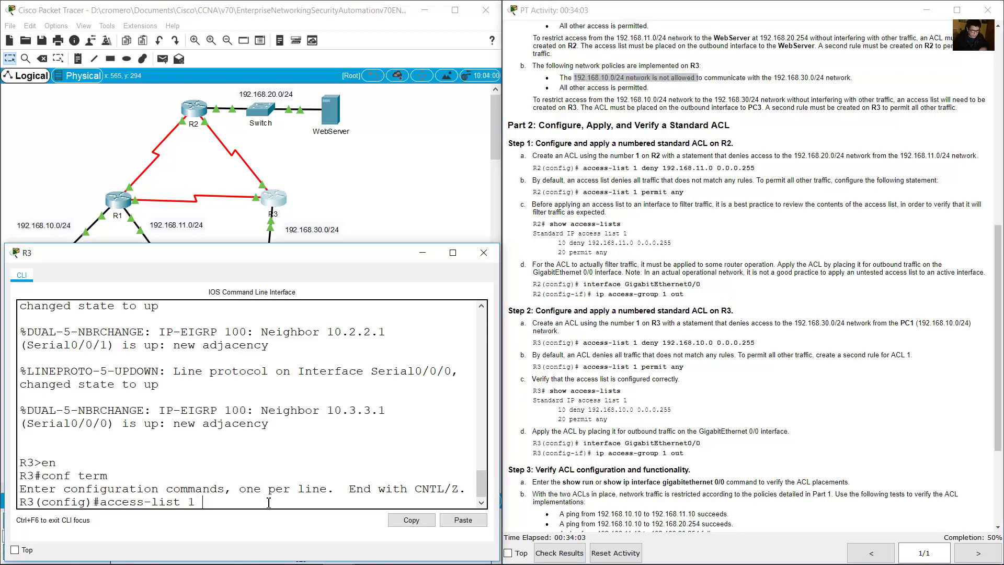
text(deny)
drag(253, 503, 94, 505)
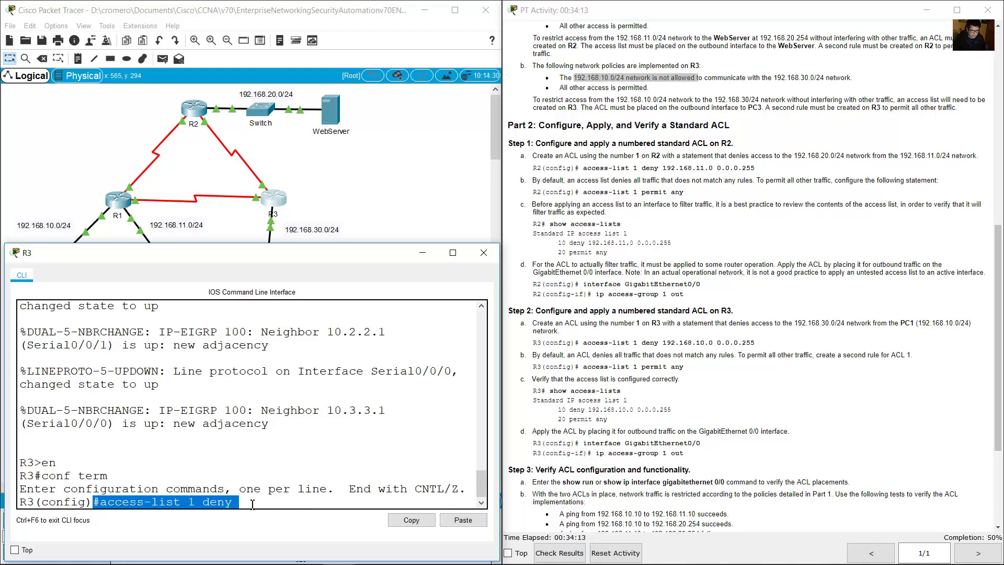
click(26, 196)
drag(101, 342, 12, 211)
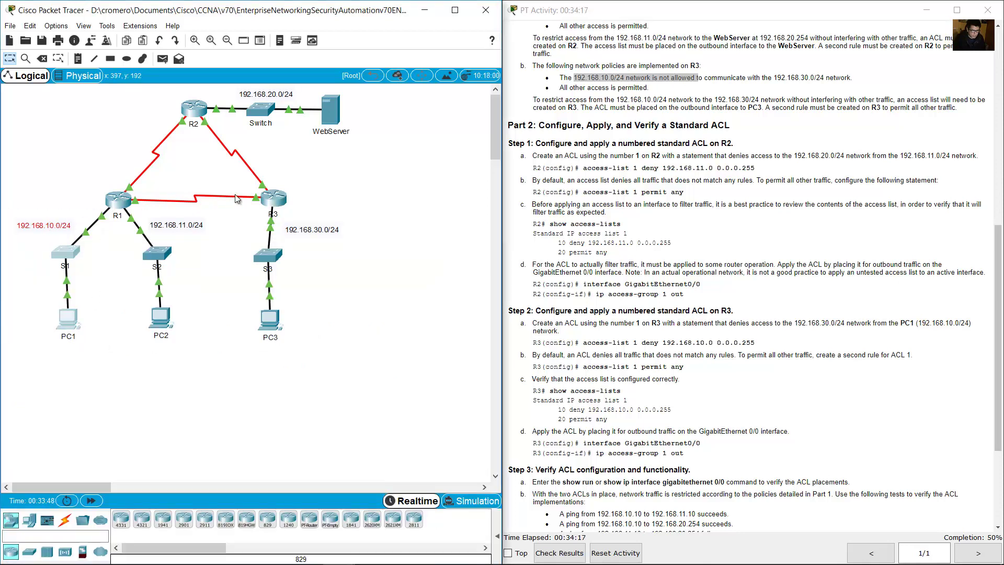
click(285, 200)
click(380, 502)
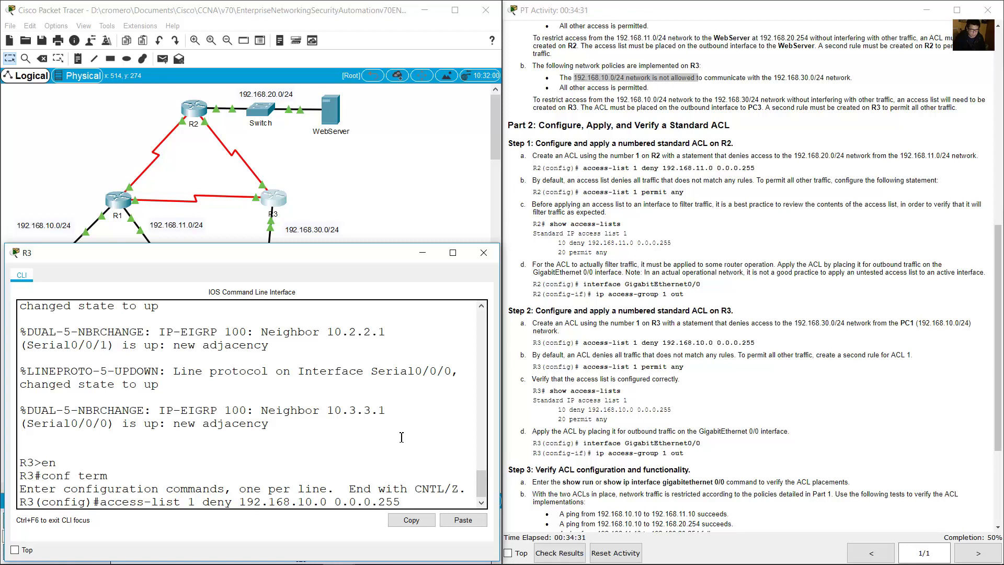
key(Return)
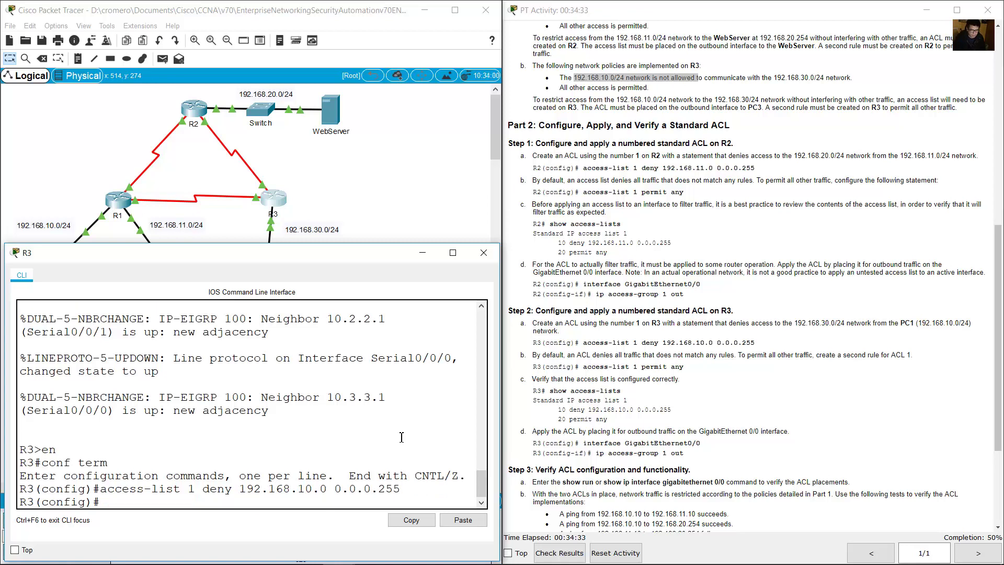
Step: Add a second statement to access list 1 on R3 that permits any other traffic
click(575, 83)
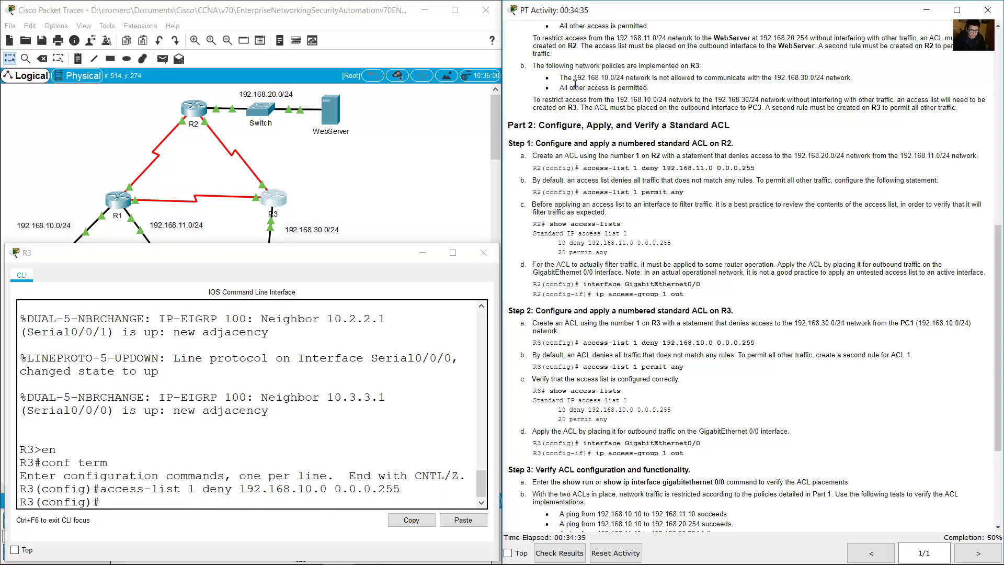
drag(568, 88, 651, 87)
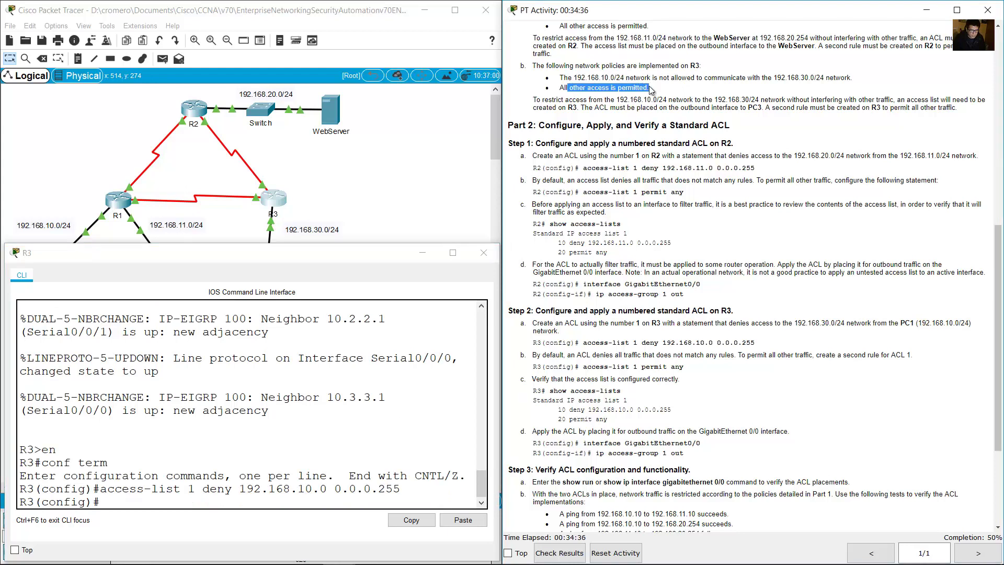
click(237, 449)
key(Up)
key(BackSpace)
key(BackSpace)
key(BackSpace)
key(BackSpace)
key(BackSpace)
key(BackSpace)
key(BackSpace)
key(BackSpace)
key(BackSpace)
key(BackSpace)
key(BackSpace)
key(BackSpace)
key(BackSpace)
key(BackSpace)
key(BackSpace)
key(BackSpace)
key(BackSpace)
key(BackSpace)
key(BackSpace)
key(BackSpace)
text(permit any)
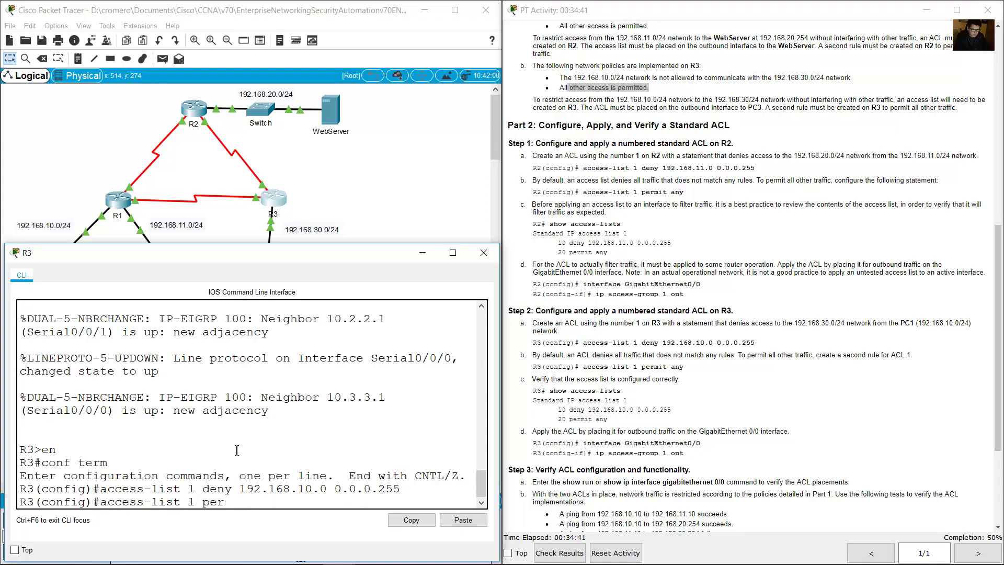
key(Return)
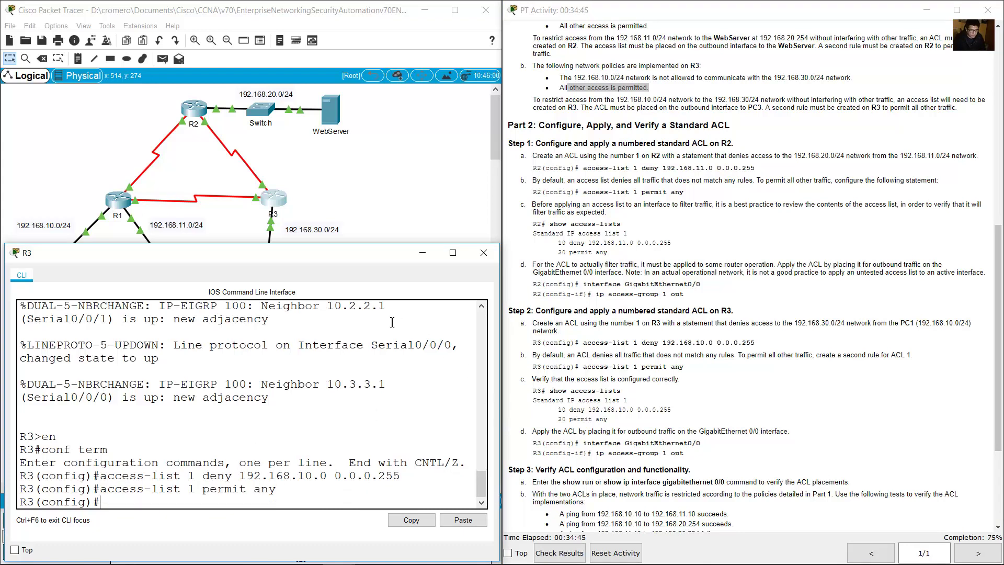
click(384, 195)
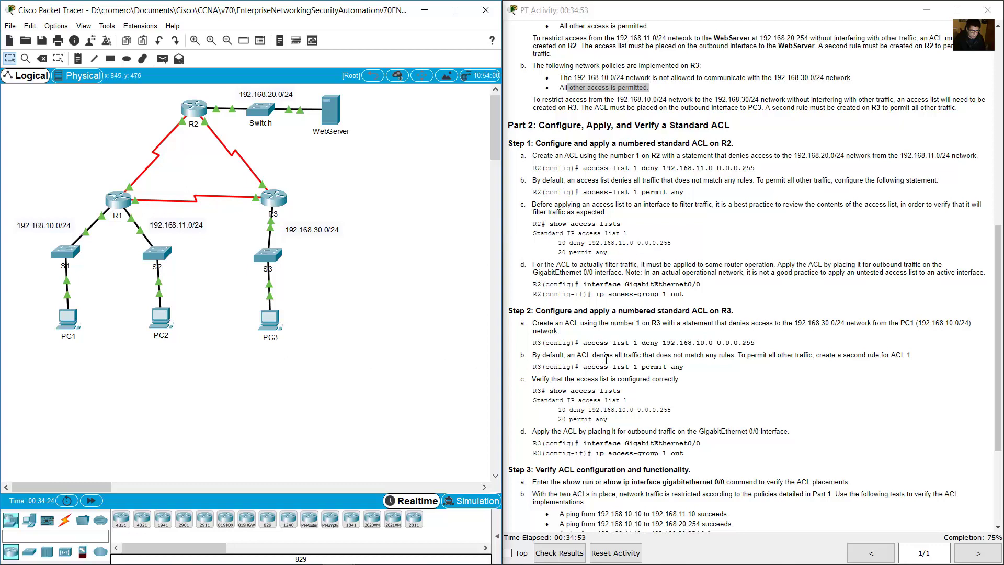
Step: Switch to Paint with the captured topology and draw an orange route from PC1 through R1, R2 and R3 to PC3, with arrowheads
drag(105, 400, 6, 230)
drag(358, 395, 242, 238)
click(444, 332)
key(alt+Tab)
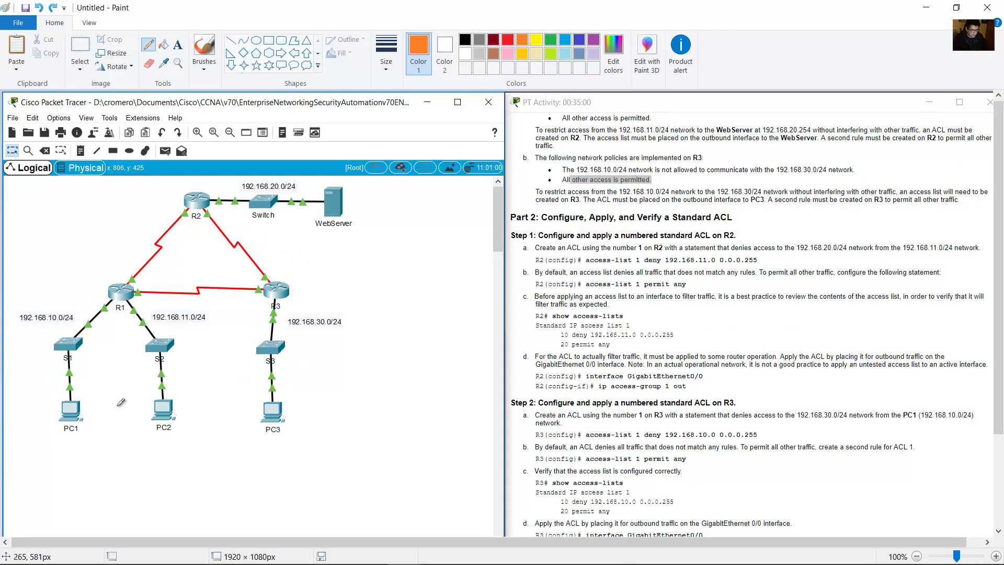
mouse_move(54, 426)
mouse_down()
mouse_move(49, 350)
mouse_move(60, 329)
mouse_move(163, 226)
mouse_move(207, 209)
mouse_move(299, 293)
mouse_move(283, 335)
mouse_move(292, 403)
mouse_up()
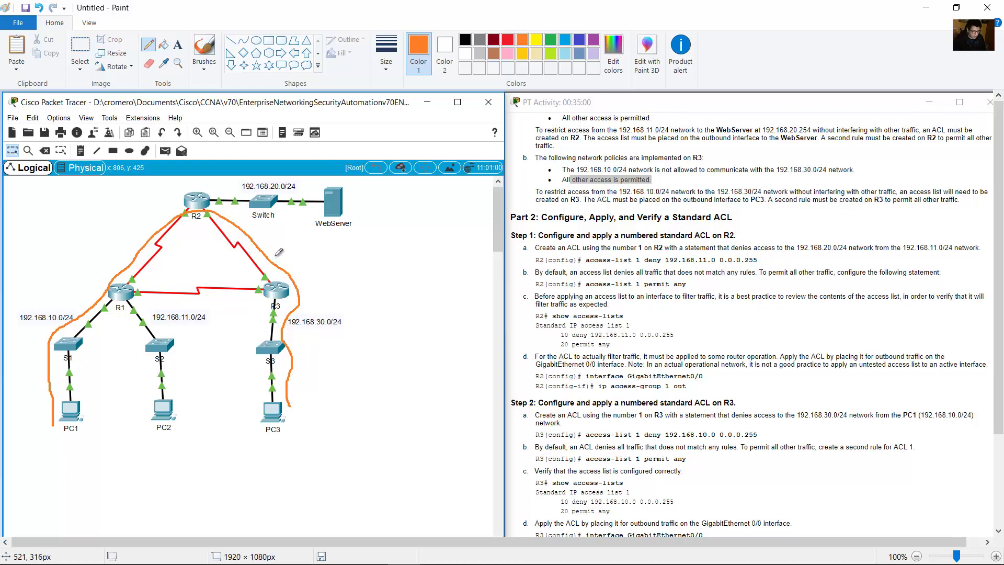
drag(271, 250, 264, 261)
drag(287, 328, 279, 339)
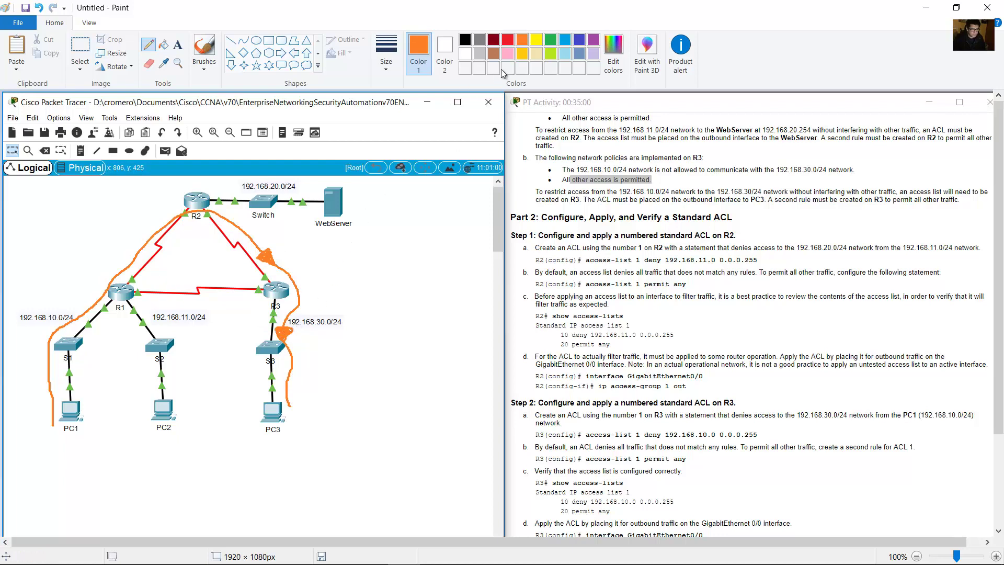
Step: Draw a second, indigo route from PC1 through R1 directly to R3 and PC3, with arrowheads marking the direction
click(578, 40)
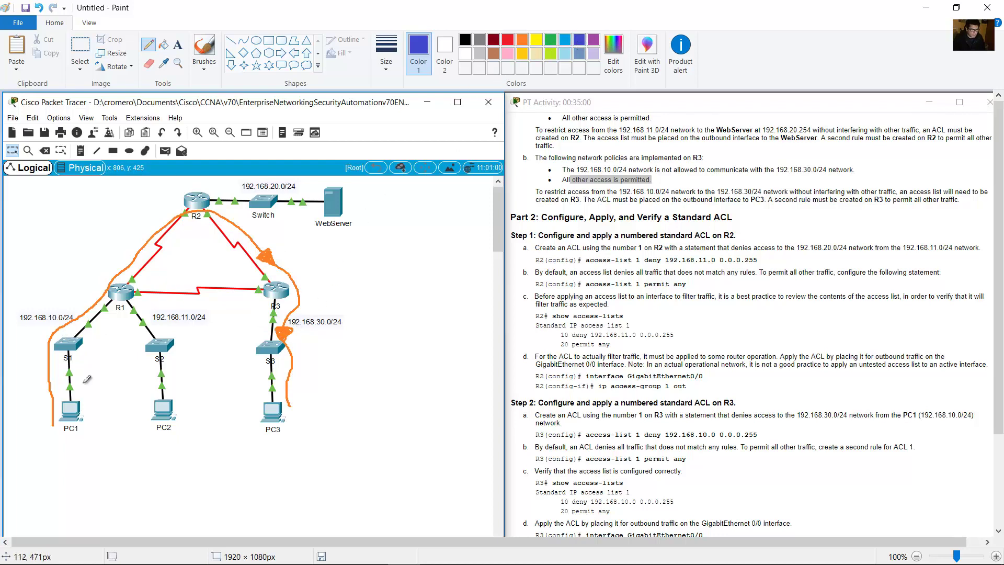
mouse_move(84, 419)
mouse_down()
mouse_move(79, 369)
mouse_move(95, 337)
mouse_move(141, 302)
mouse_move(183, 298)
mouse_move(257, 300)
mouse_move(247, 350)
mouse_move(257, 406)
mouse_up()
mouse_move(242, 329)
mouse_down()
mouse_move(256, 328)
mouse_move(251, 341)
mouse_up()
drag(230, 292, 241, 302)
Step: Enlarge the drawing to 200% to examine both routes into R3, and return to Packet Tracer
click(178, 62)
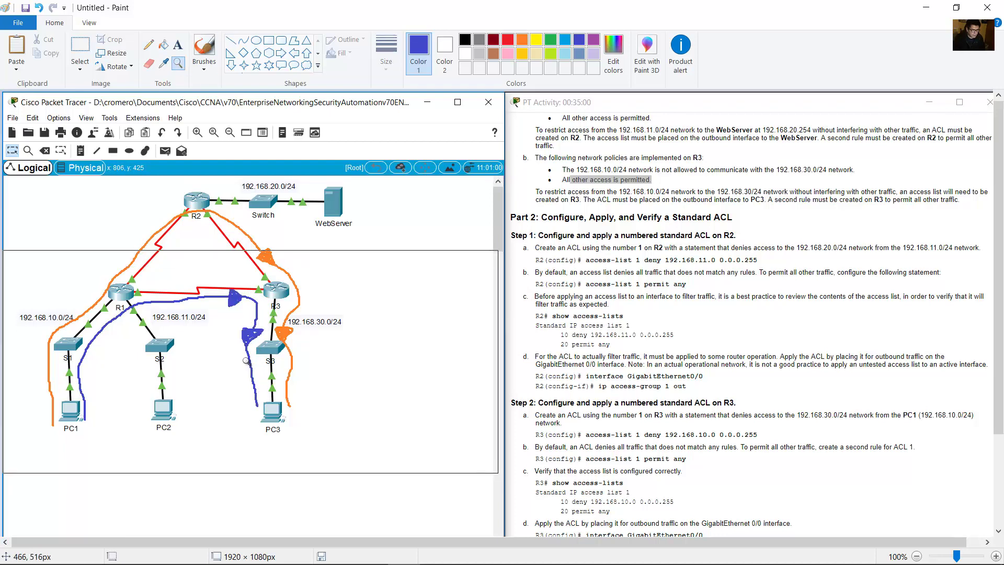
click(246, 338)
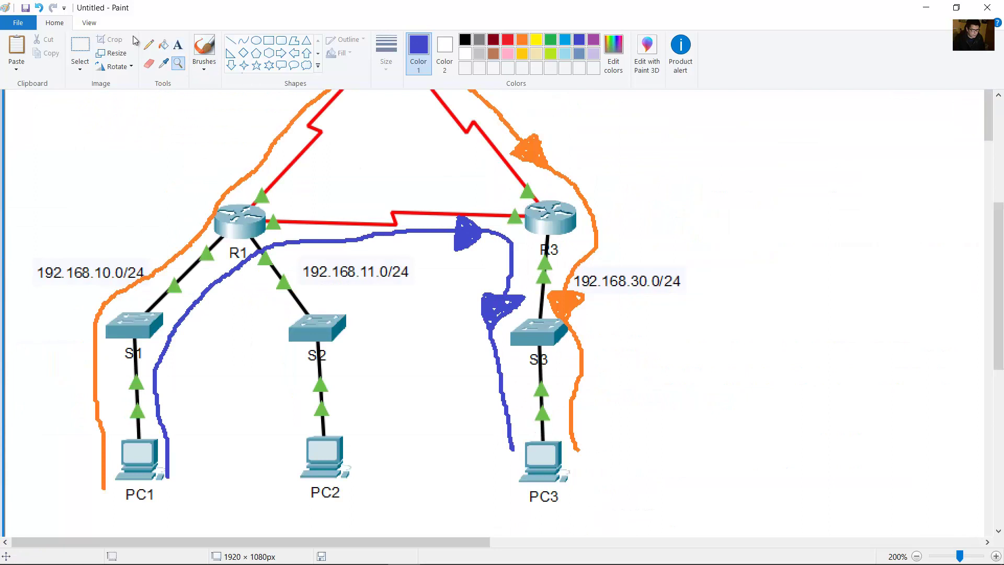
key(Escape)
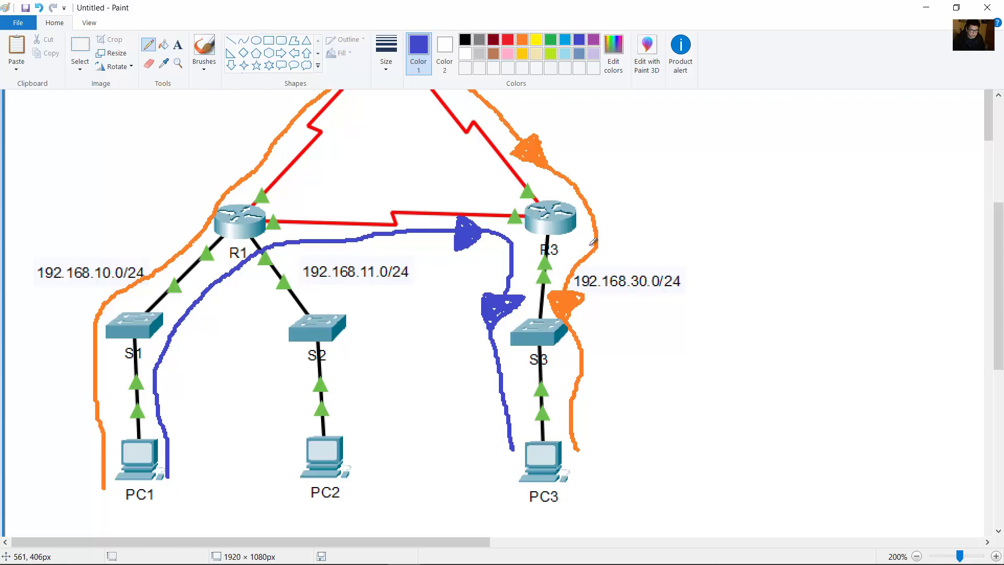
click(926, 9)
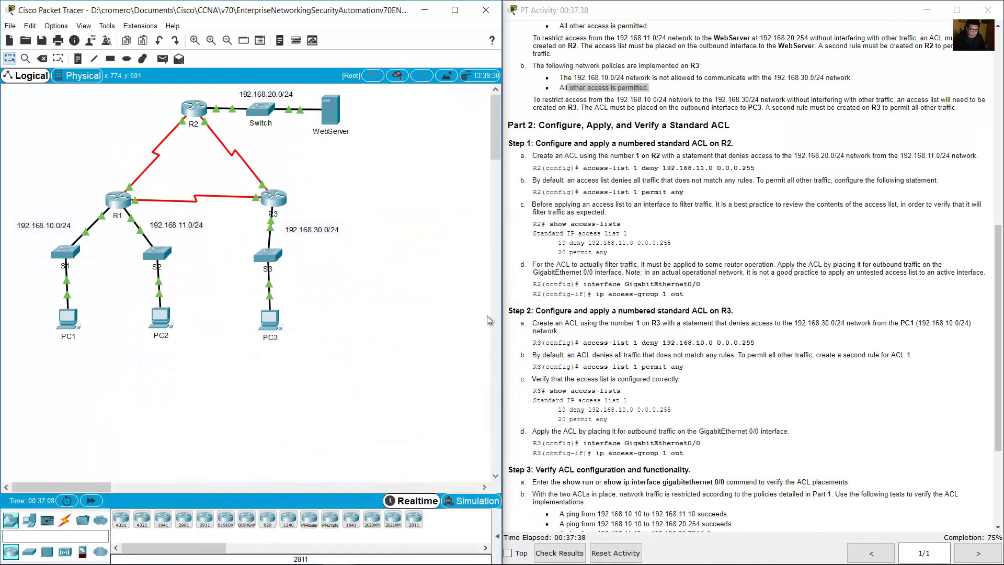
Step: Apply access list 1 to outbound traffic on R3's GigabitEthernet 0/0 interface and exit interface configuration
click(275, 207)
text(int g0/0)
key(Return)
text(ip access-group)
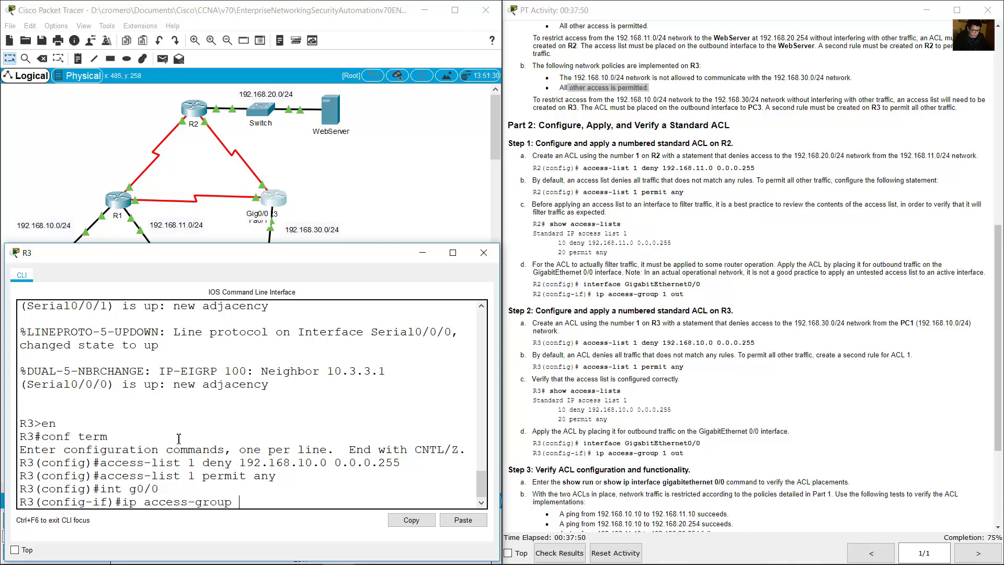
text(1 out)
key(Return)
text(exit)
key(Return)
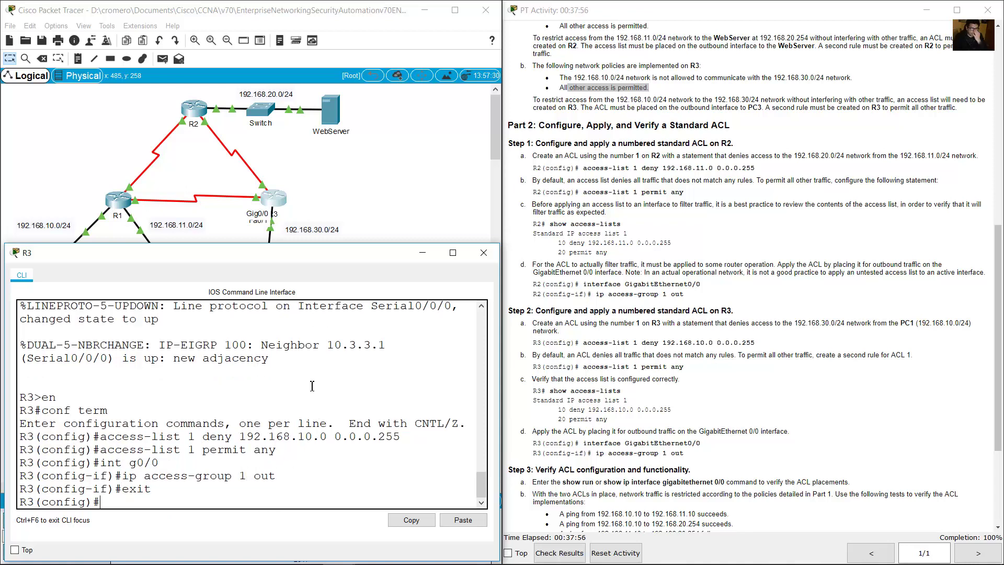
Step: Leave configuration mode on R3 and show its access lists to compare the statements with Step 2c of the instructions
click(638, 322)
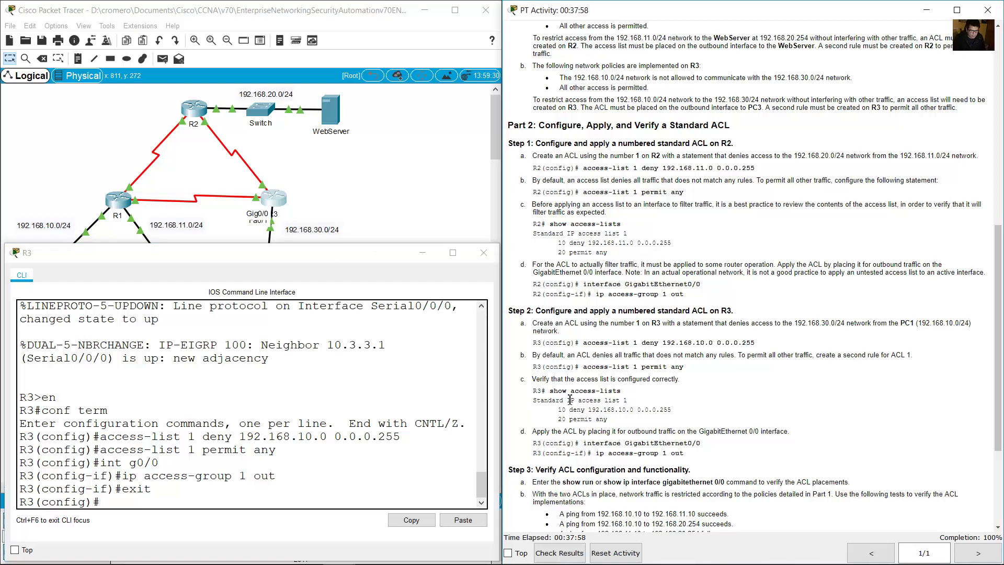
drag(537, 392, 664, 421)
click(226, 491)
text(en)
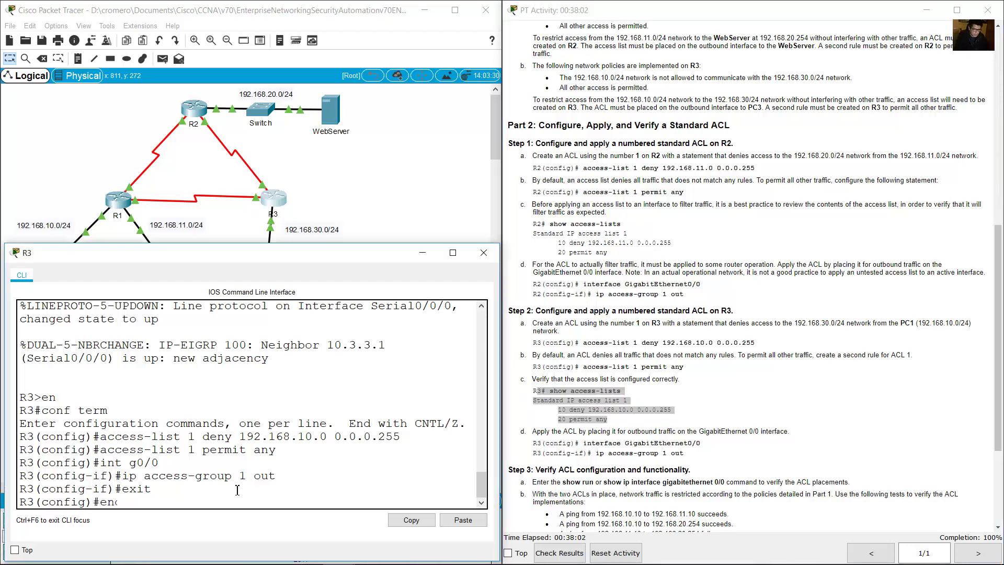
text(d)
key(Return)
text(show access-list)
key(Return)
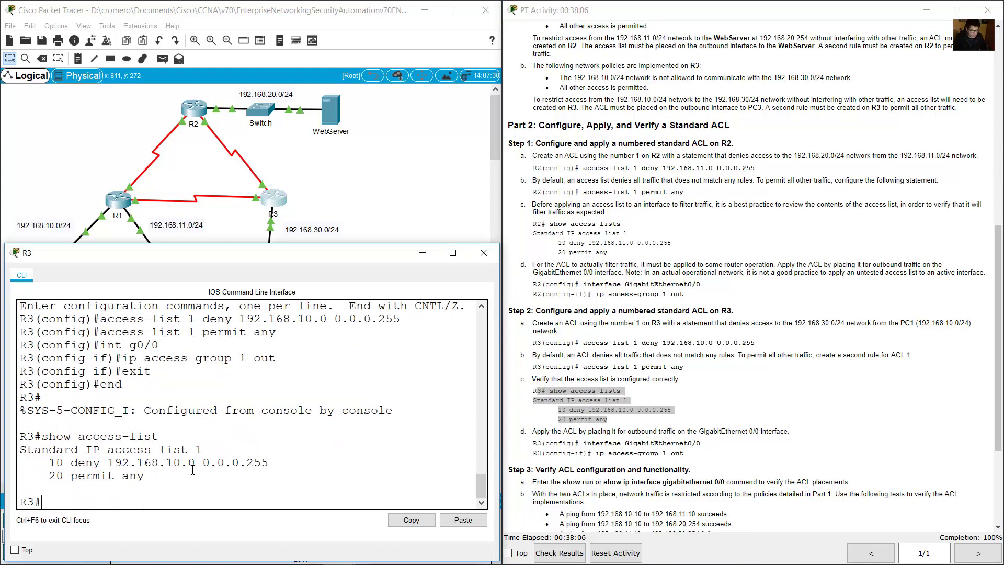
drag(46, 452, 162, 482)
click(335, 508)
Step: Go to Part 2, Step 3 of the instructions and highlight the commands for verifying the ACL placements
click(713, 423)
scroll(696, 397, down, 5)
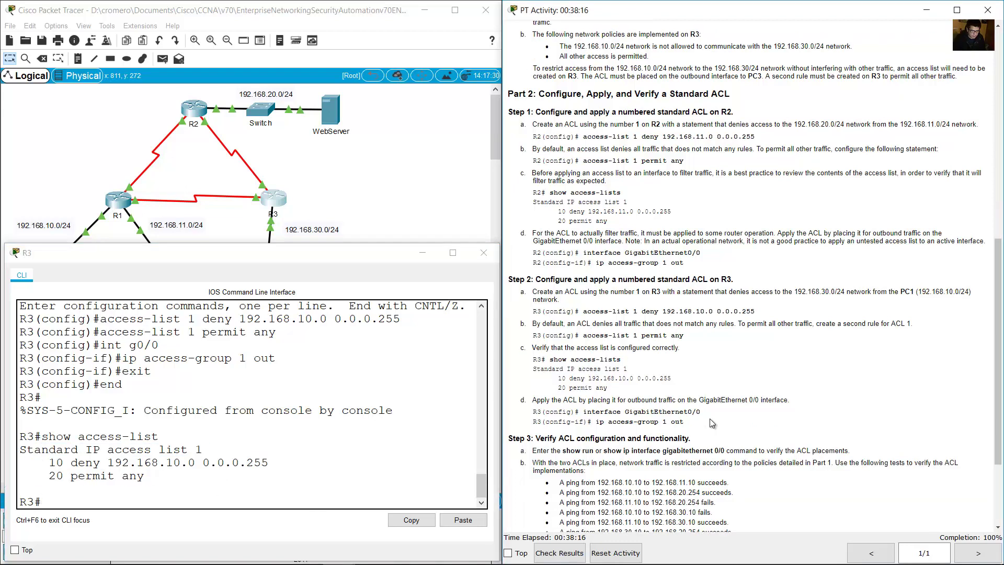
drag(539, 308, 615, 312)
drag(538, 319, 724, 316)
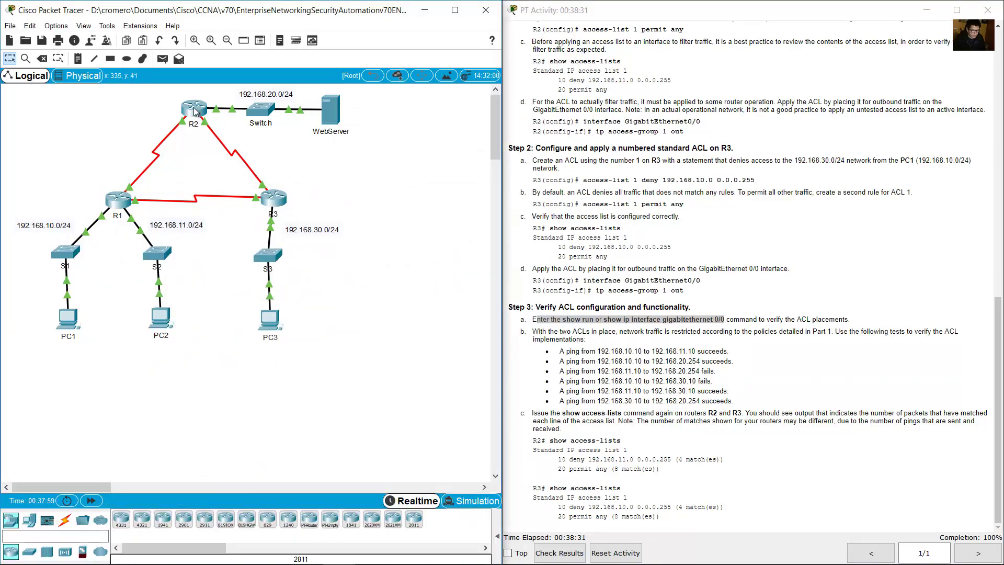
Step: Show R2's running configuration and examine the access group set on GigabitEthernet0/0
click(194, 109)
text(show )
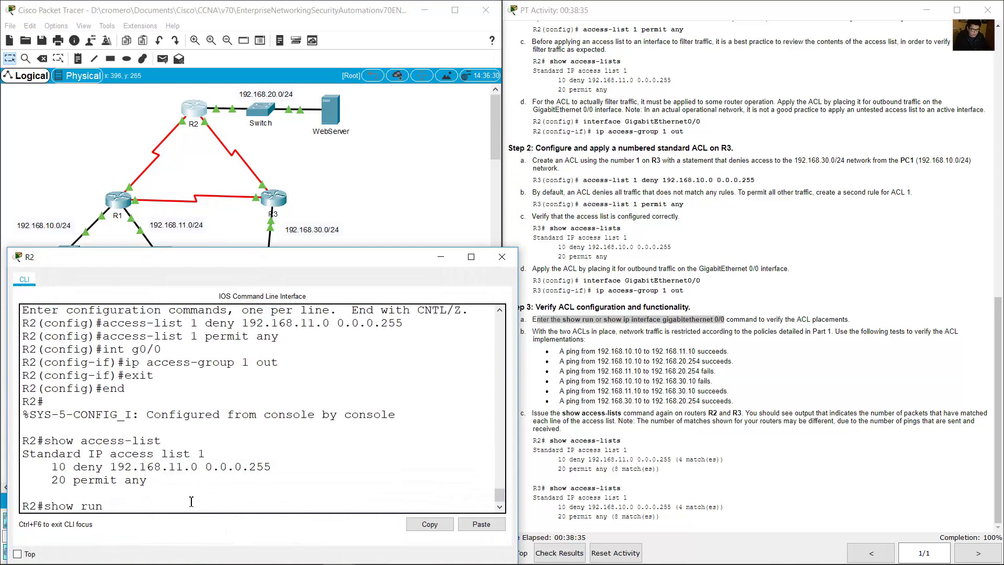
text(run)
key(Return)
key(space)
key(space)
scroll(260, 443, up, 4)
scroll(260, 443, up, 4)
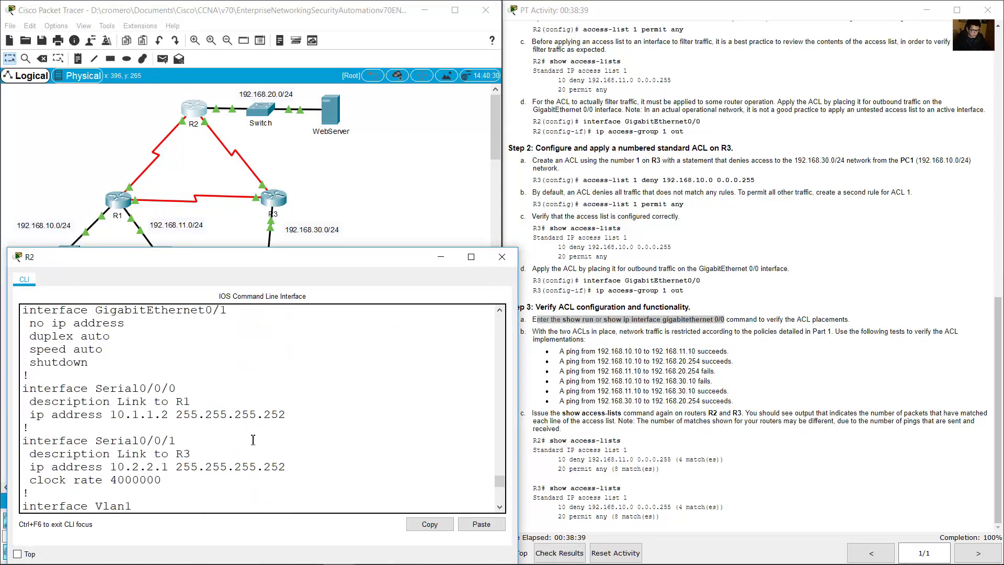
scroll(250, 433, up, 3)
drag(42, 382, 184, 384)
drag(226, 356, 36, 357)
Step: Examine the access list 1 statements in R2's running configuration
key(ctrl+c)
scroll(259, 435, up, 5)
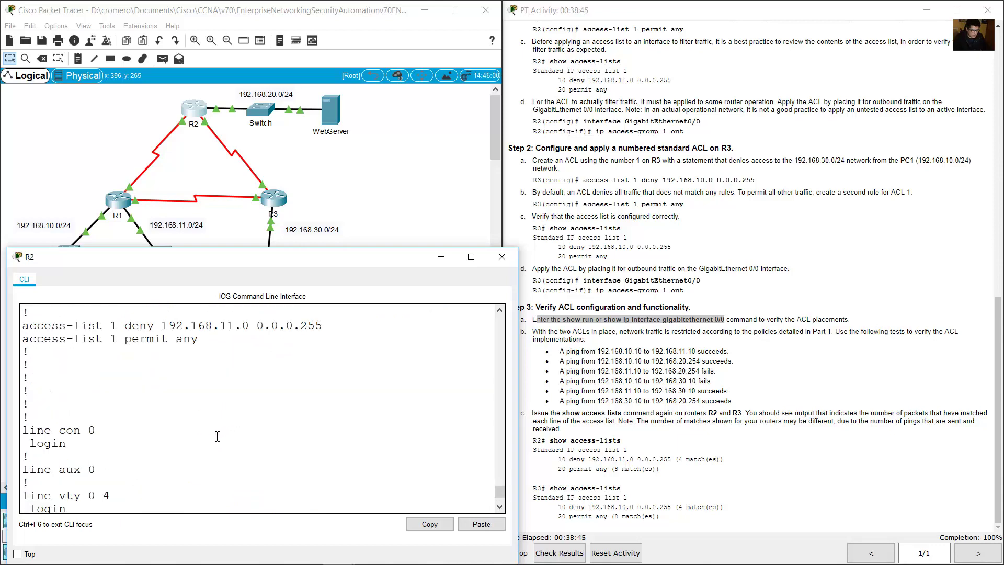
drag(29, 419, 210, 442)
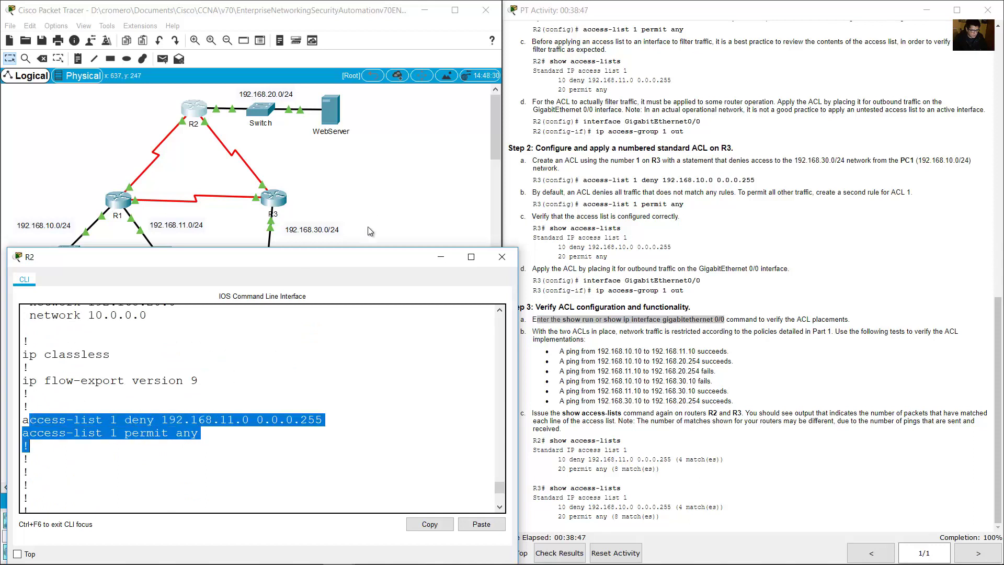
click(322, 452)
Step: Show the IP details of interface g0/0 on R2 and examine its outgoing and inbound access list settings
scroll(314, 455, down, 5)
text(show ip interface g0/0)
key(Return)
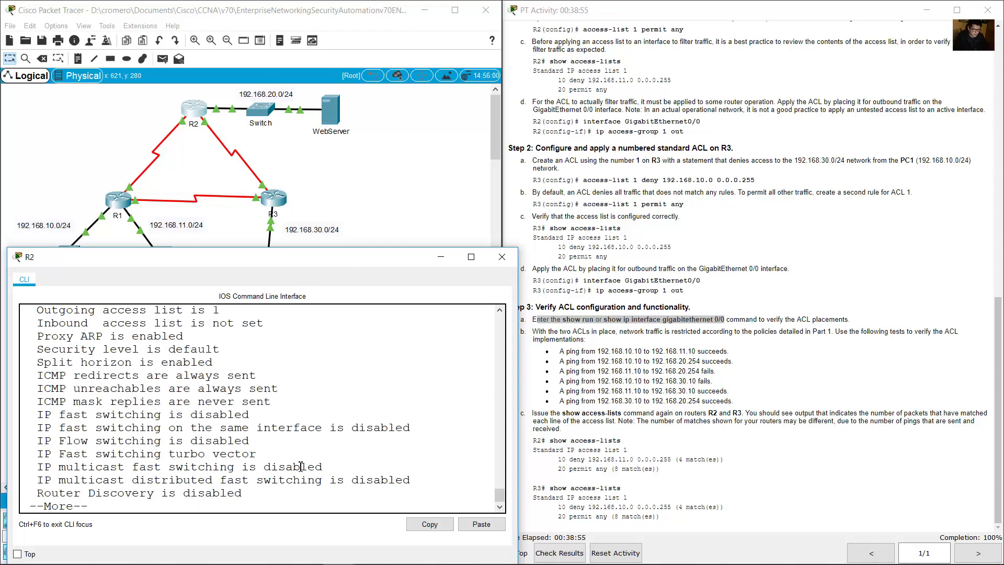
scroll(143, 449, up, 4)
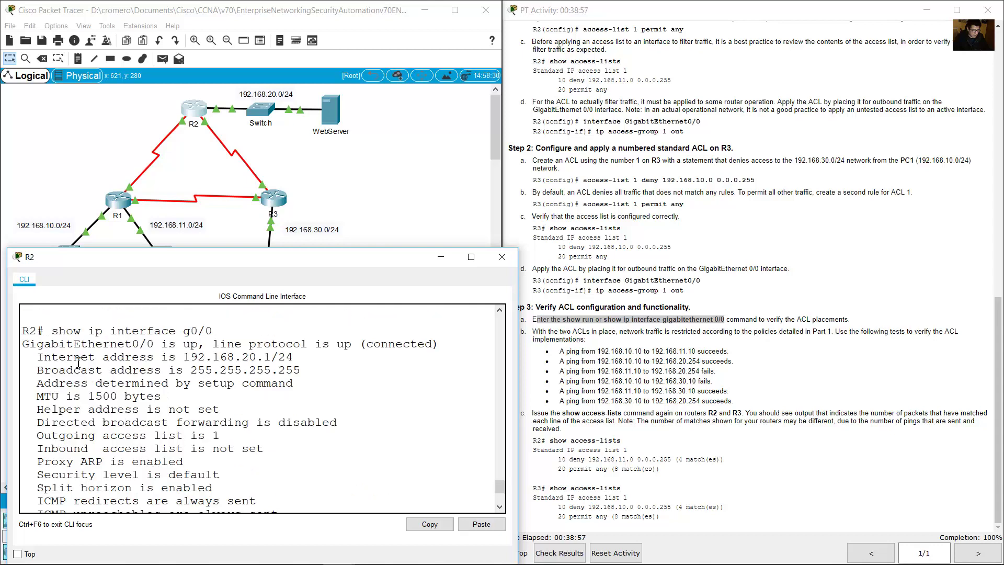
drag(47, 343, 154, 345)
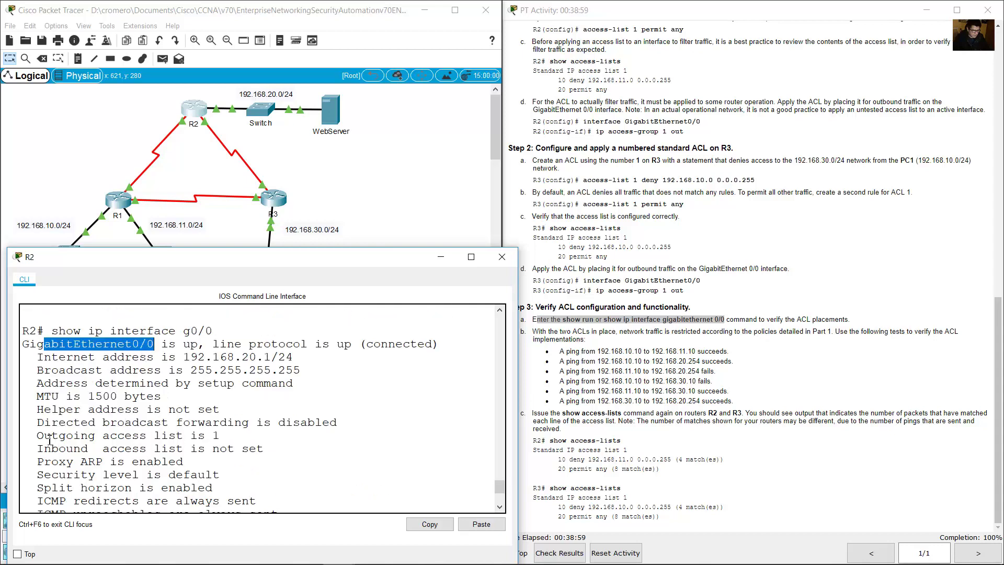
drag(39, 441, 228, 442)
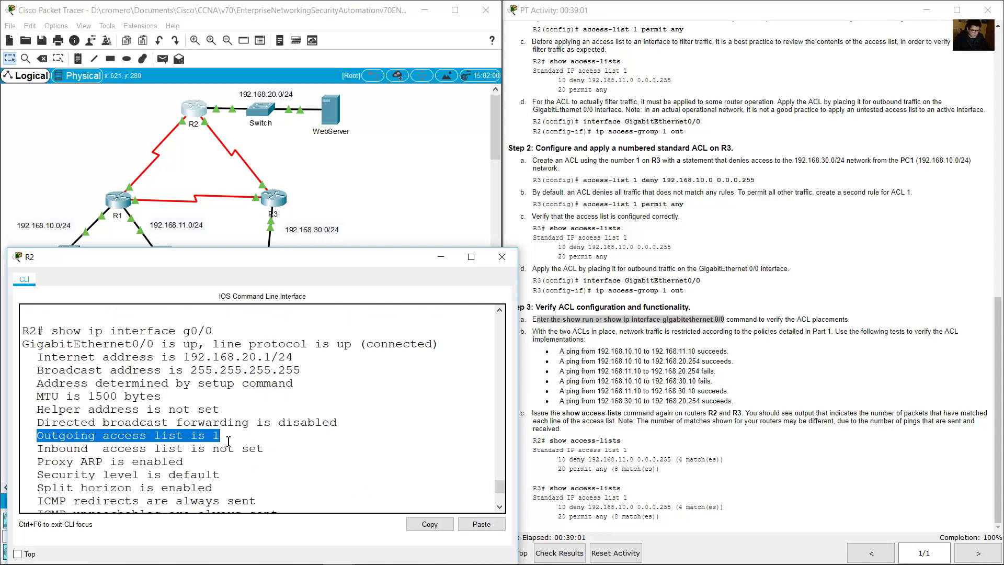
click(239, 441)
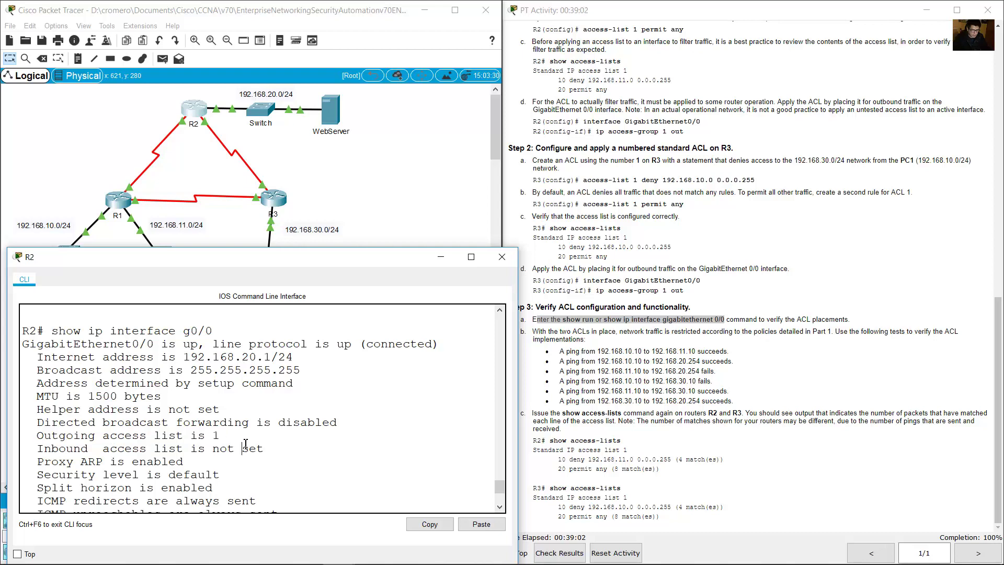
Step: Show R3's running configuration and examine the access group set on GigabitEthernet0/0
click(391, 190)
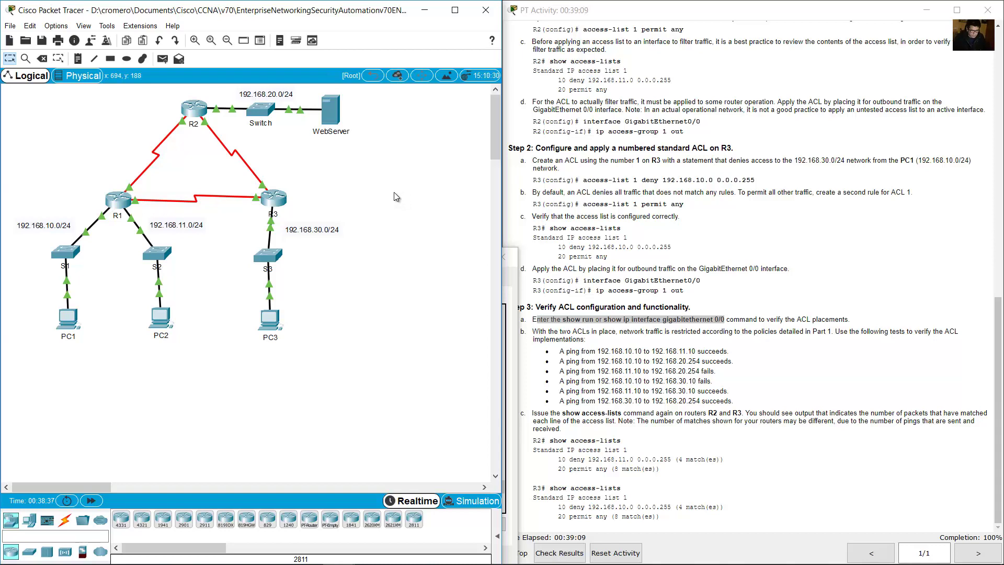
click(273, 198)
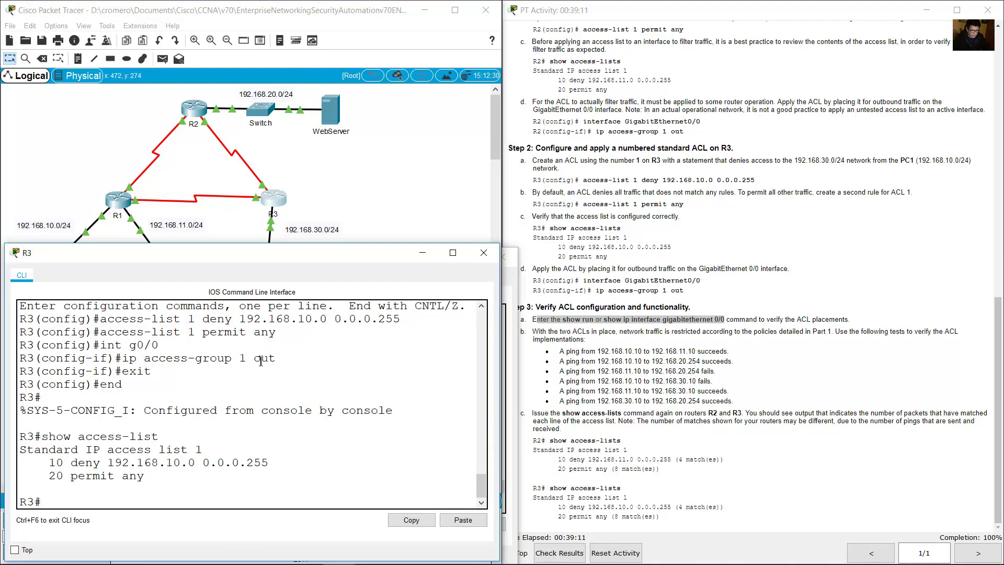
text(show run)
key(Return)
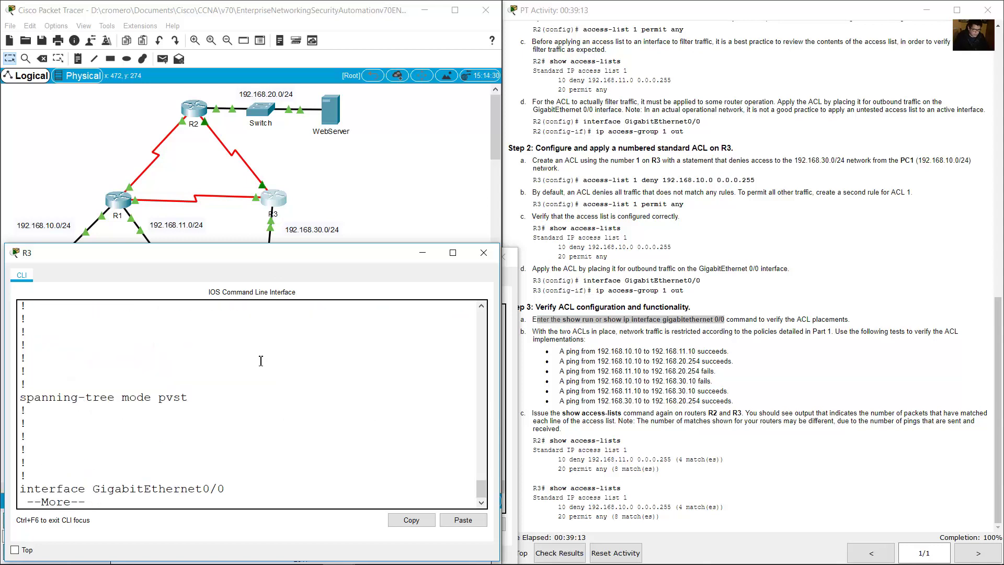
key(space)
scroll(143, 392, up, 3)
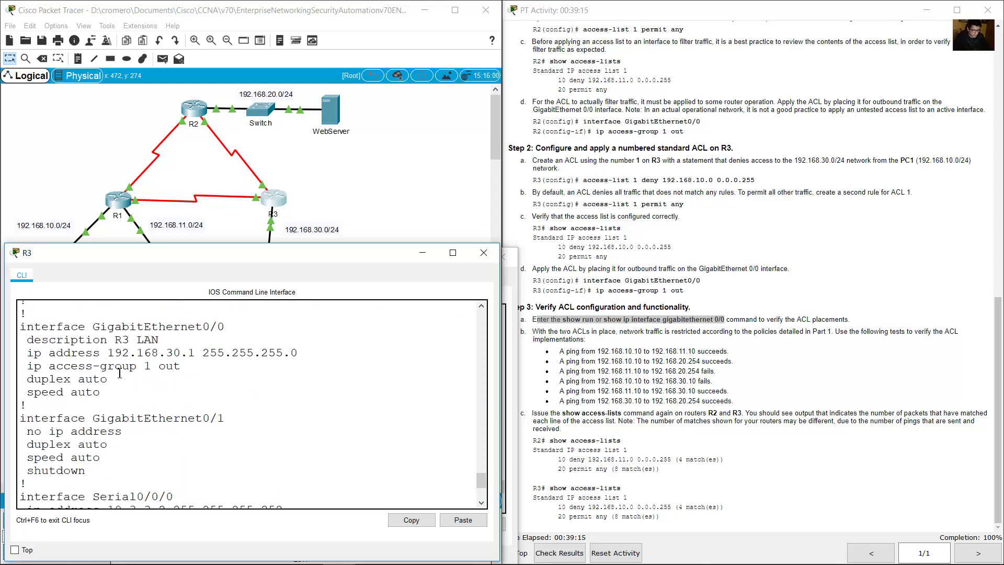
drag(108, 366, 181, 366)
drag(224, 326, 92, 327)
Step: Examine the access list 1 statements in R3's running configuration and page through to its end
scroll(209, 414, down, 10)
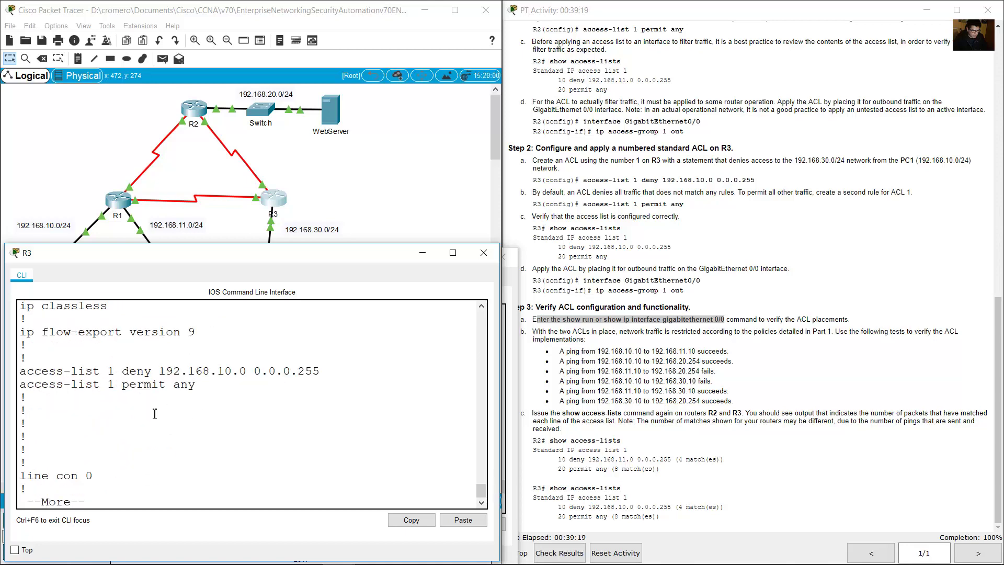
drag(75, 376, 166, 388)
click(188, 413)
key(space)
Step: Show the IP details of interface g0/0 on R3, examine its access list settings, and return to the Step 3 instructions
text(show ip)
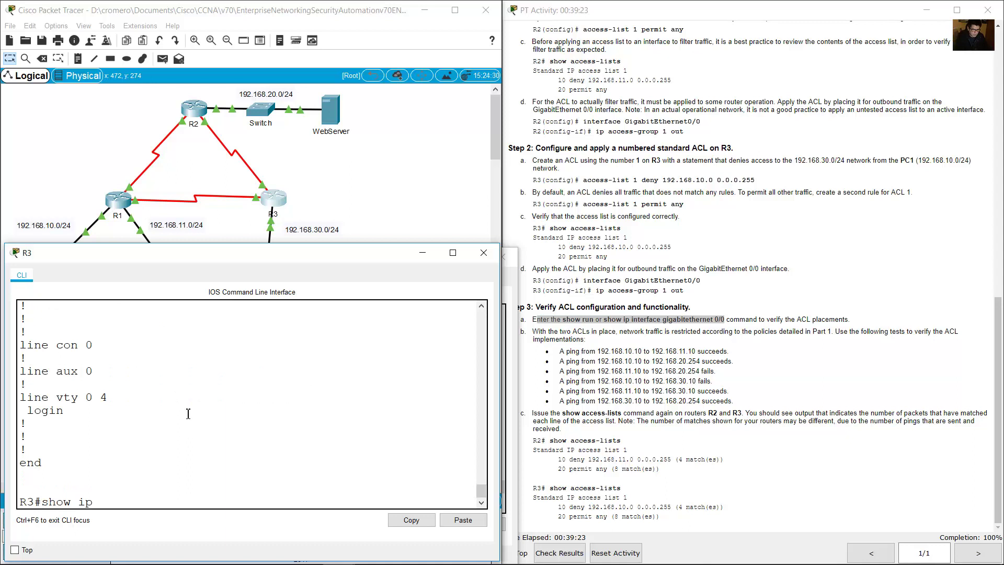
text( interface g0/0)
key(Return)
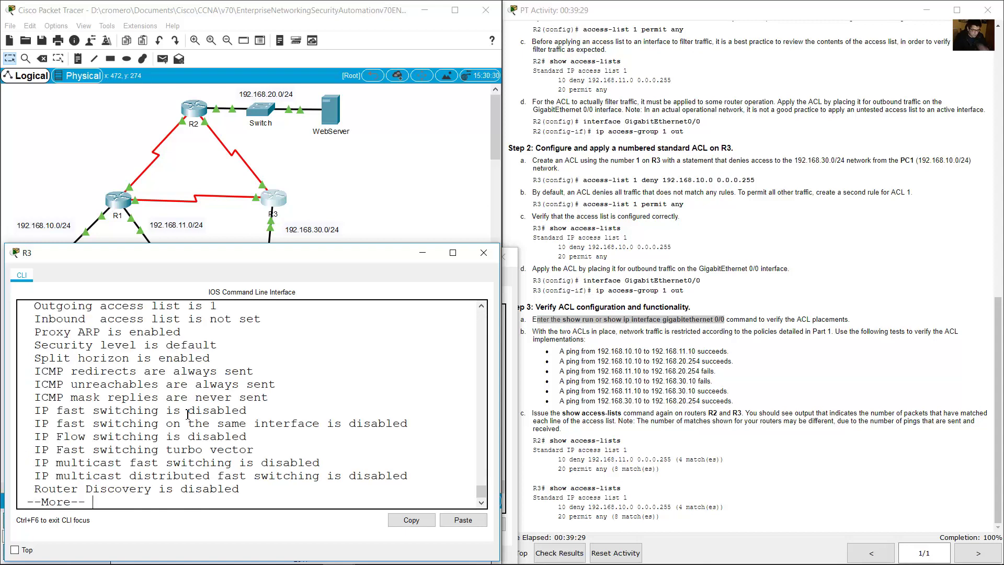
scroll(188, 421, up, 1)
scroll(189, 421, up, 1)
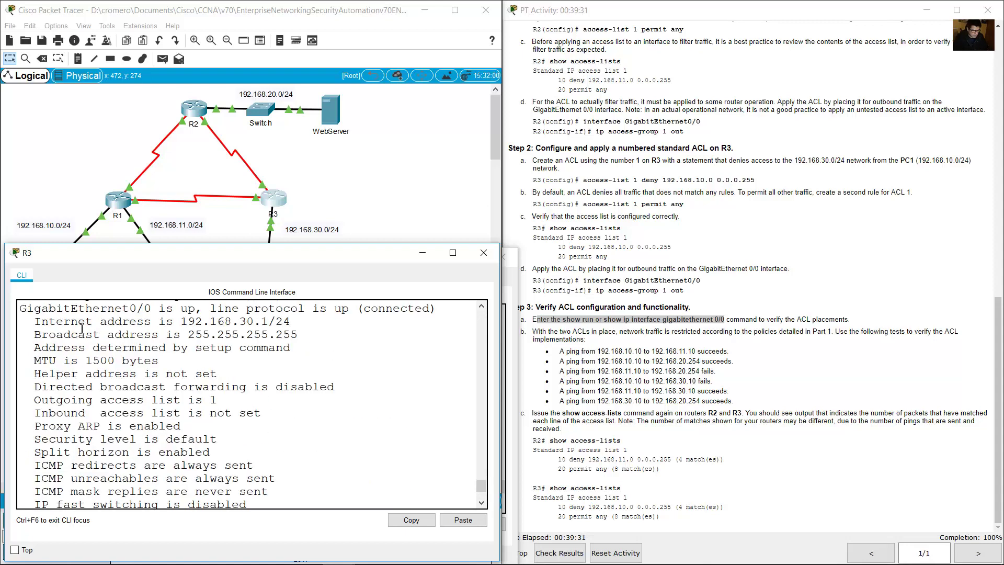
drag(39, 314, 147, 307)
drag(33, 400, 230, 399)
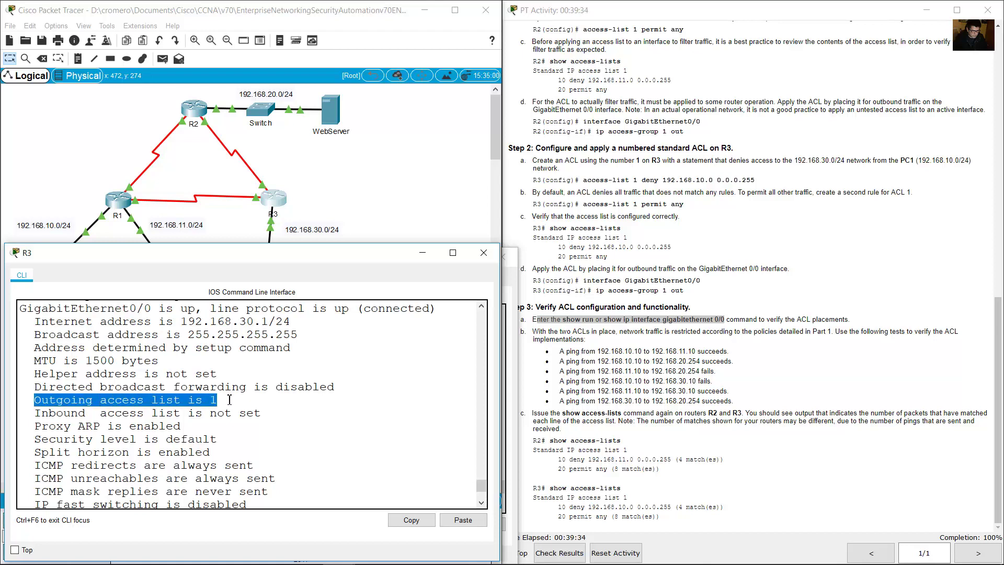
click(266, 411)
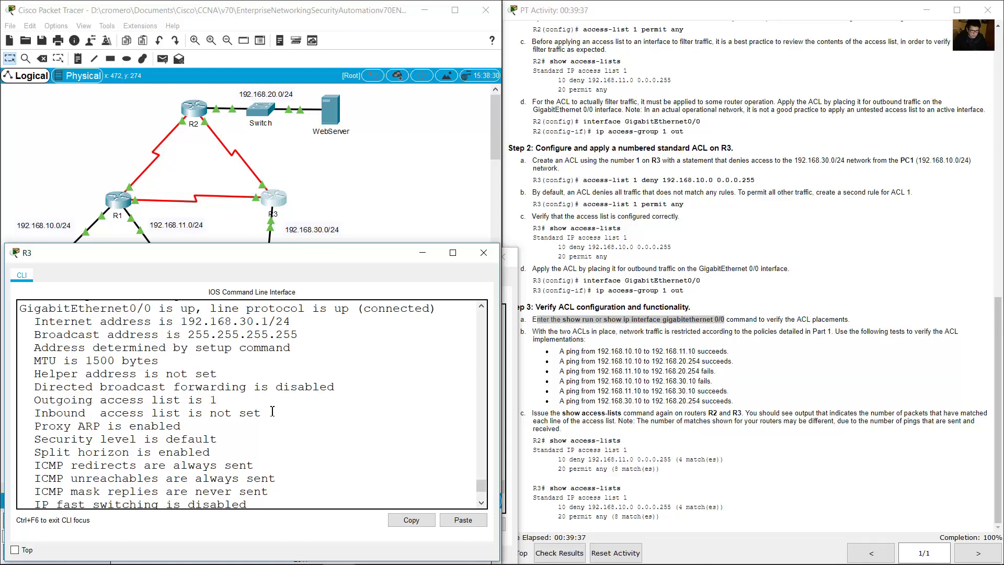
click(642, 371)
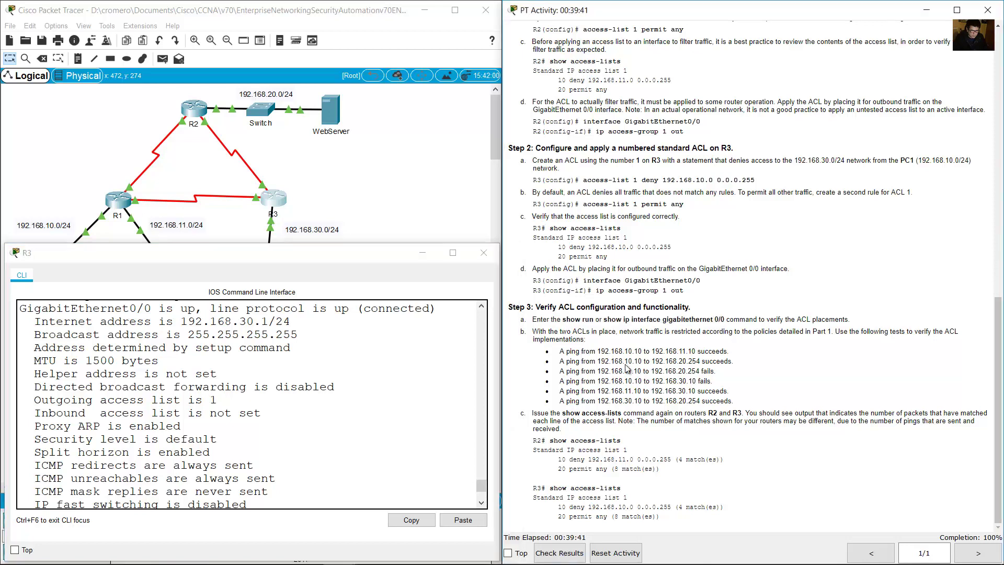
Step: Review the ping tests listed in Step 3b and look up which device uses 192.168.10.10 in the Addressing Table
drag(565, 352, 698, 399)
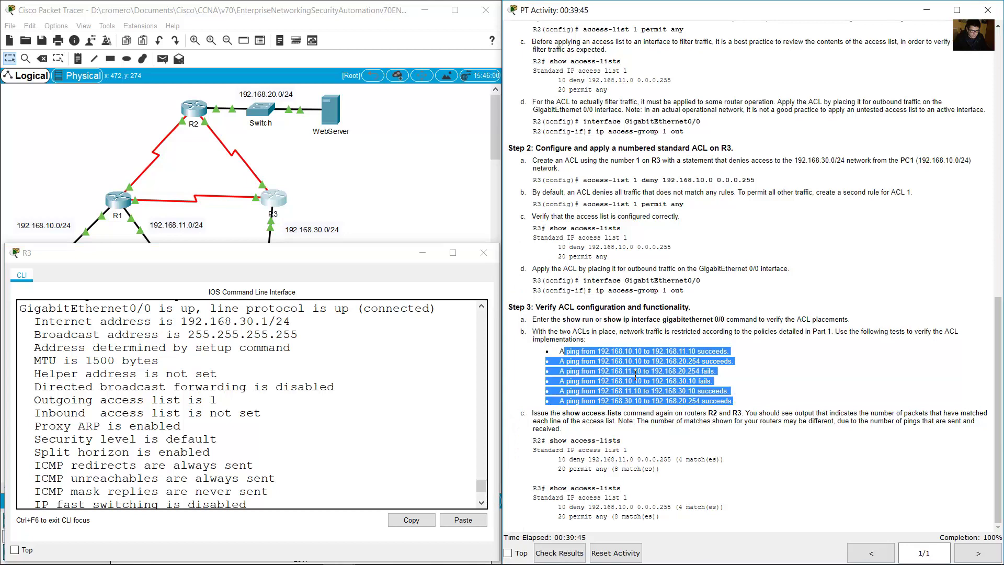
click(560, 353)
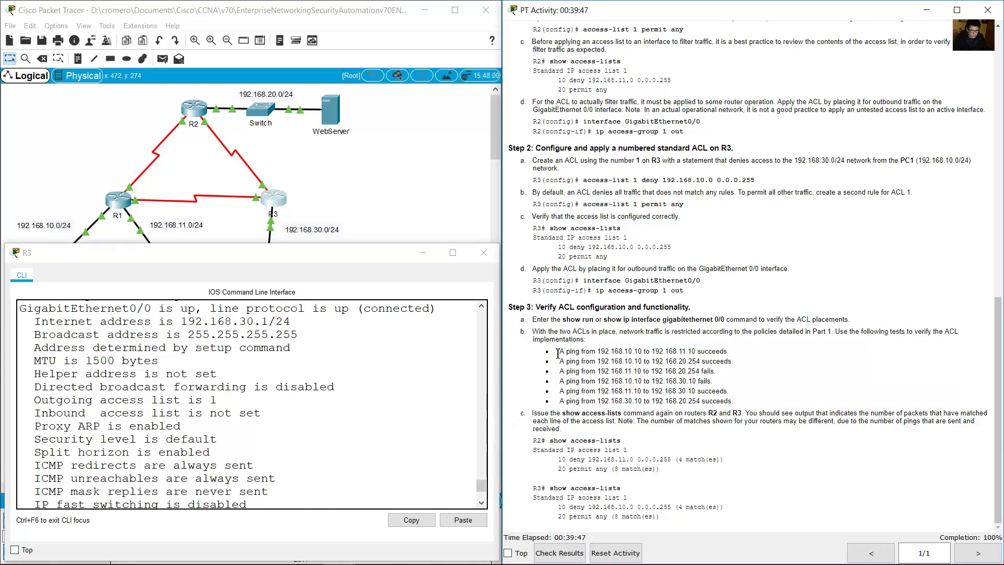
click(452, 245)
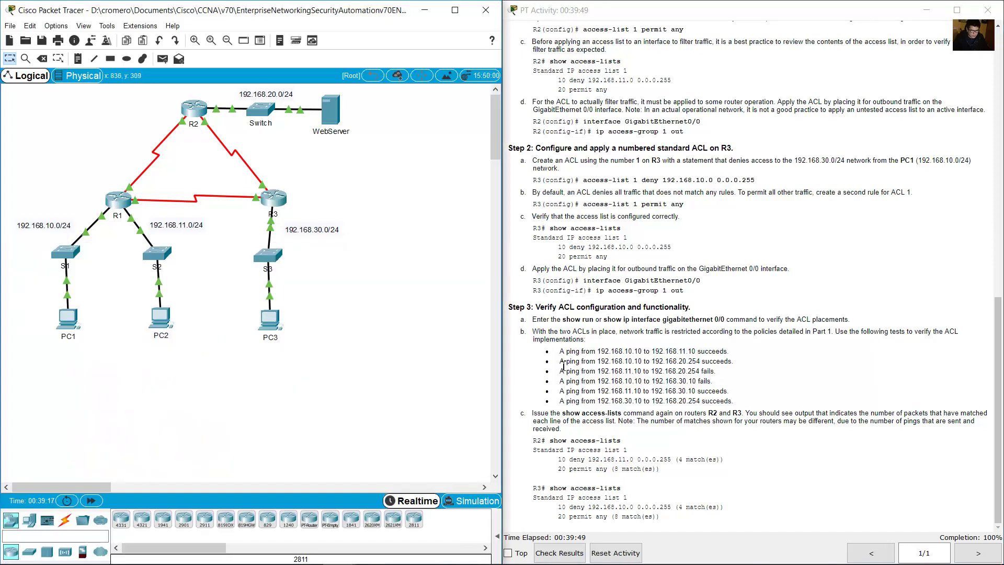
drag(560, 351, 644, 349)
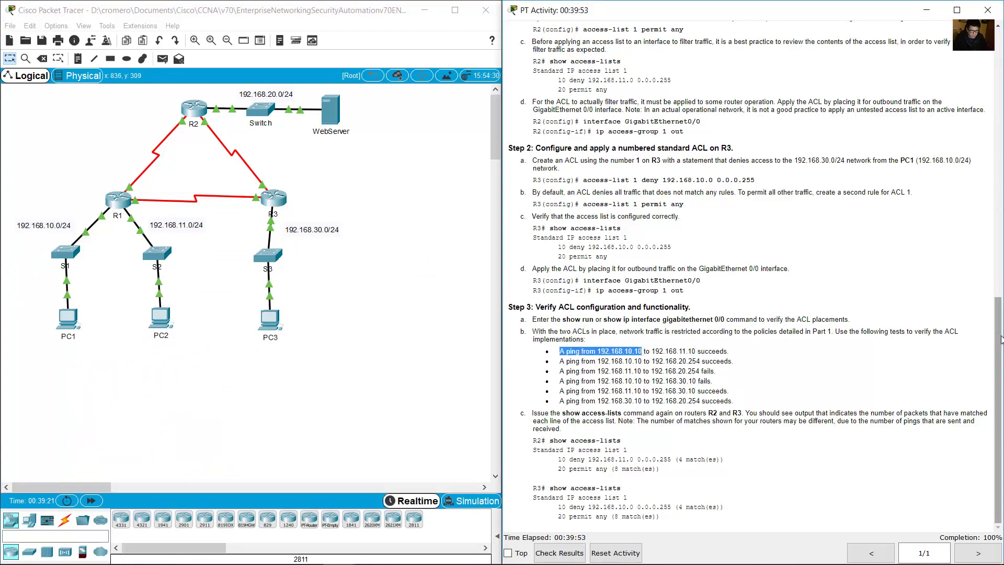
scroll(716, 172, up, 10)
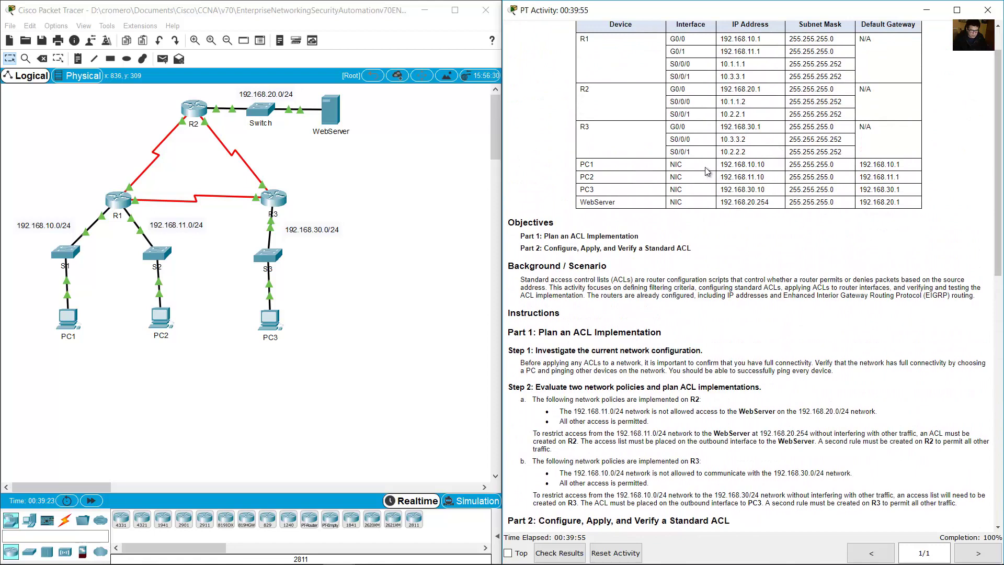
drag(585, 164, 821, 162)
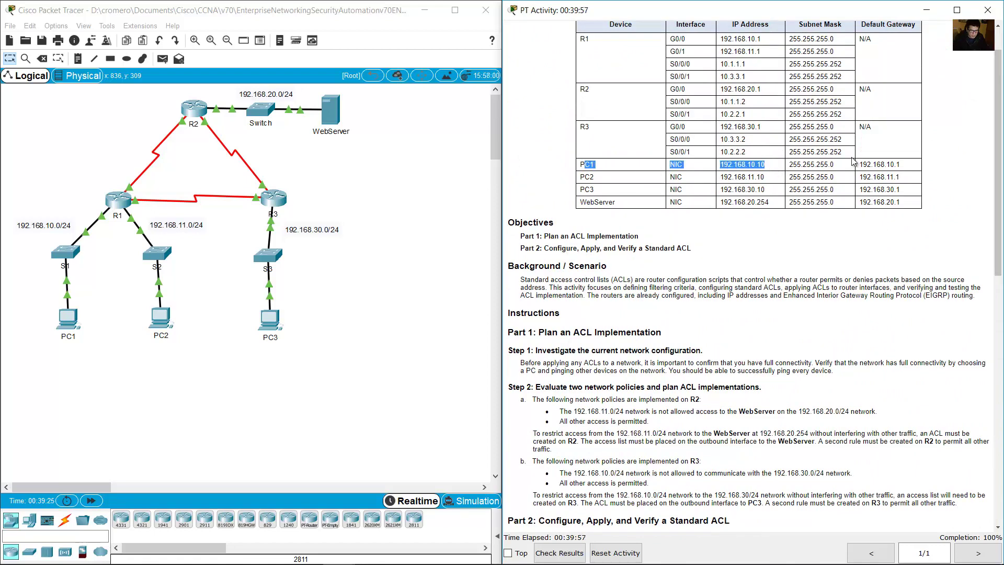
scroll(996, 221, down, 10)
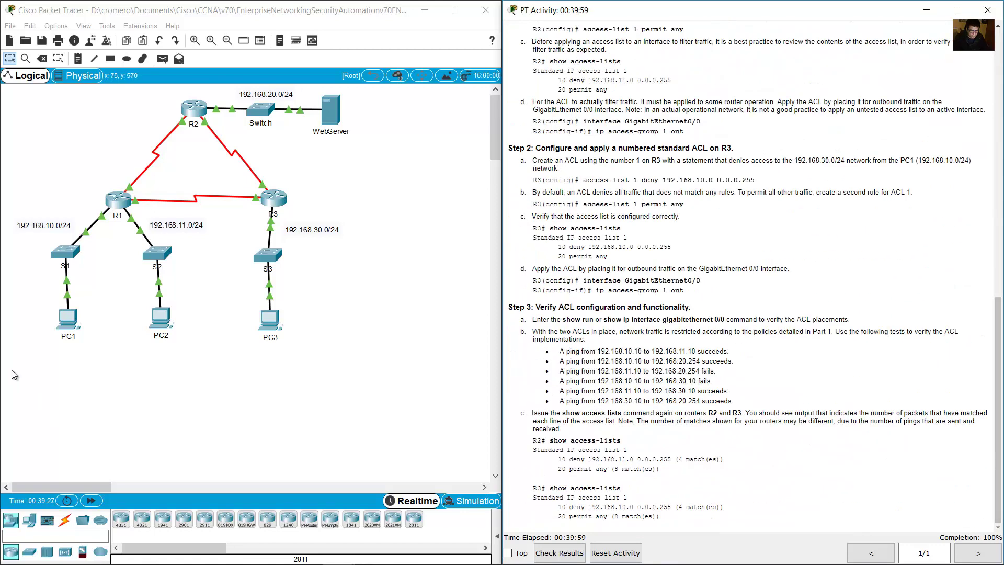
Step: Open PC1's Command Prompt, move its window below router R1 in the topology, and widen it
click(68, 317)
drag(552, 118, 214, 243)
click(239, 310)
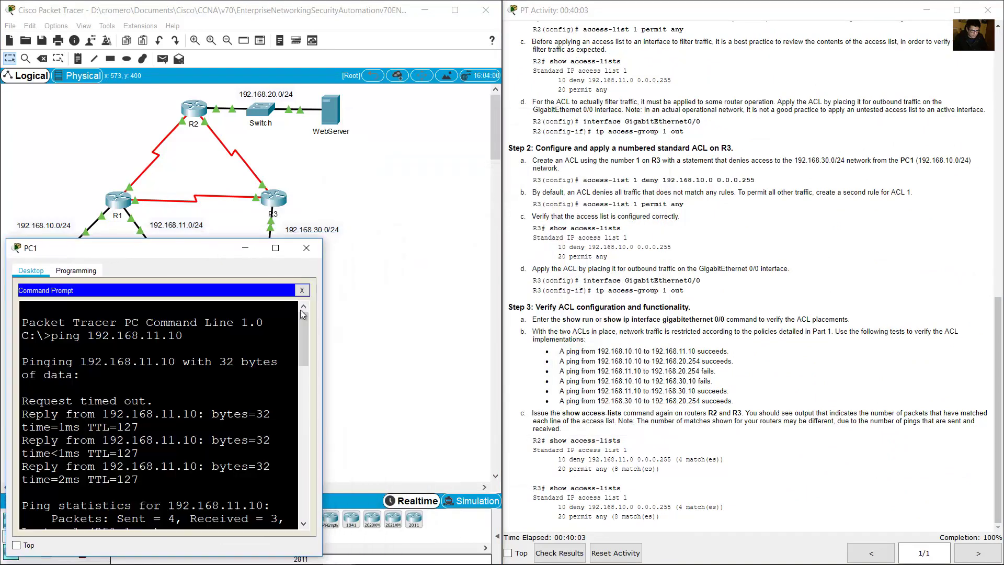
click(299, 303)
click(78, 325)
drag(316, 303, 488, 303)
Step: Examine the first ping test, 192.168.10.10 to 192.168.11.10, against the topology and the Addressing Table
click(653, 333)
drag(559, 351, 731, 352)
click(372, 196)
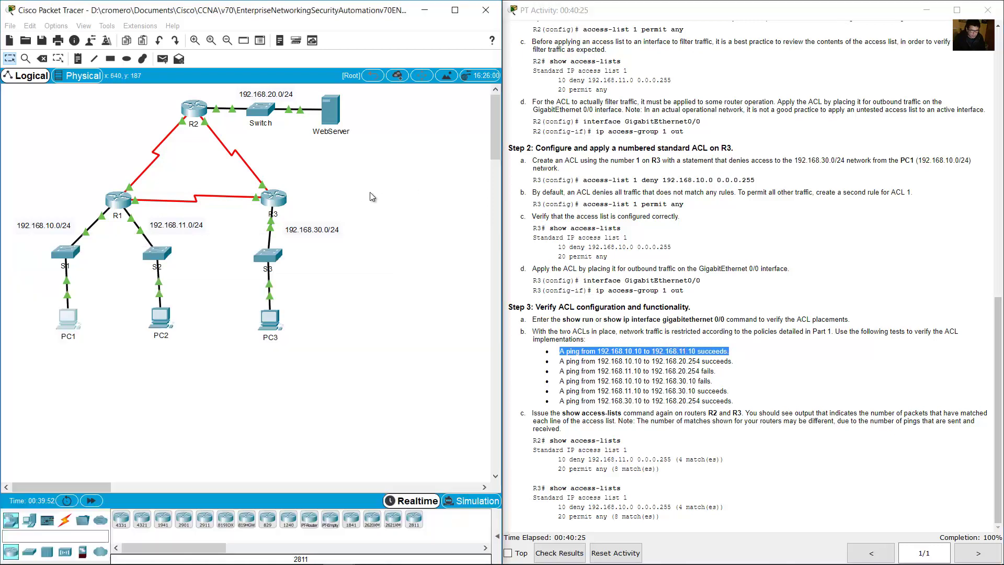
drag(220, 416, 119, 230)
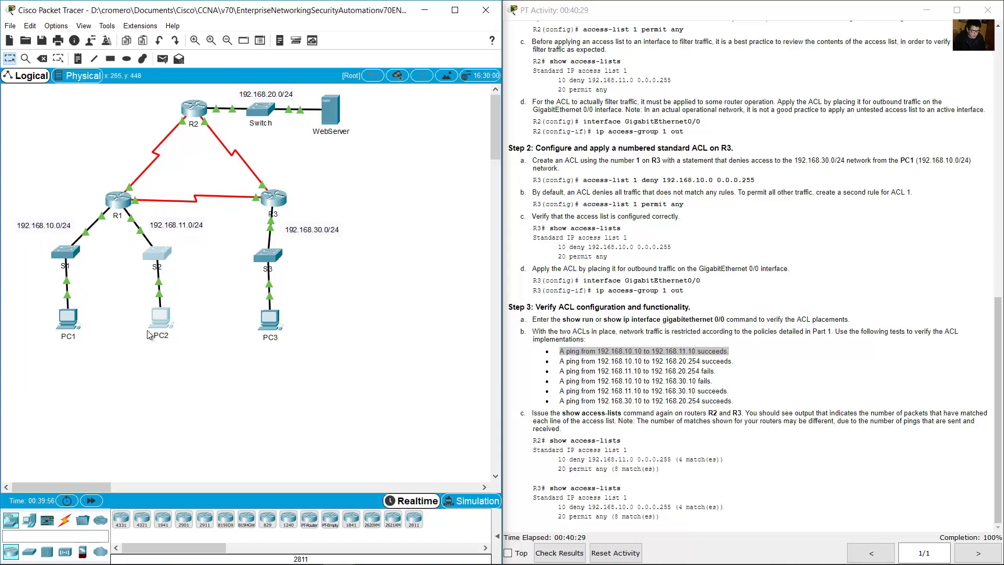
drag(997, 337, 979, 87)
drag(742, 150, 585, 152)
drag(1001, 252, 1001, 488)
Step: Ping 192.168.11.10 from PC1's Command Prompt and compare the outcome with the first ping test
click(65, 319)
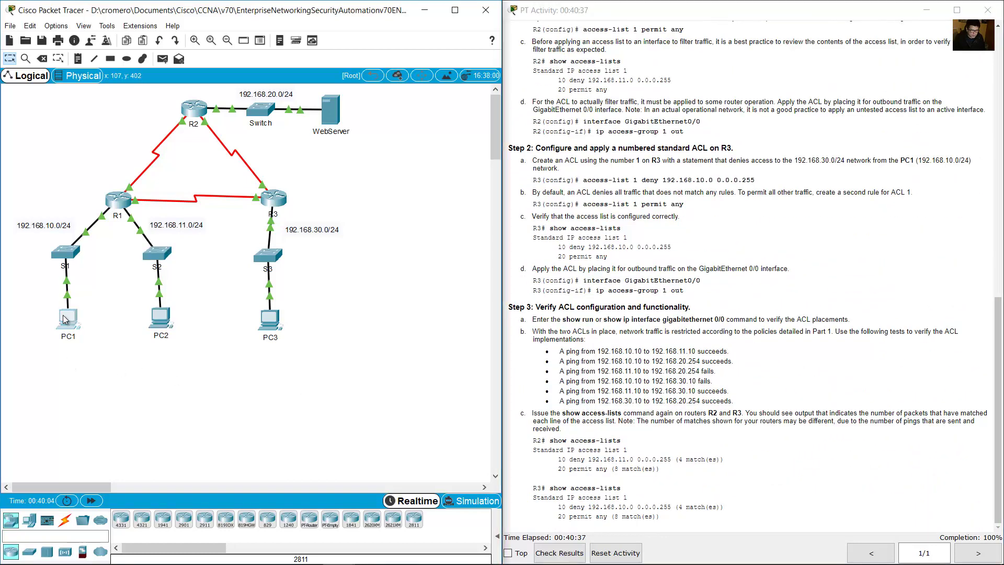
key(Return)
text(ping 192.168.30.10)
key(Up)
key(Up)
key(Return)
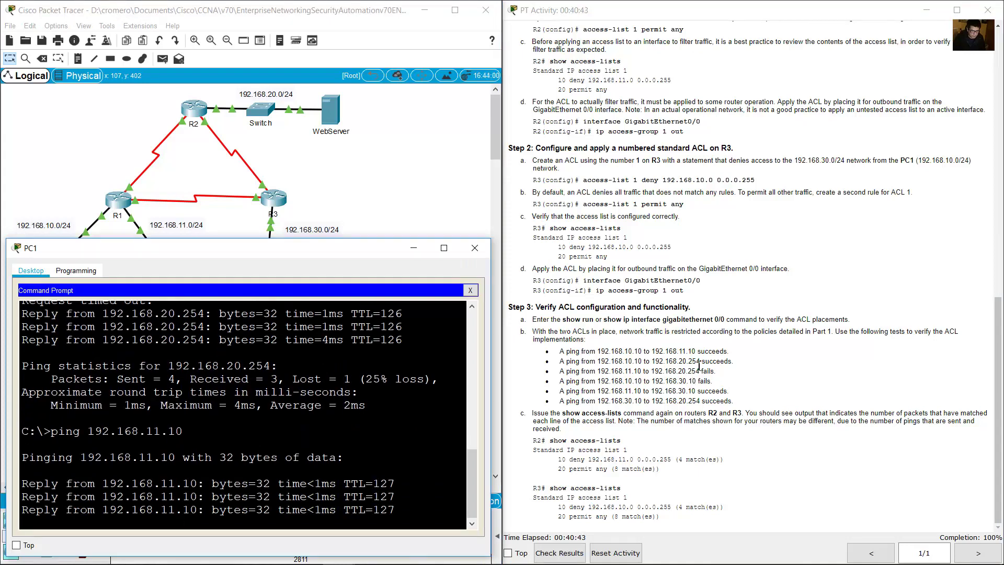
drag(696, 352, 749, 355)
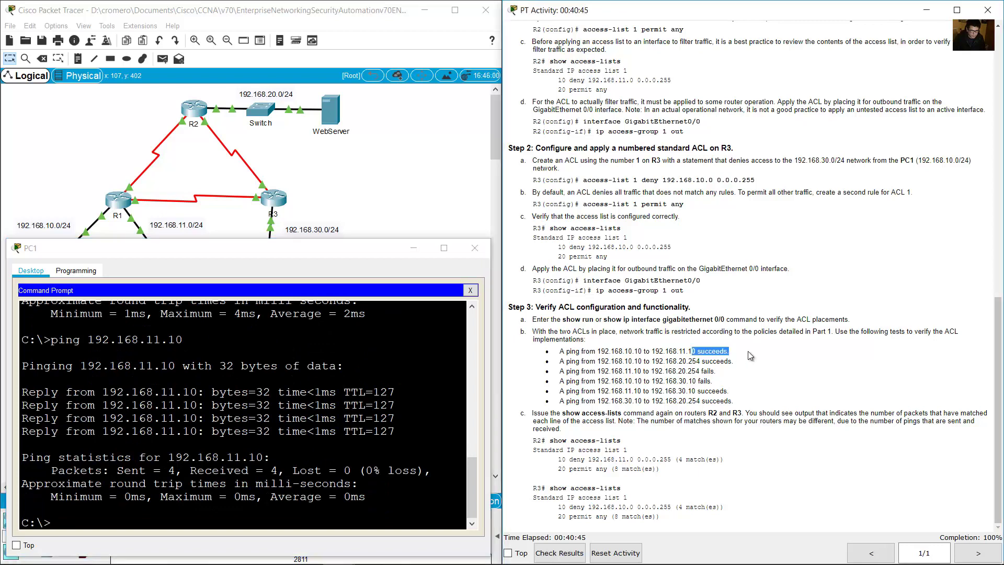
Step: Locate the WebServer in the topology, ping 192.168.20.254 from PC1, and compare the outcome with the second ping test
drag(677, 360, 701, 361)
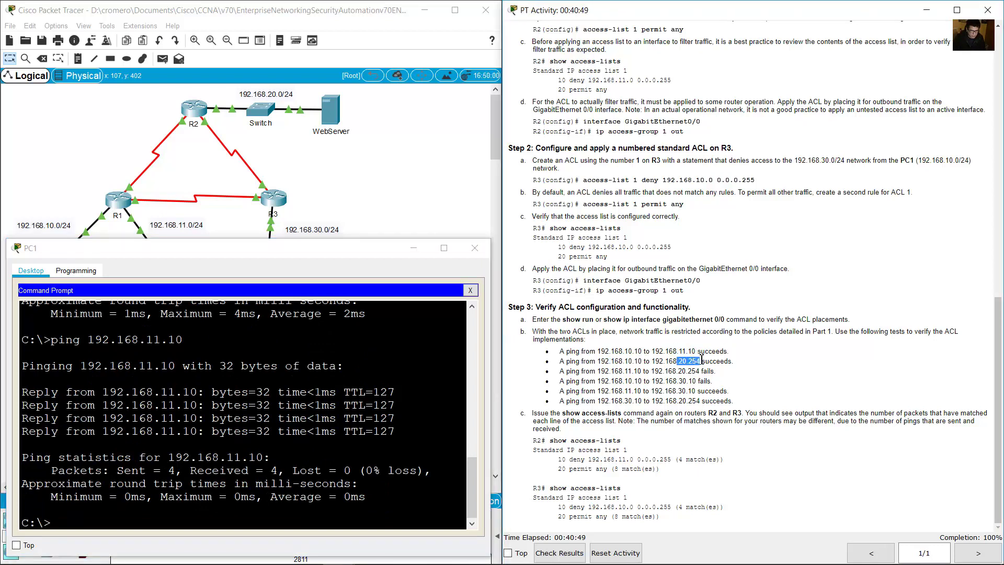
click(329, 112)
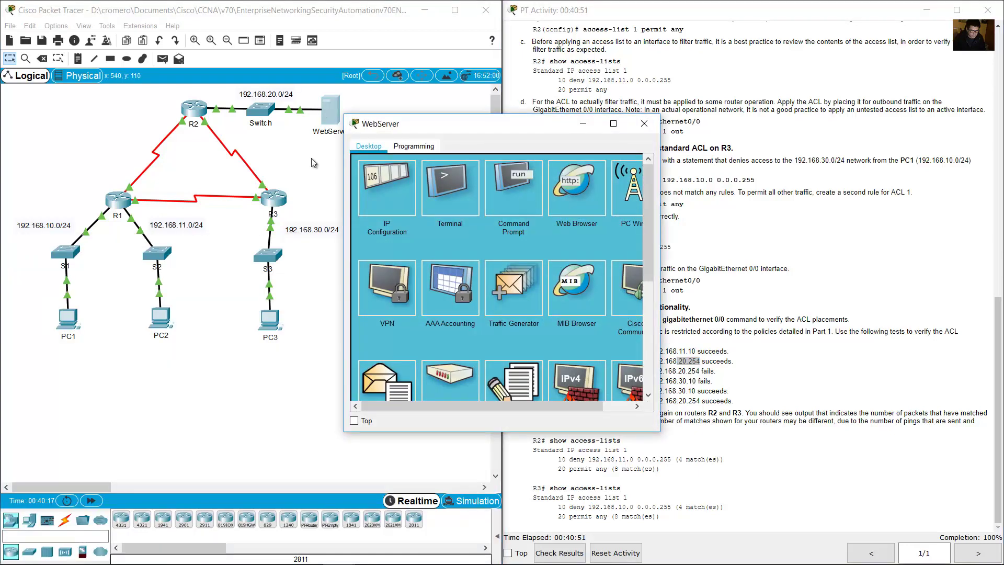
click(345, 156)
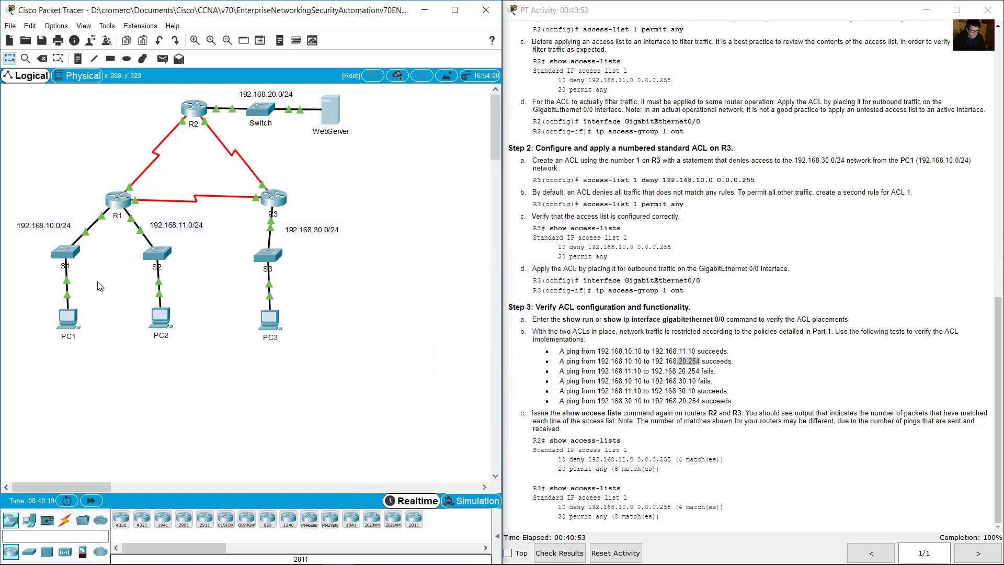
click(73, 327)
text(ping 192.168.20.254)
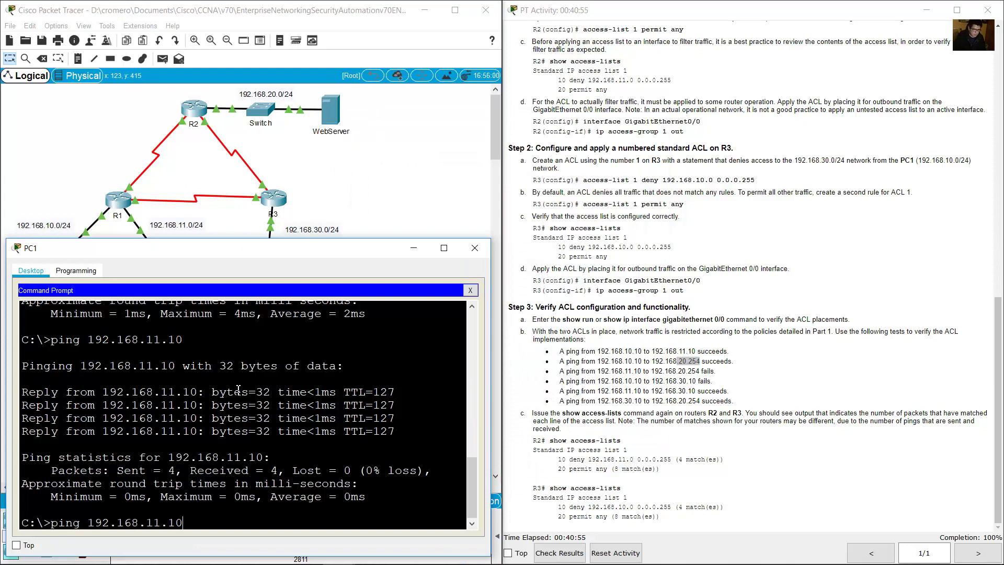
key(Return)
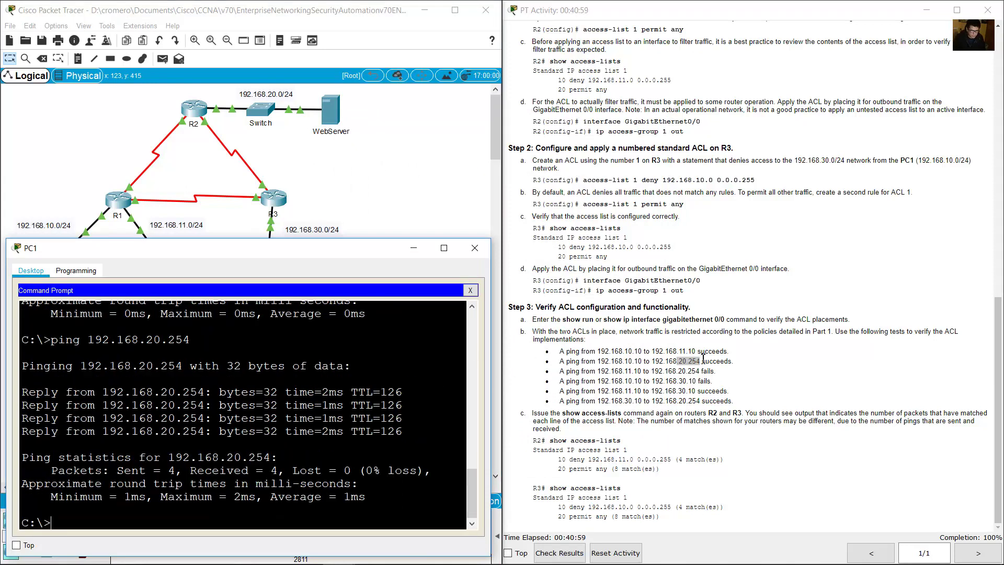
drag(705, 361, 743, 363)
Step: Examine the third ping test, 192.168.11.10 to 192.168.20.254, and identify its source device in the Addressing Table and topology
click(632, 374)
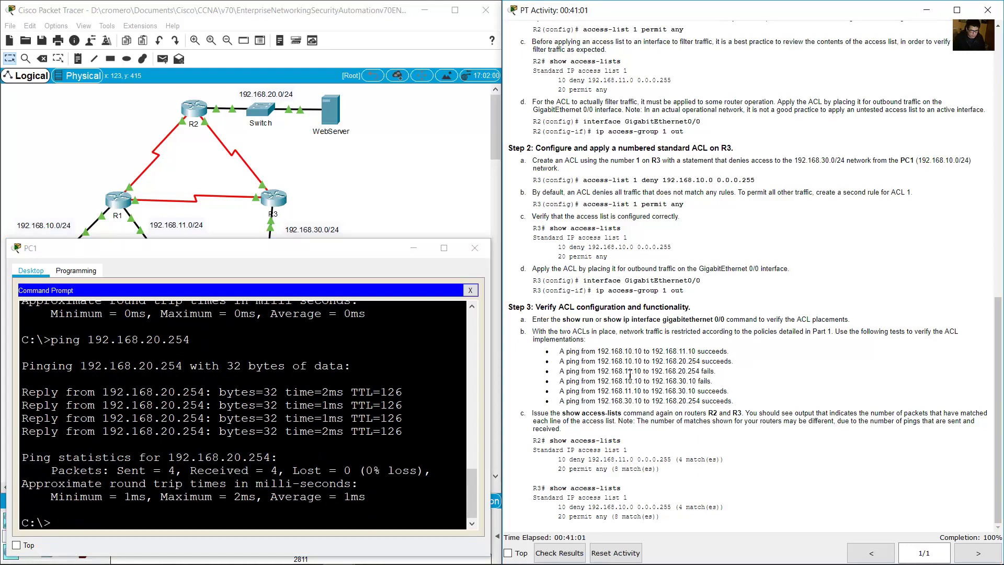
drag(602, 372, 637, 372)
drag(1001, 337, 999, 71)
drag(635, 228, 773, 230)
drag(998, 248, 989, 413)
scroll(990, 413, down, 5)
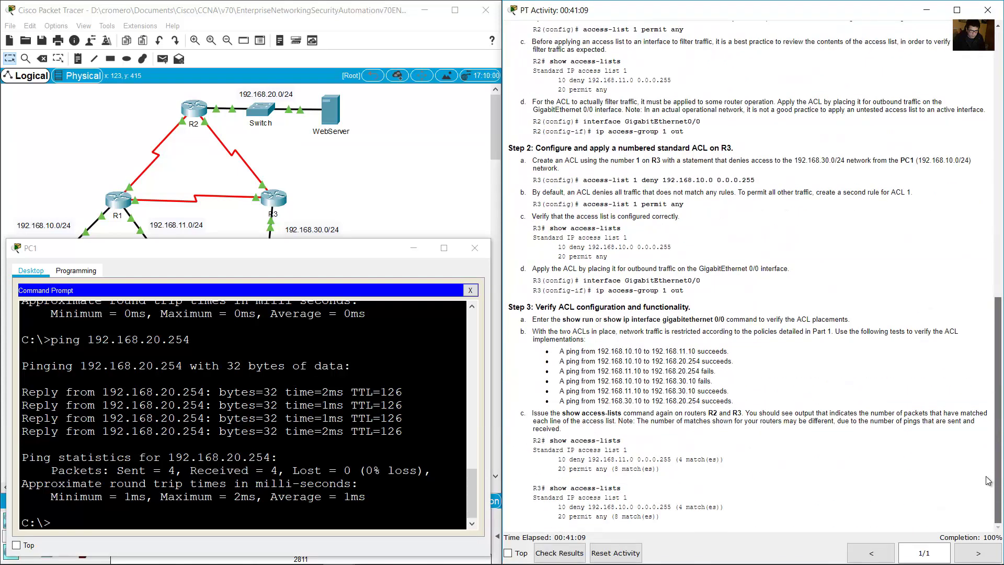
drag(567, 372, 719, 370)
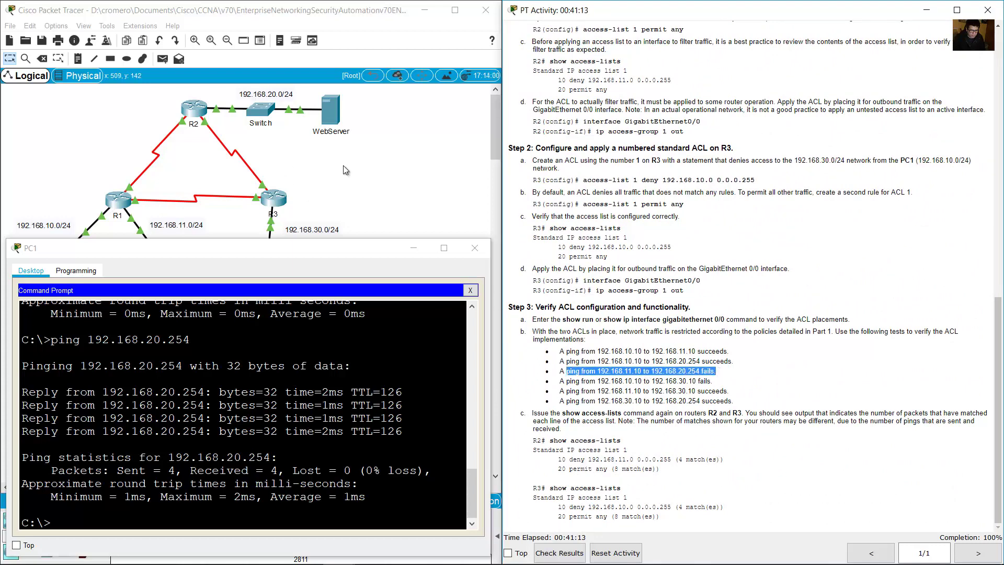
click(293, 165)
drag(201, 395, 138, 311)
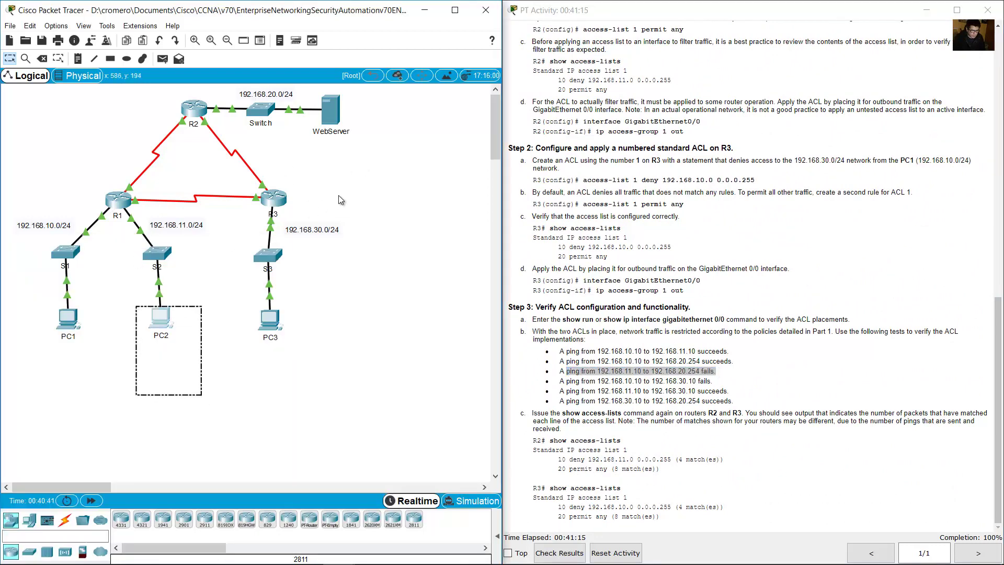
click(342, 199)
Step: Open PC2's Command Prompt after moving its window below router R1 and widening it
click(168, 319)
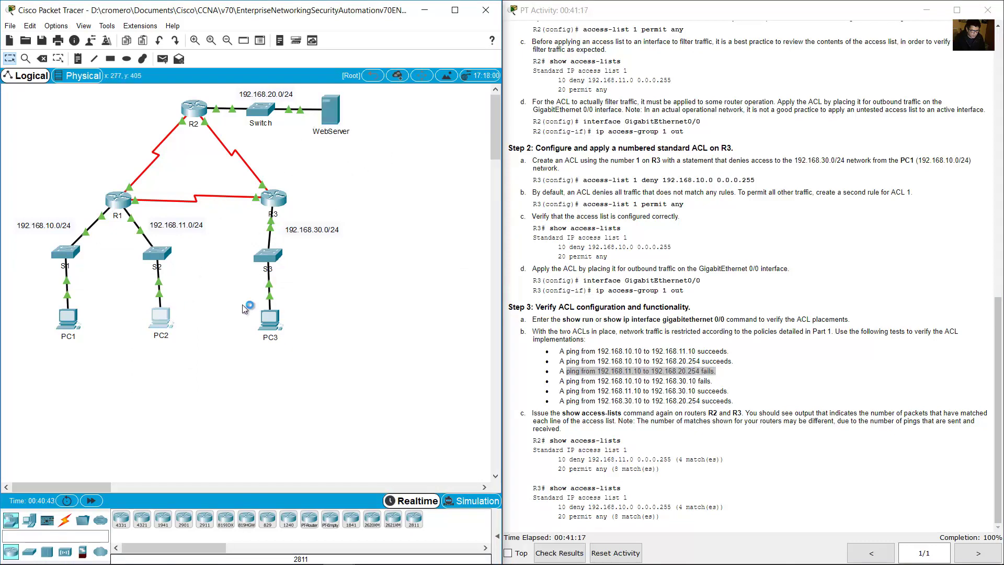
drag(368, 190, 176, 264)
drag(319, 322, 471, 322)
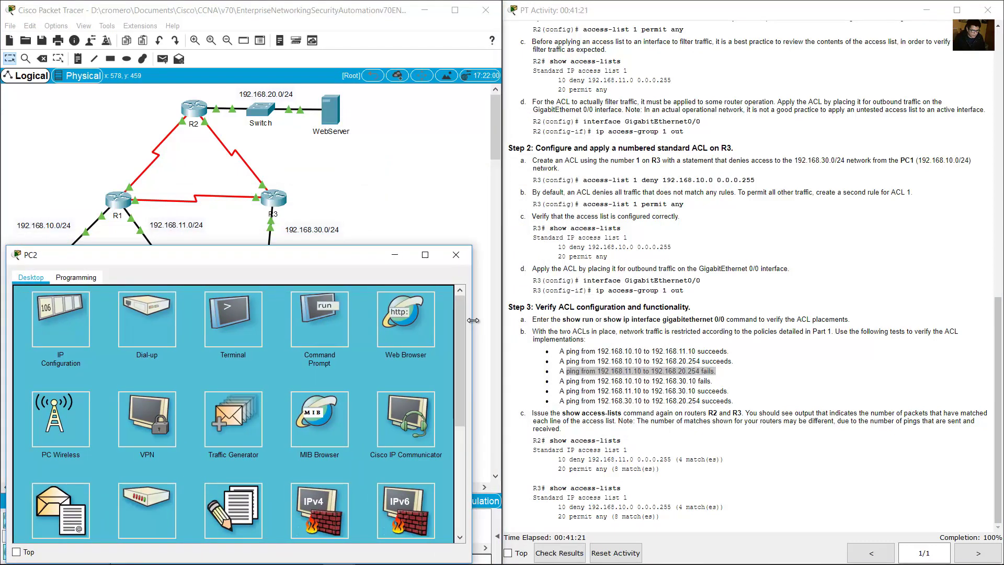
click(334, 331)
Step: Ping the WebServer at 192.168.20.254 from PC2's Command Prompt
text(ping 192.168)
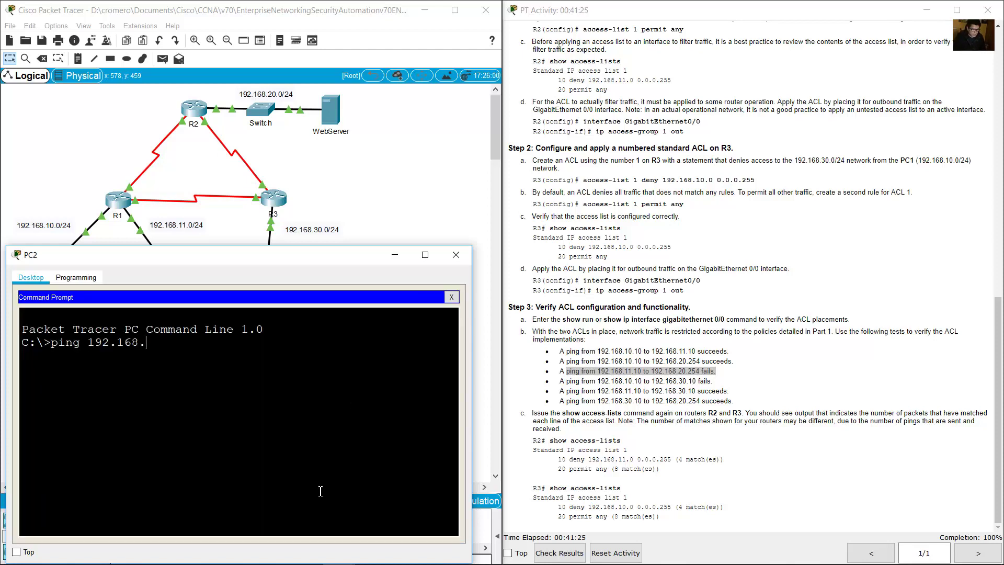
text(.20.254)
key(Return)
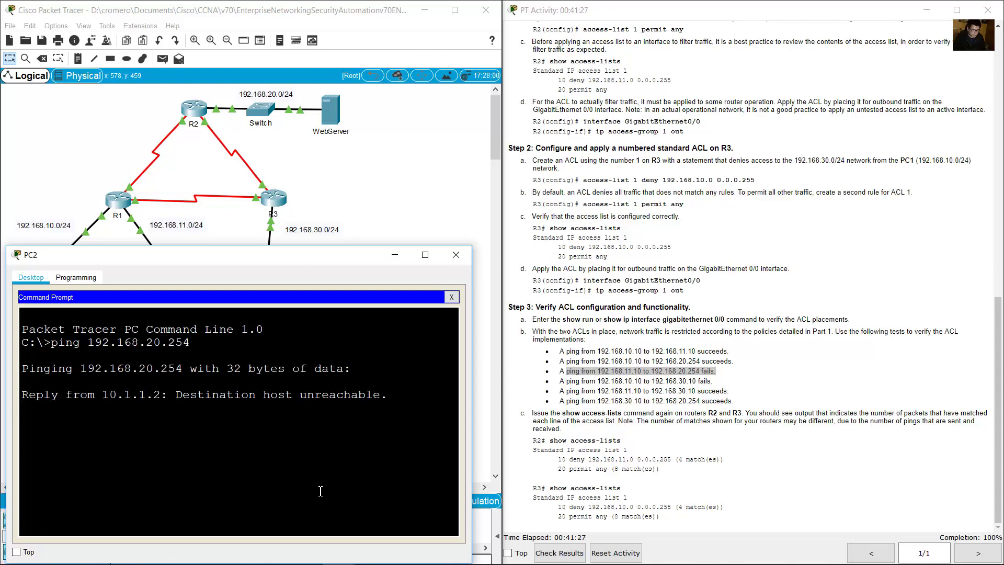
drag(178, 396, 390, 421)
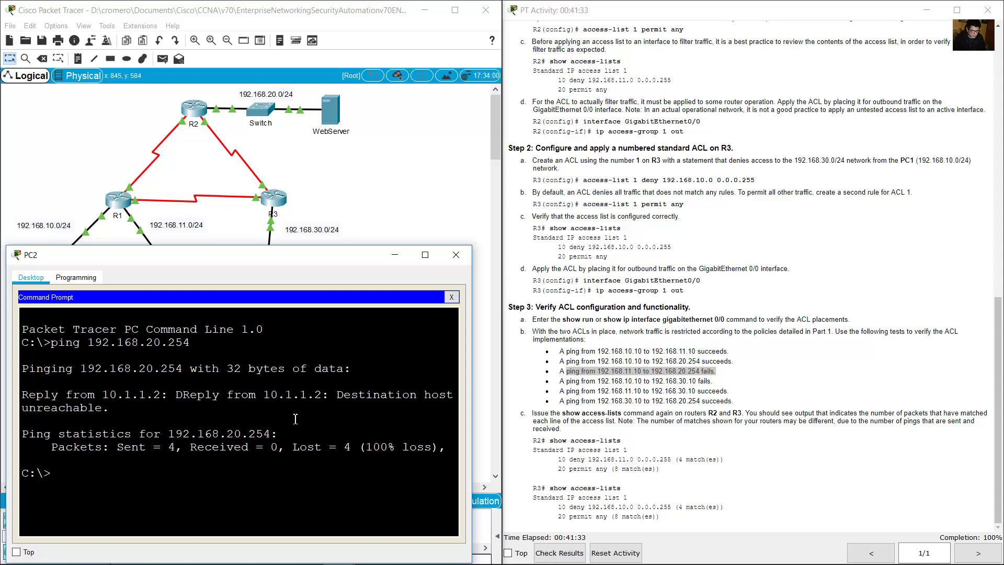
Step: Repeat the ping from PC2 to 192.168.20.254 and compare the replies with the third ping test
key(Up)
key(Return)
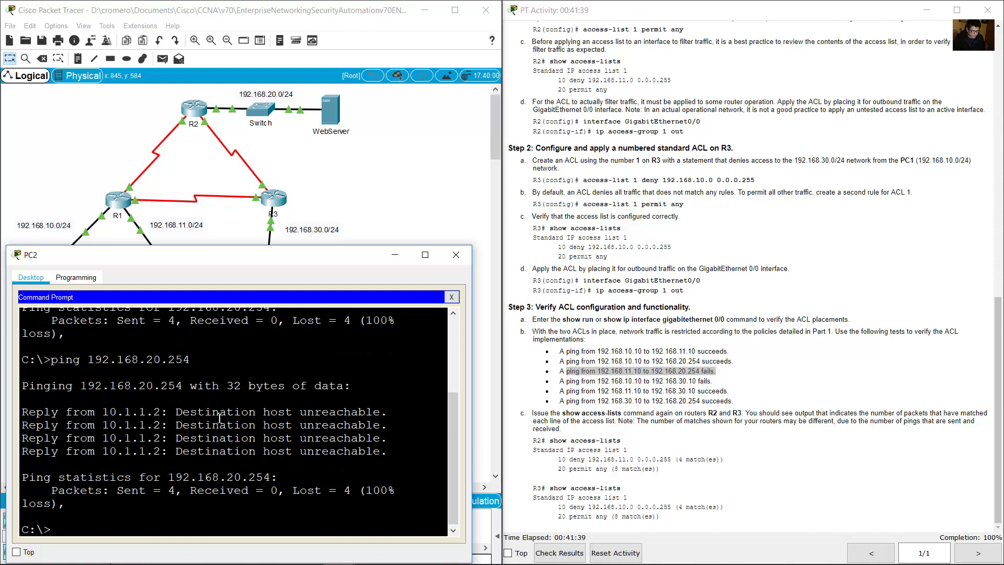
drag(219, 416, 329, 452)
click(721, 372)
drag(721, 373, 705, 372)
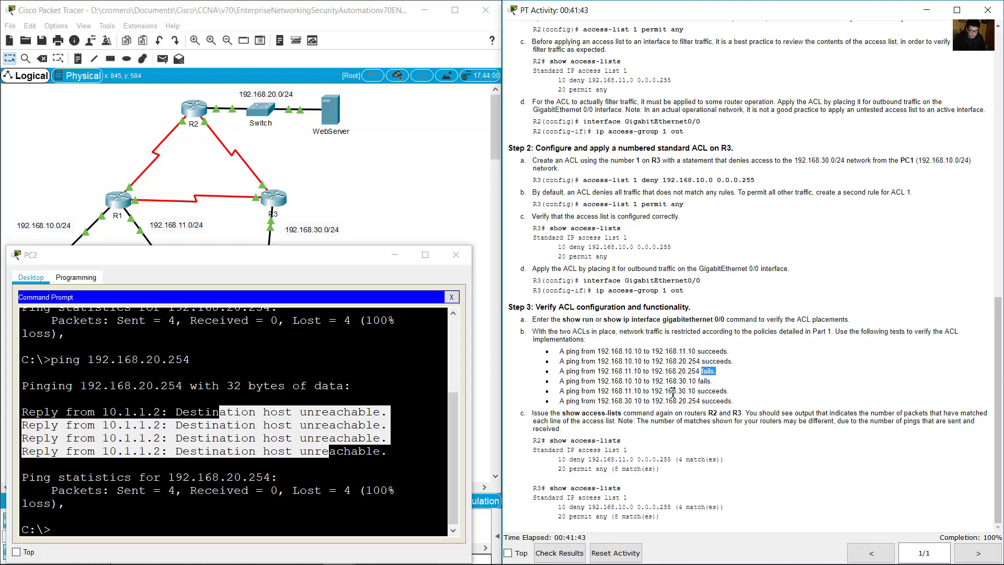
Step: Ping PC3 at 192.168.30.10 from PC1's Command Prompt and compare the replies with the fourth ping test
drag(623, 381, 701, 382)
click(419, 212)
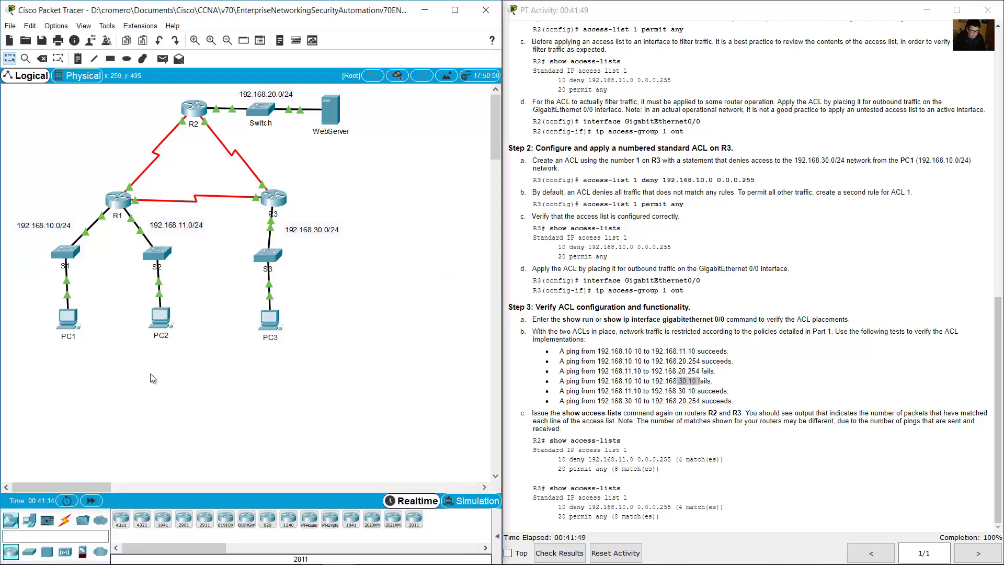
drag(108, 379, 49, 295)
drag(356, 374, 240, 301)
click(68, 317)
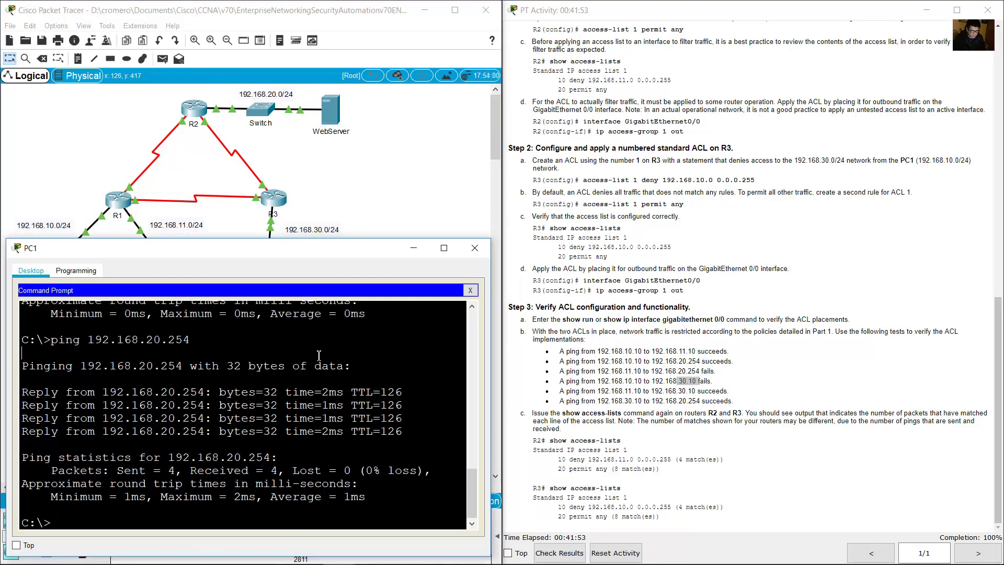
key(Up)
key(BackSpace)
key(BackSpace)
key(BackSpace)
key(BackSpace)
key(BackSpace)
key(BackSpace)
text(11)
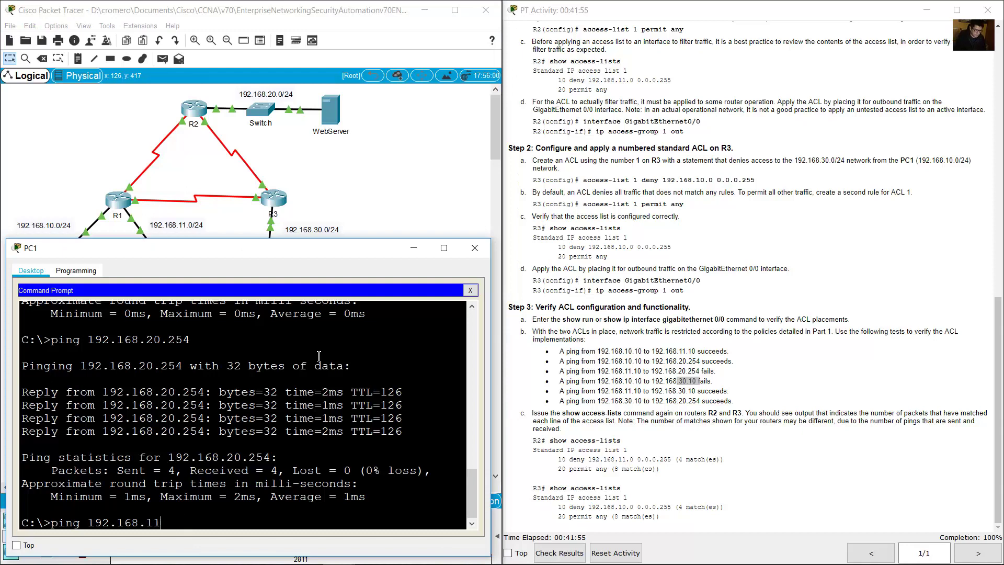
text(.1030.10)
key(Return)
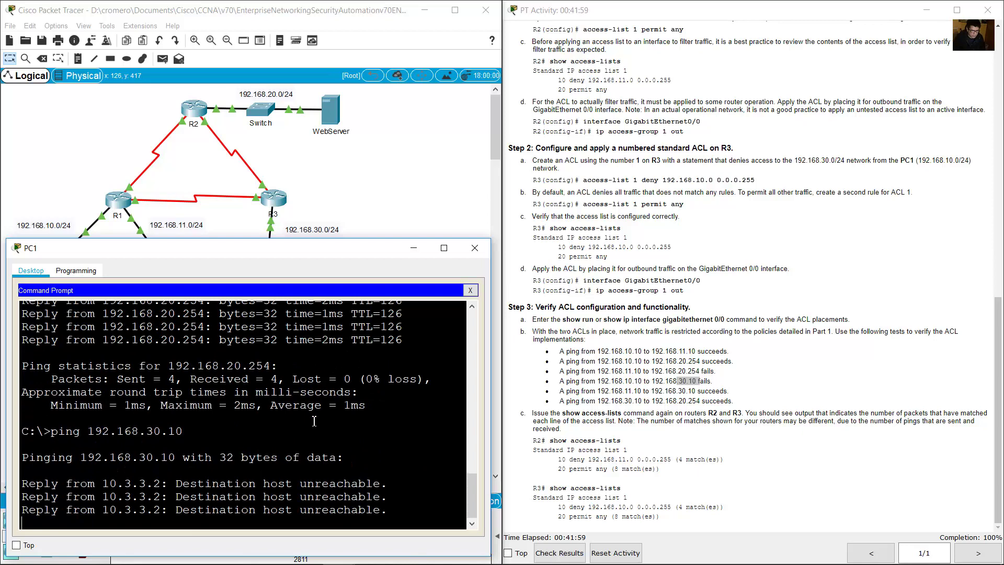
drag(175, 417, 411, 455)
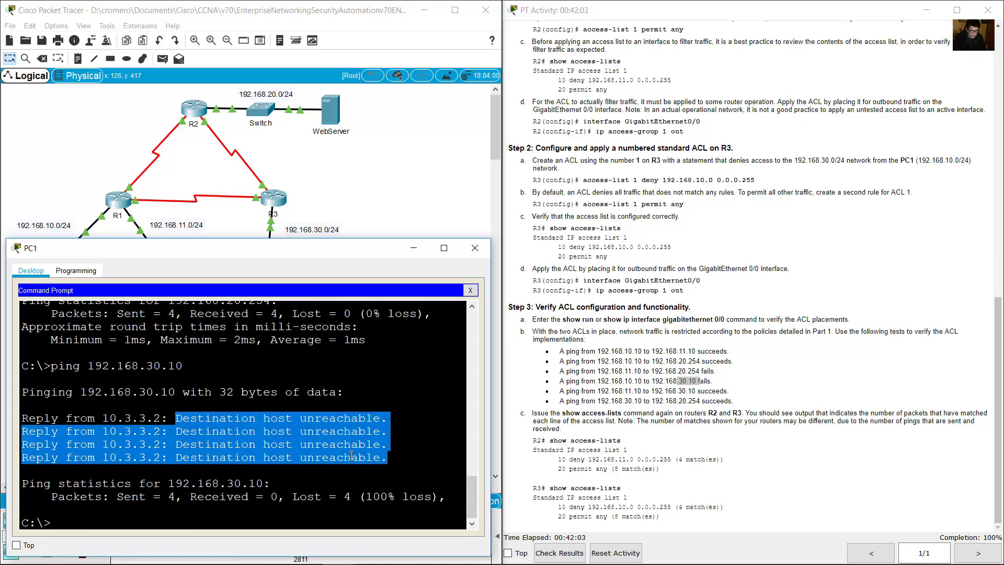
click(728, 385)
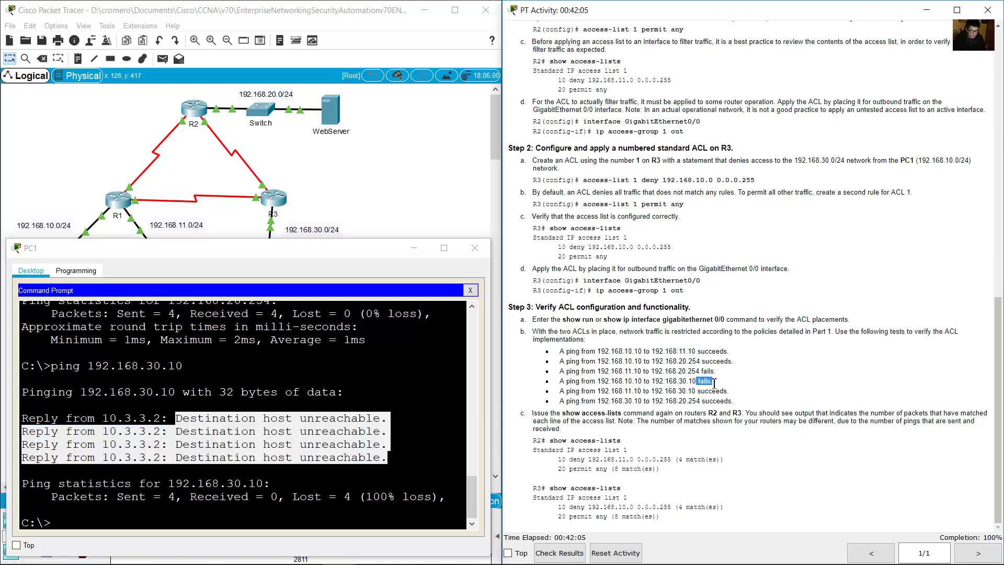
Step: Ping PC3 at 192.168.30.10 from PC2's Command Prompt and compare the replies with the fifth ping test
drag(621, 390, 700, 393)
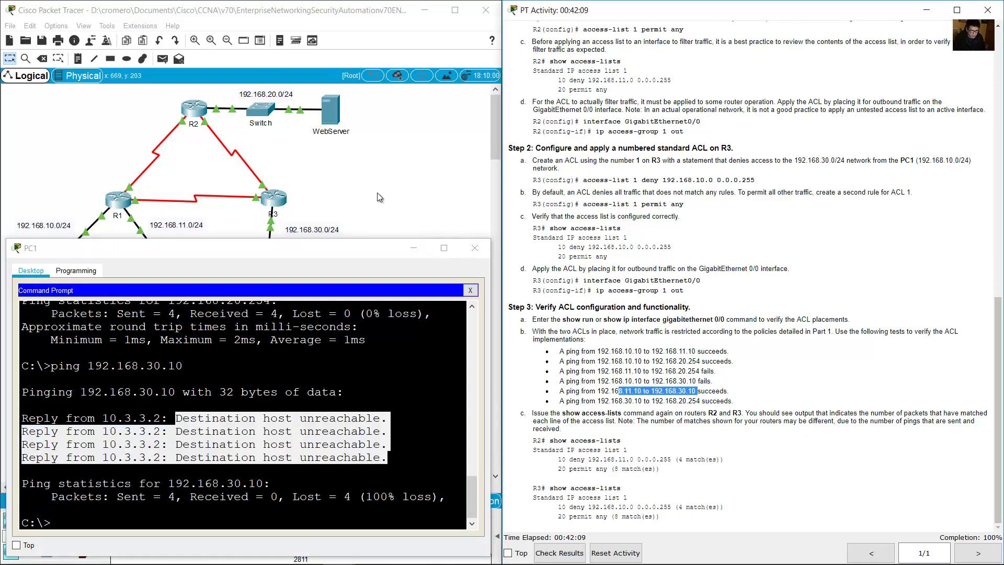
click(474, 248)
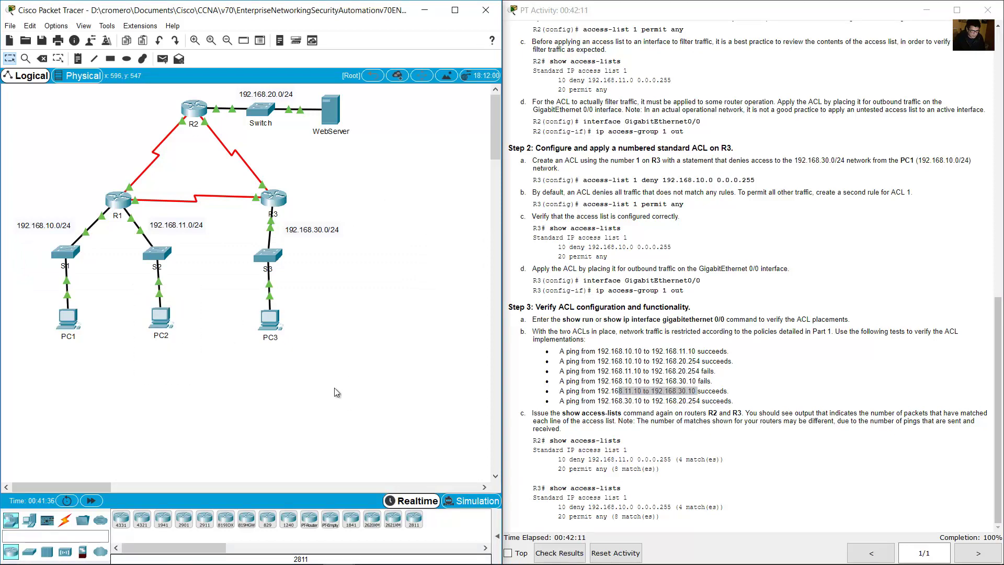
click(160, 317)
click(379, 434)
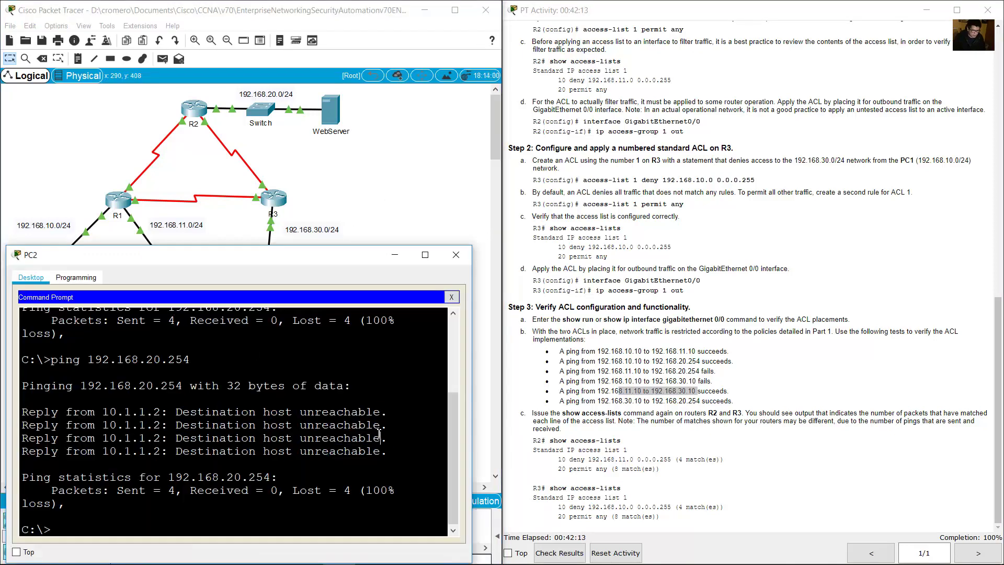
key(Up)
text(30)
key(Return)
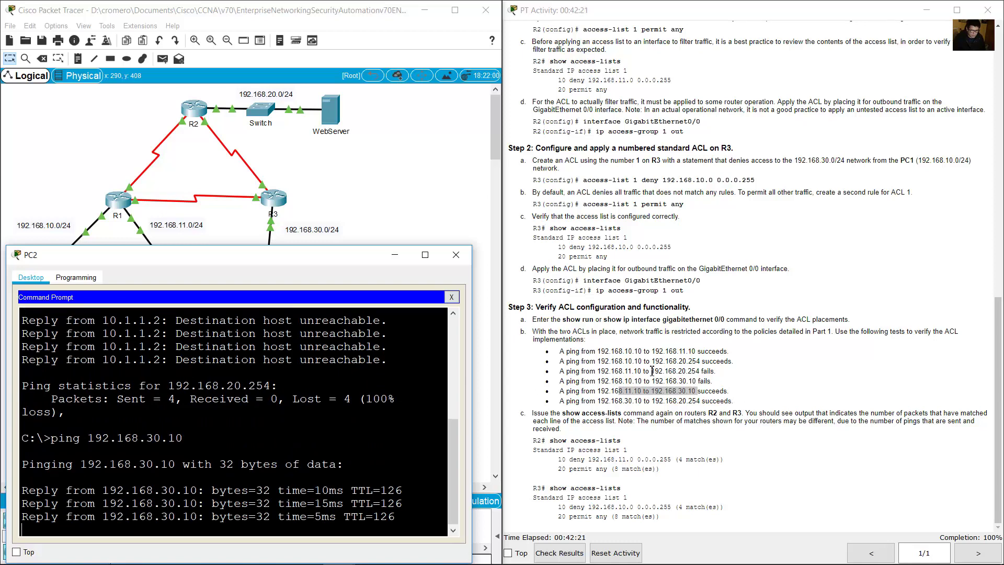
click(707, 393)
double_click(705, 392)
Step: Review the sixth ping test and open PC3's Command Prompt, with its window moved below router R1 and widened
click(654, 400)
drag(603, 400, 692, 404)
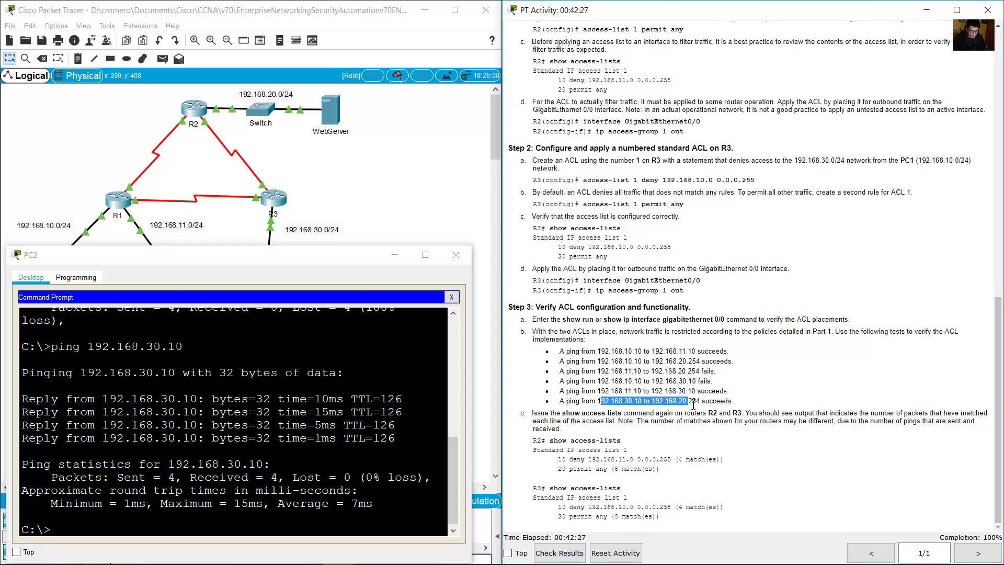
click(410, 205)
drag(351, 426, 219, 308)
drag(367, 175, 322, 107)
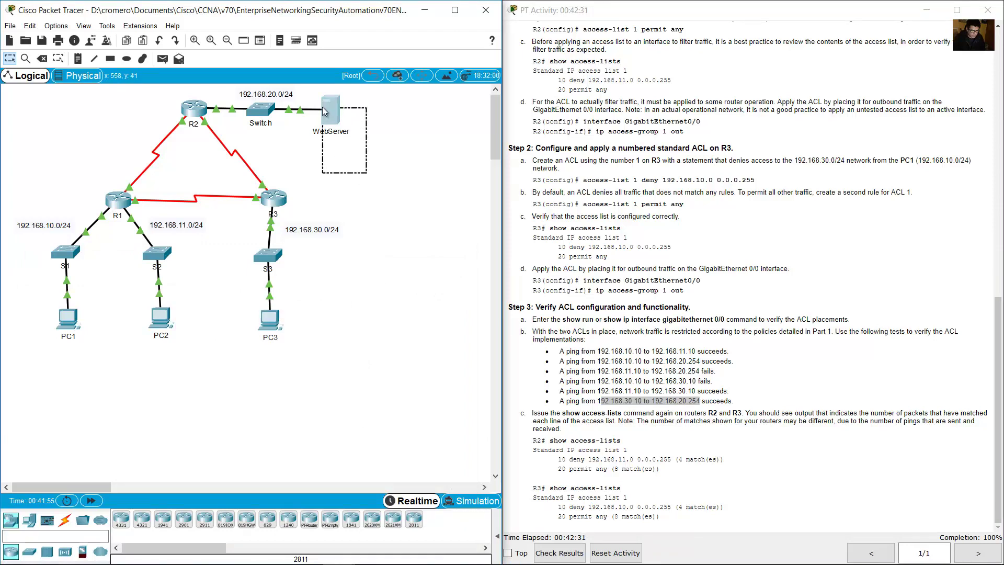
click(270, 317)
drag(448, 137, 127, 254)
drag(353, 273, 474, 273)
click(316, 326)
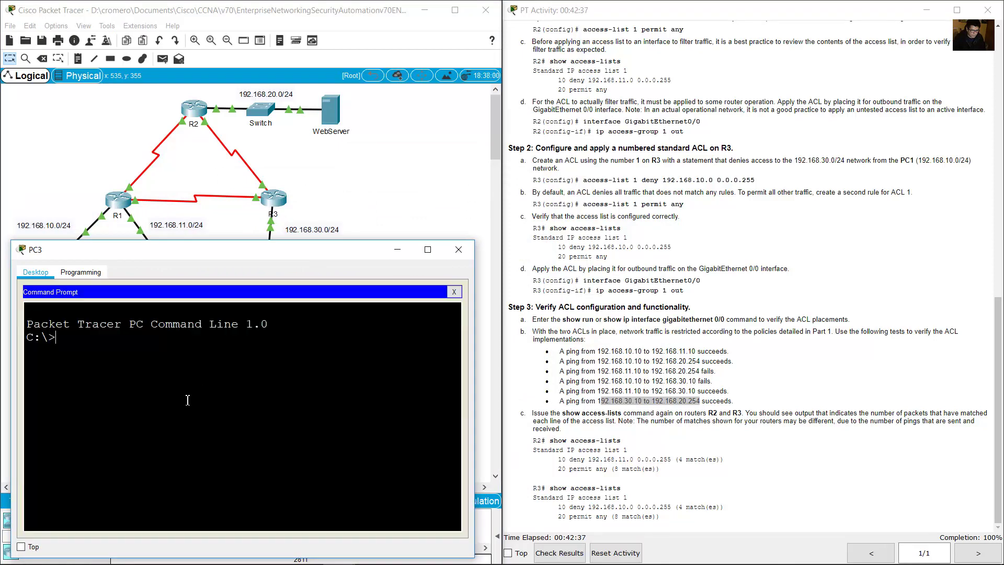
Step: Ping the WebServer at 192.168.20.254 from PC3's Command Prompt
text(ping 192.168.20.254)
key(Return)
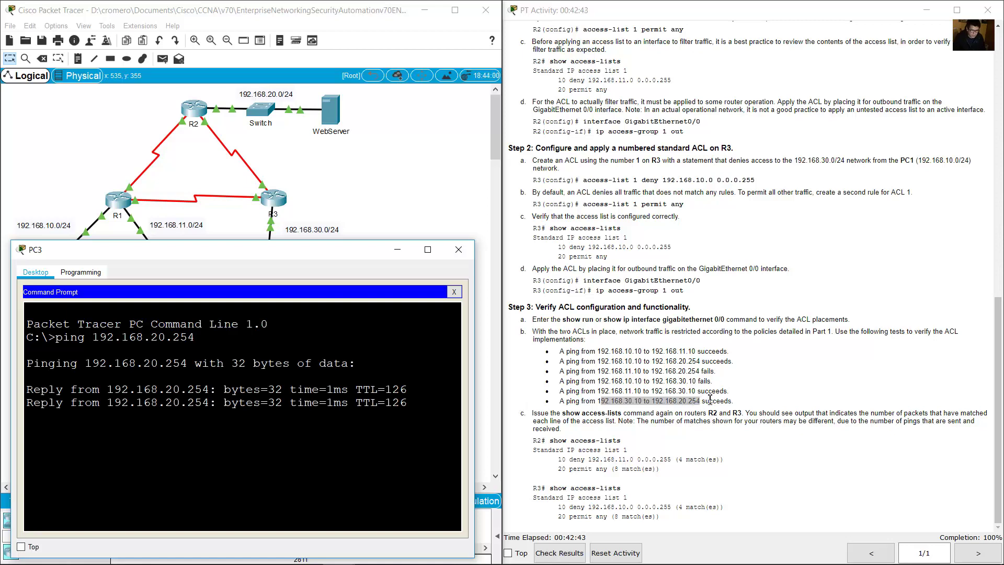
click(705, 450)
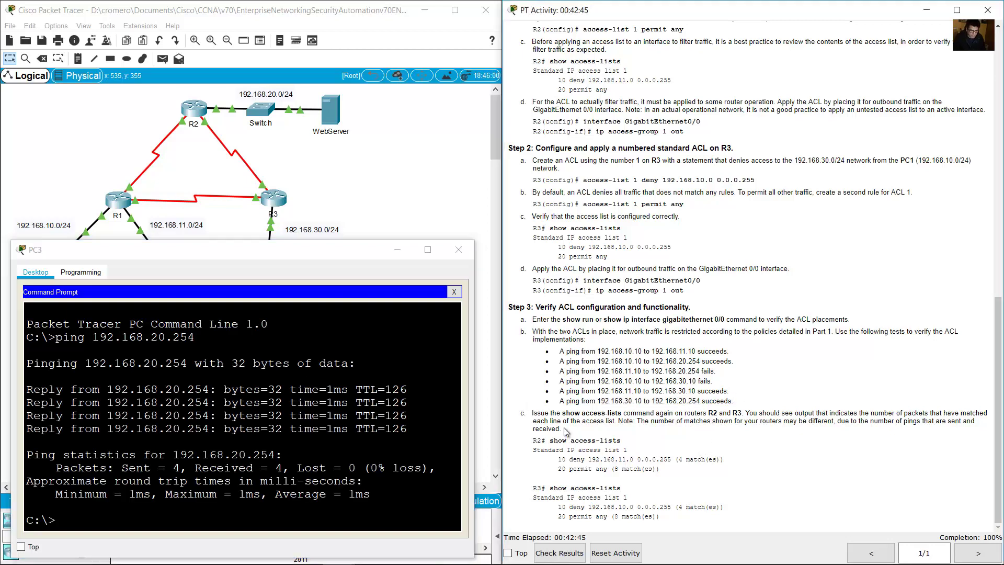
Step: Run show access-list on router R2 and examine the match counts of the deny and permit lines
drag(566, 413, 621, 413)
click(324, 203)
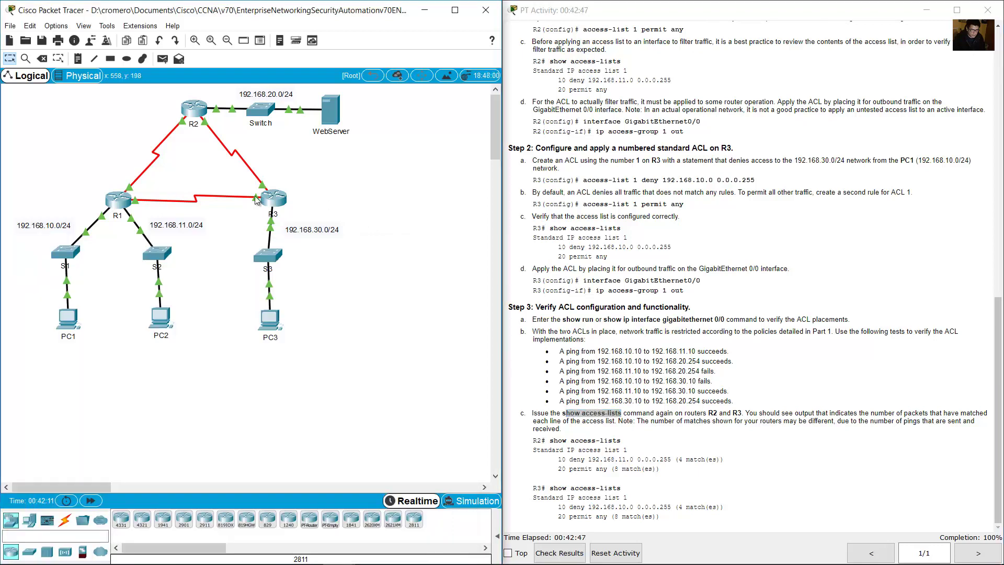
click(193, 113)
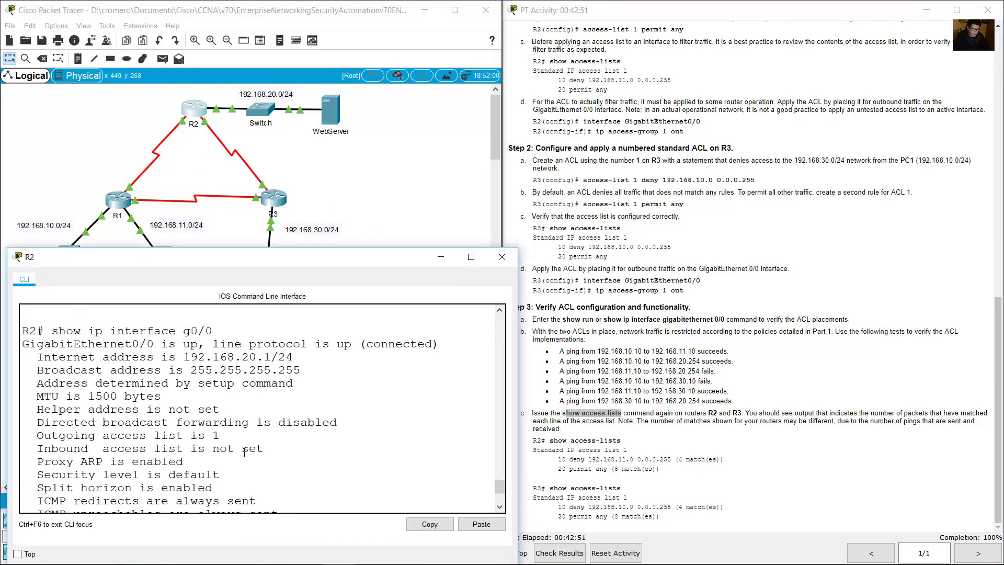
key(Up)
key(Up)
key(Up)
key(Return)
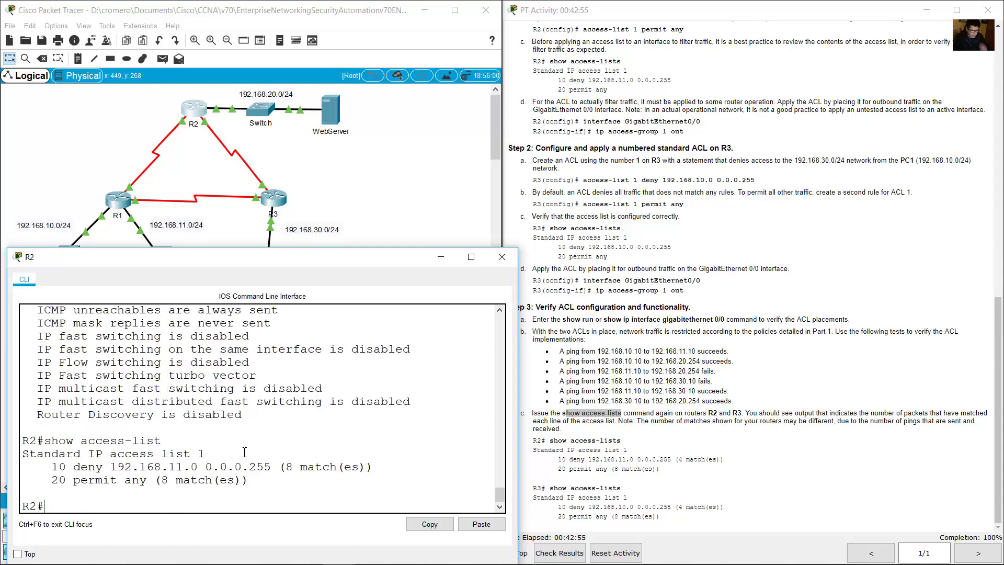
drag(286, 467, 374, 461)
drag(163, 481, 242, 480)
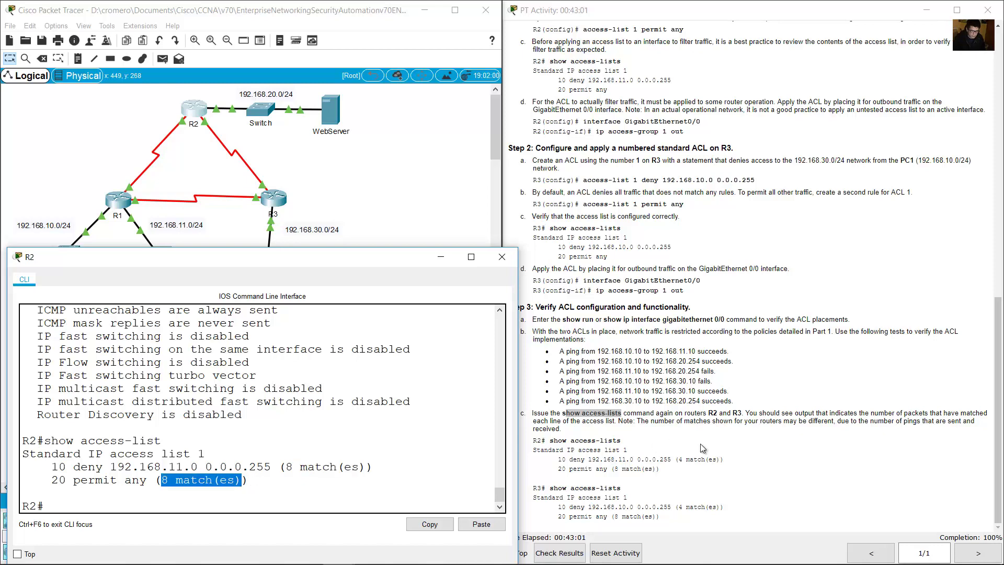
Step: Read the Step 3c note on packet matches and compare it with the deny and permit counts on R2
click(701, 446)
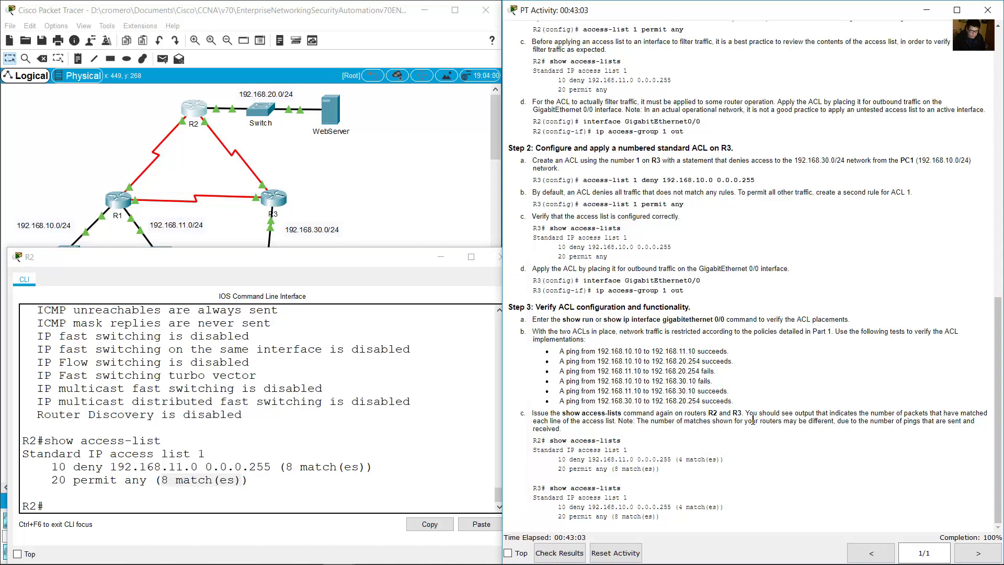
drag(750, 412, 618, 422)
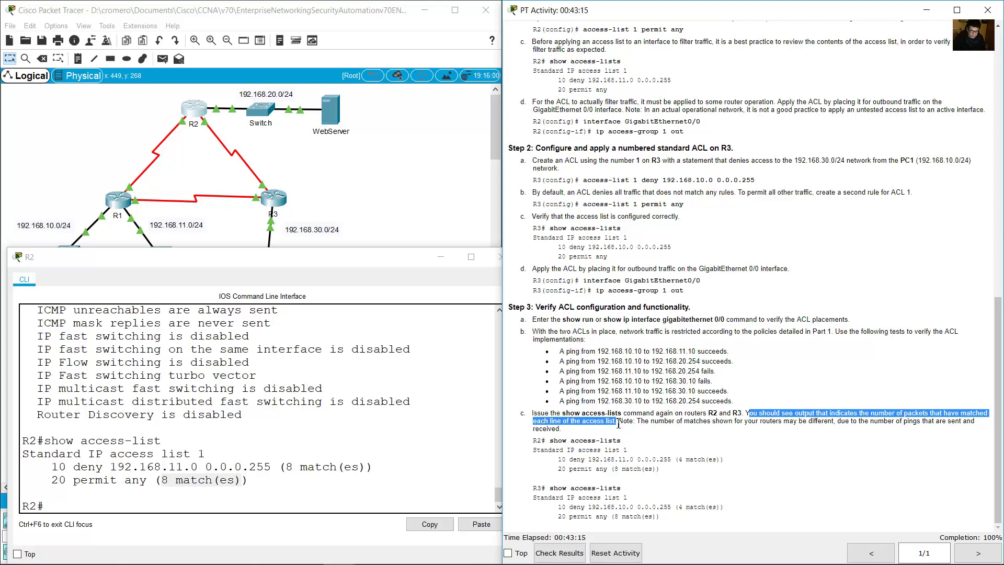
click(641, 447)
click(266, 476)
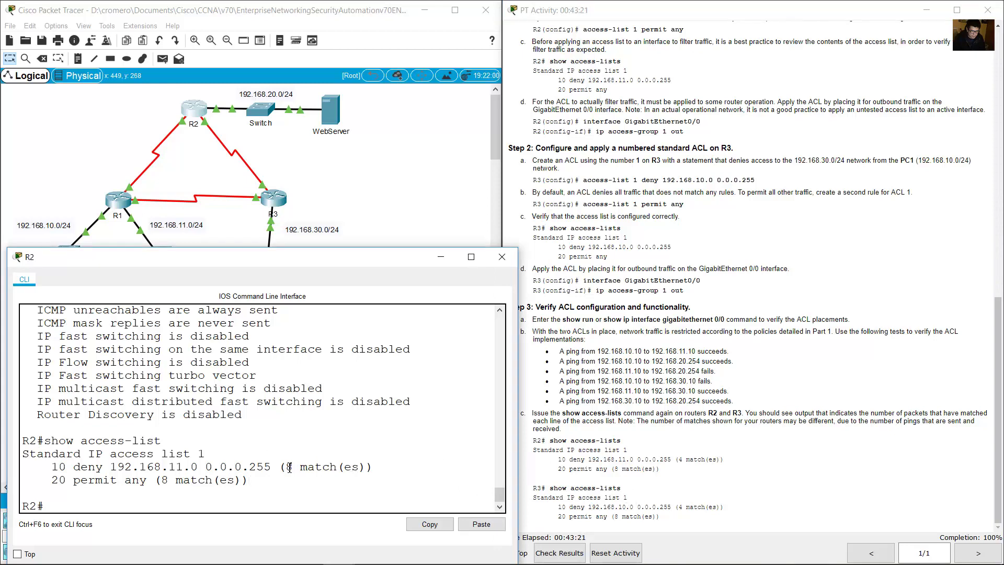
drag(288, 466, 381, 466)
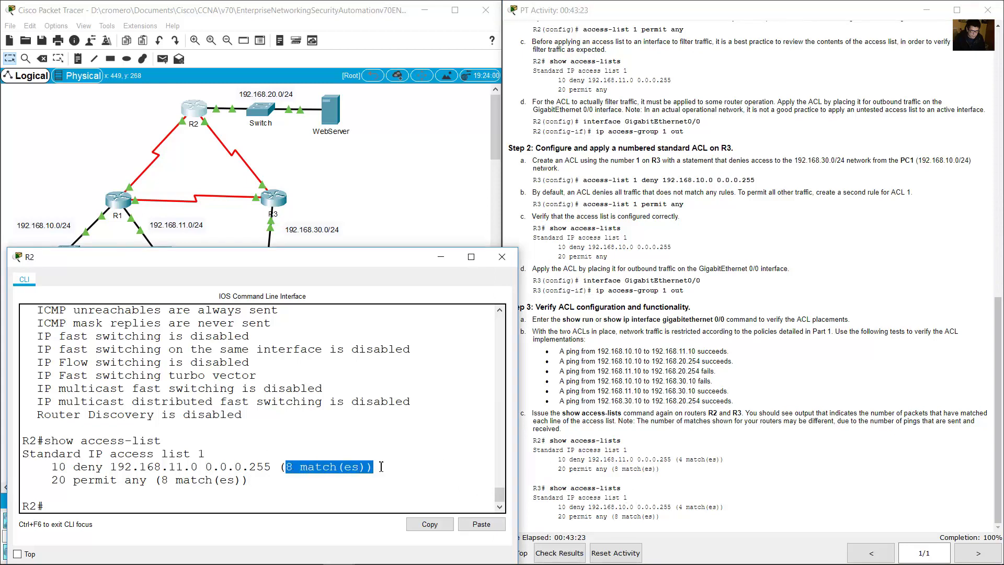
click(52, 466)
drag(155, 480, 245, 480)
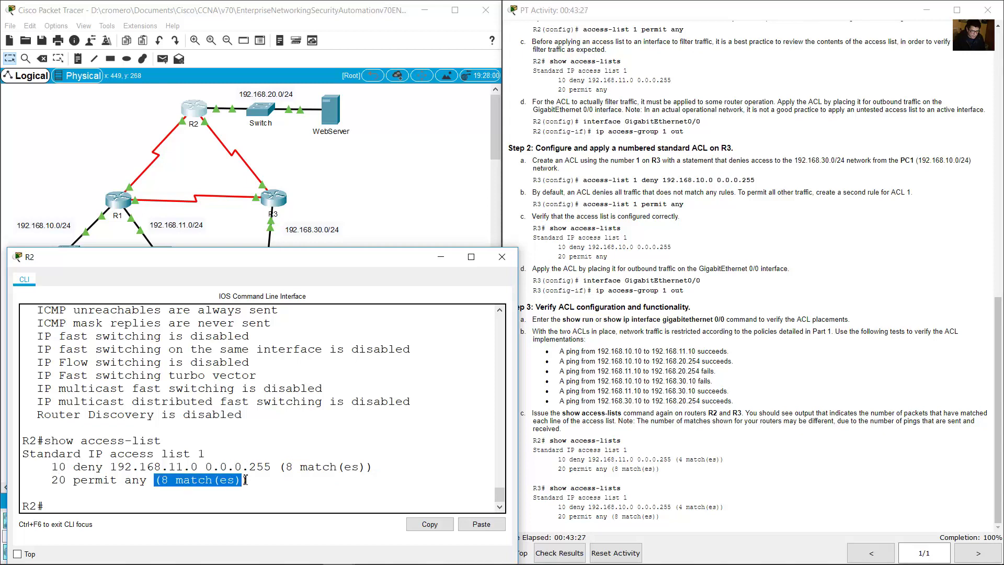
drag(111, 481, 80, 486)
Step: Run show access-list on router R3 and examine the match counts of its deny and permit lines
click(368, 208)
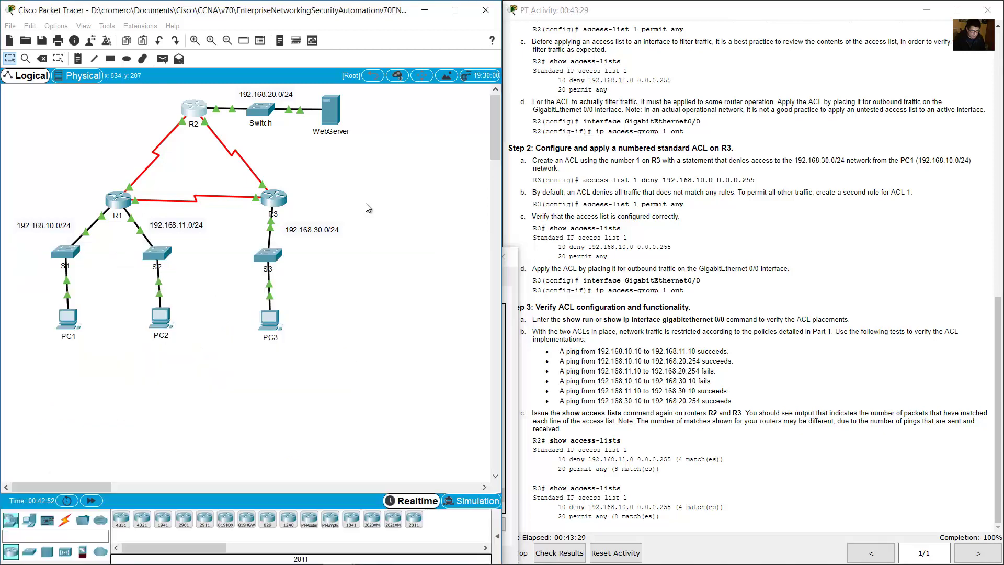
click(273, 198)
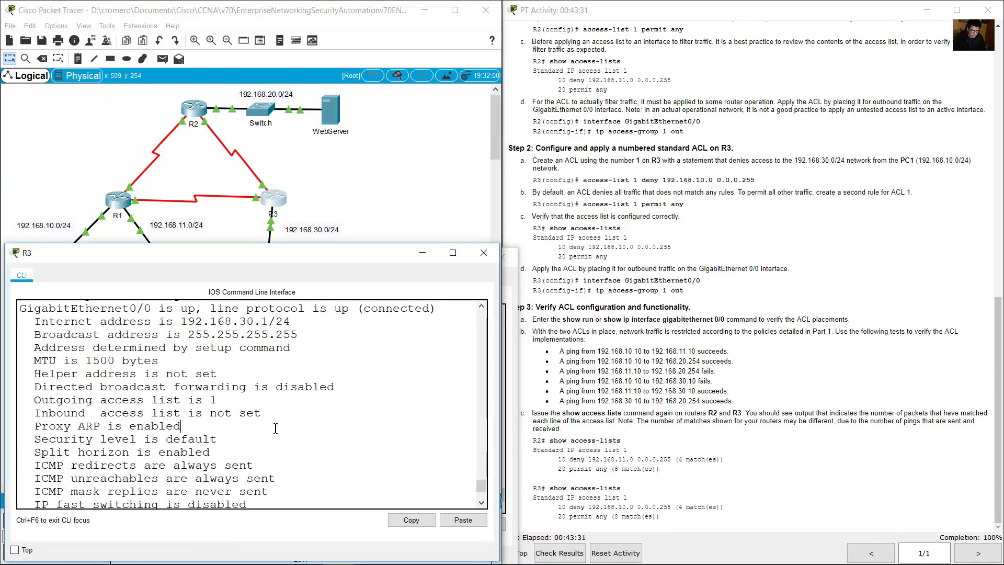
key(Up)
key(Up)
key(Up)
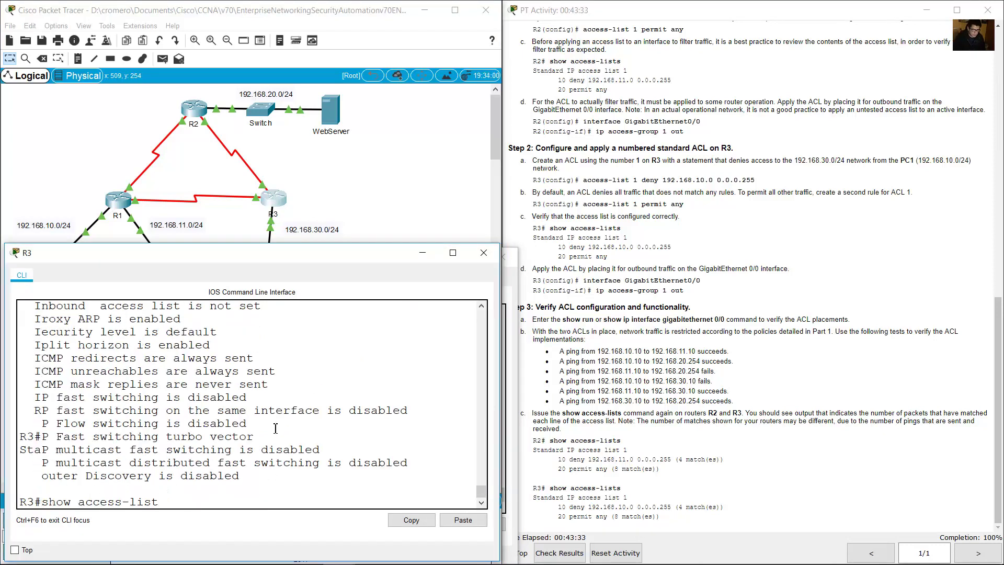
key(Return)
drag(279, 463, 363, 463)
drag(78, 463, 99, 467)
drag(160, 475, 235, 478)
drag(115, 476, 67, 477)
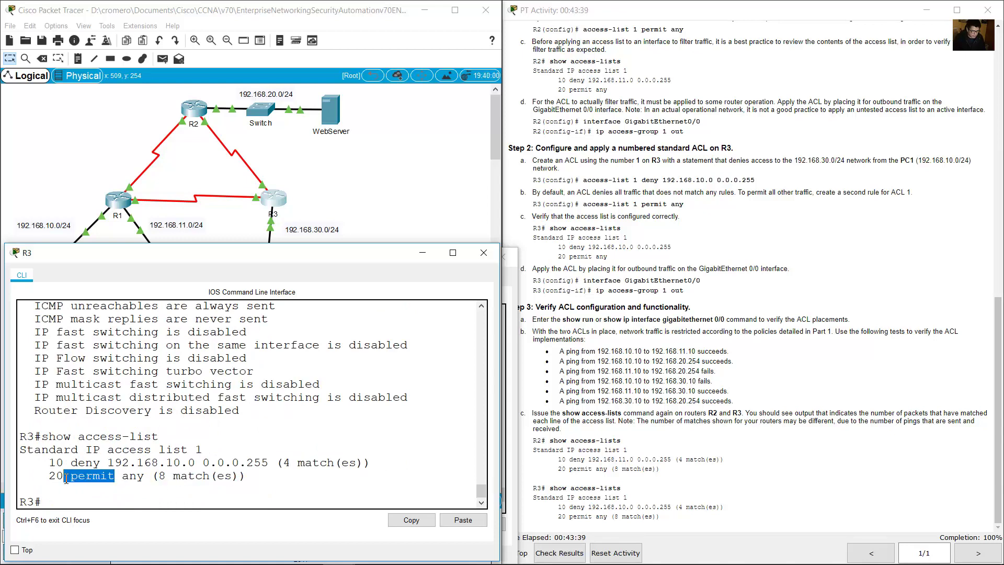
click(683, 435)
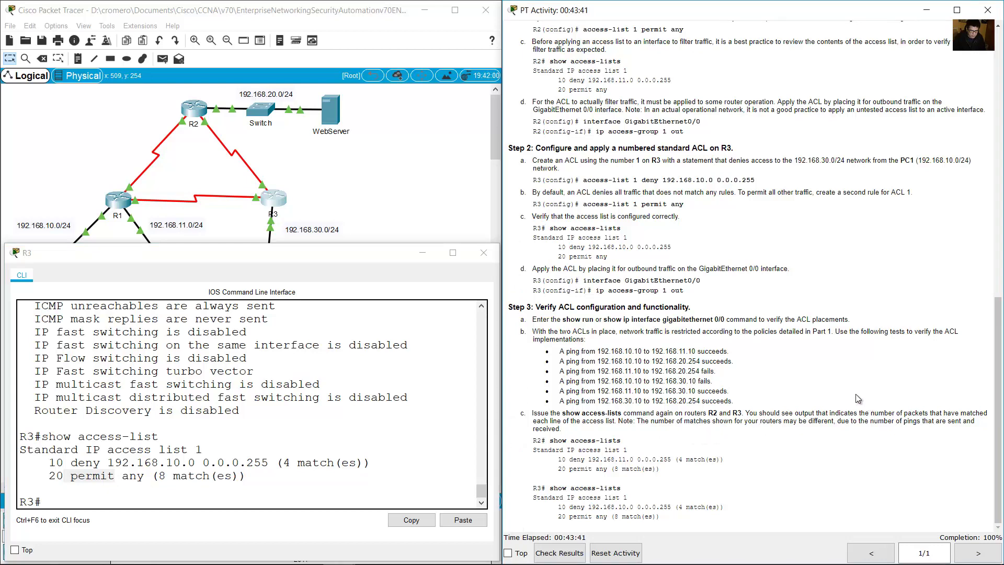